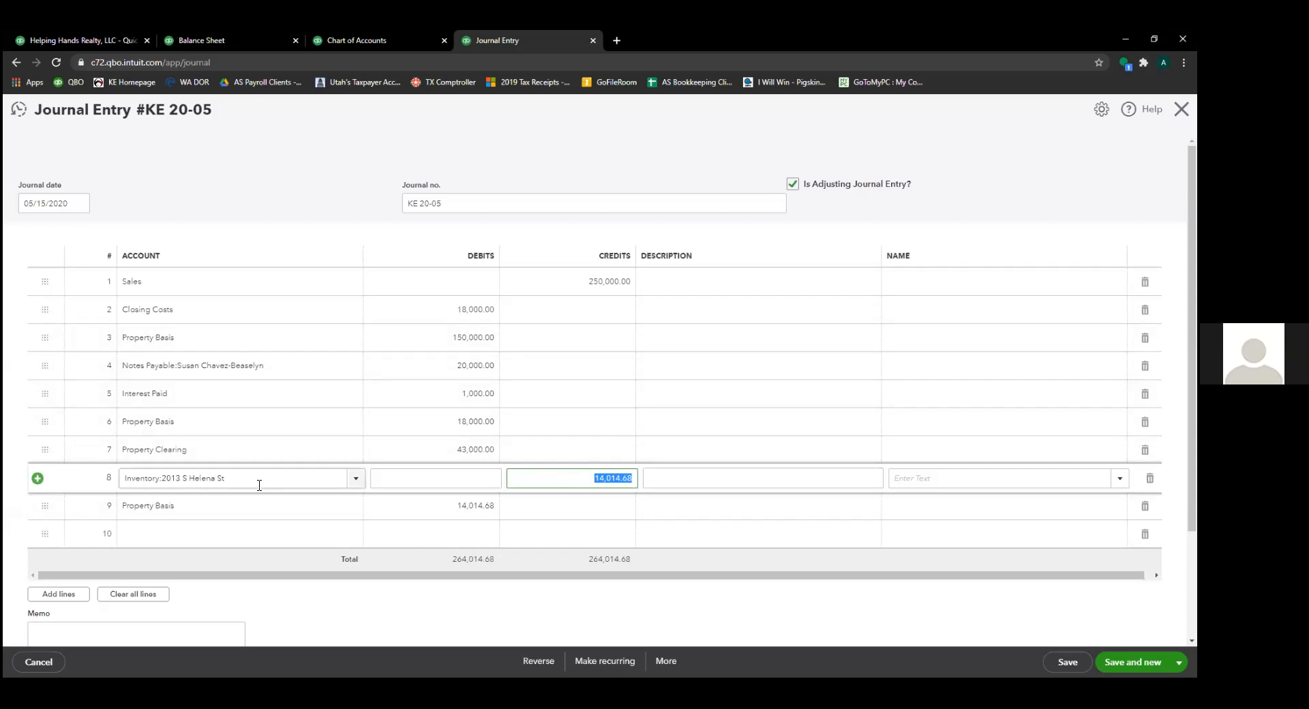
left_click(633, 483)
double_click(633, 482)
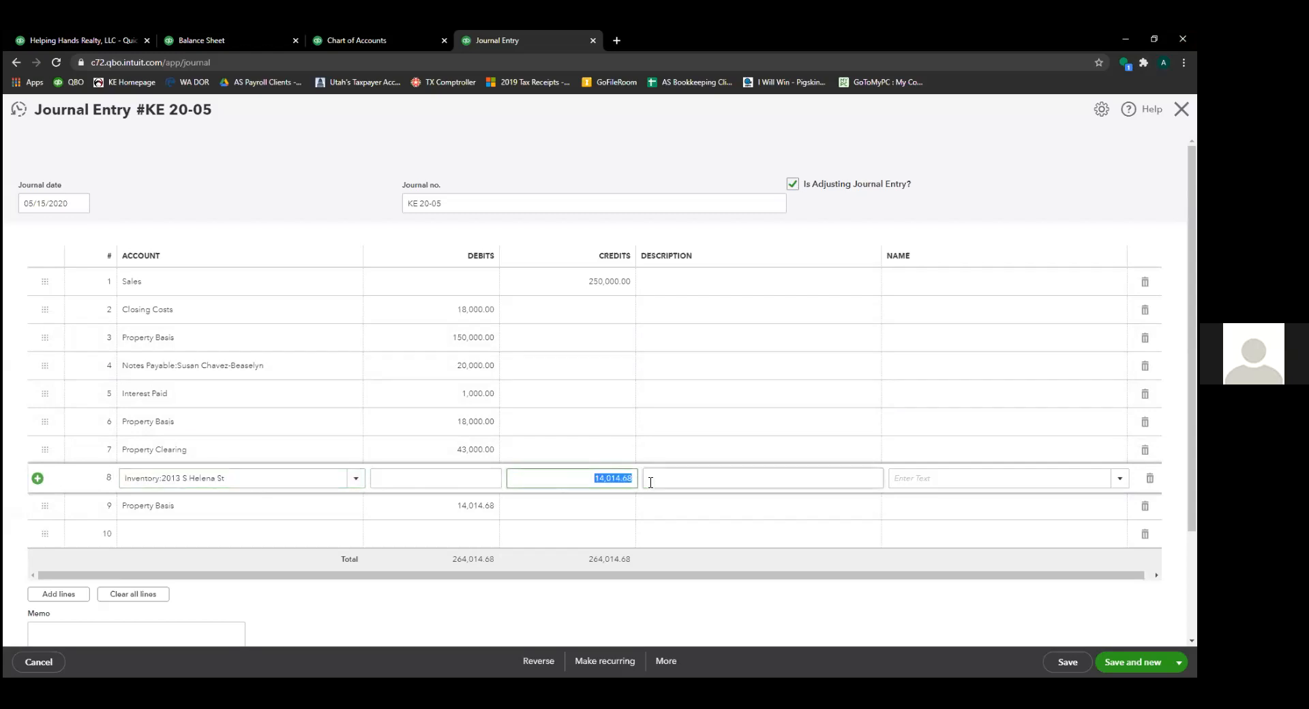
left_click(573, 480)
double_click(632, 478)
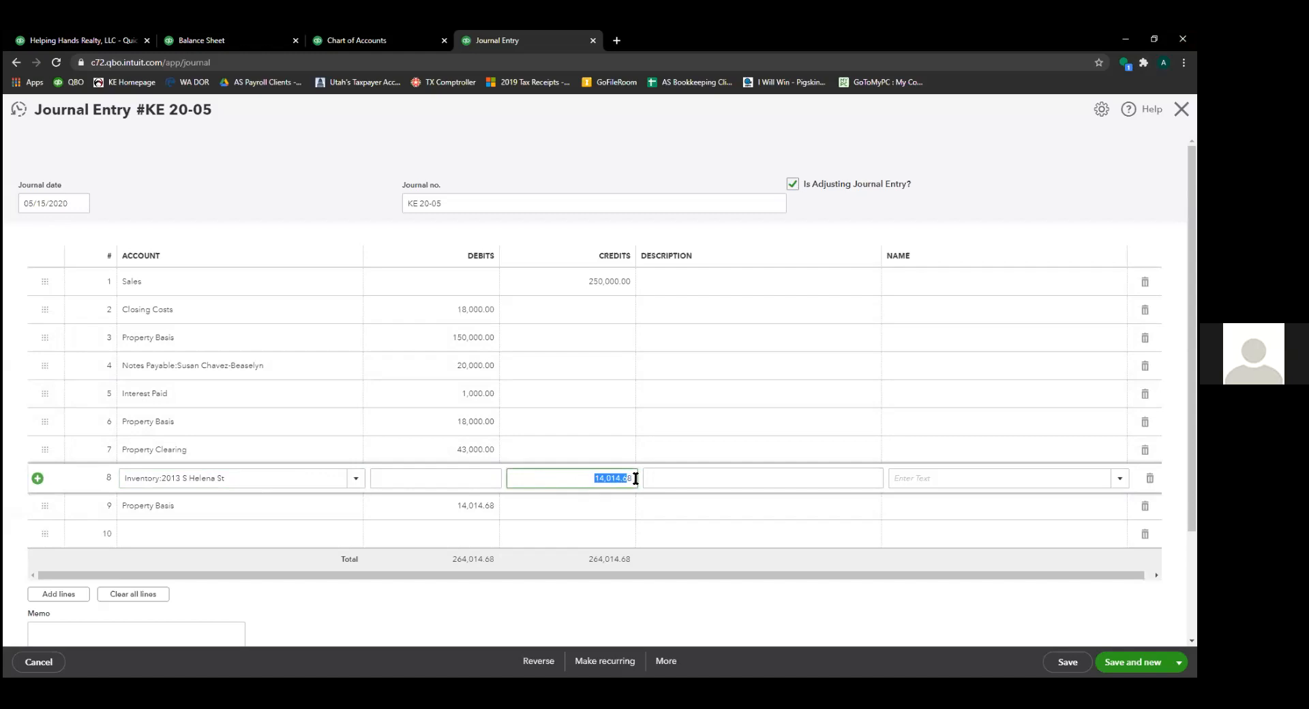
left_click(238, 483)
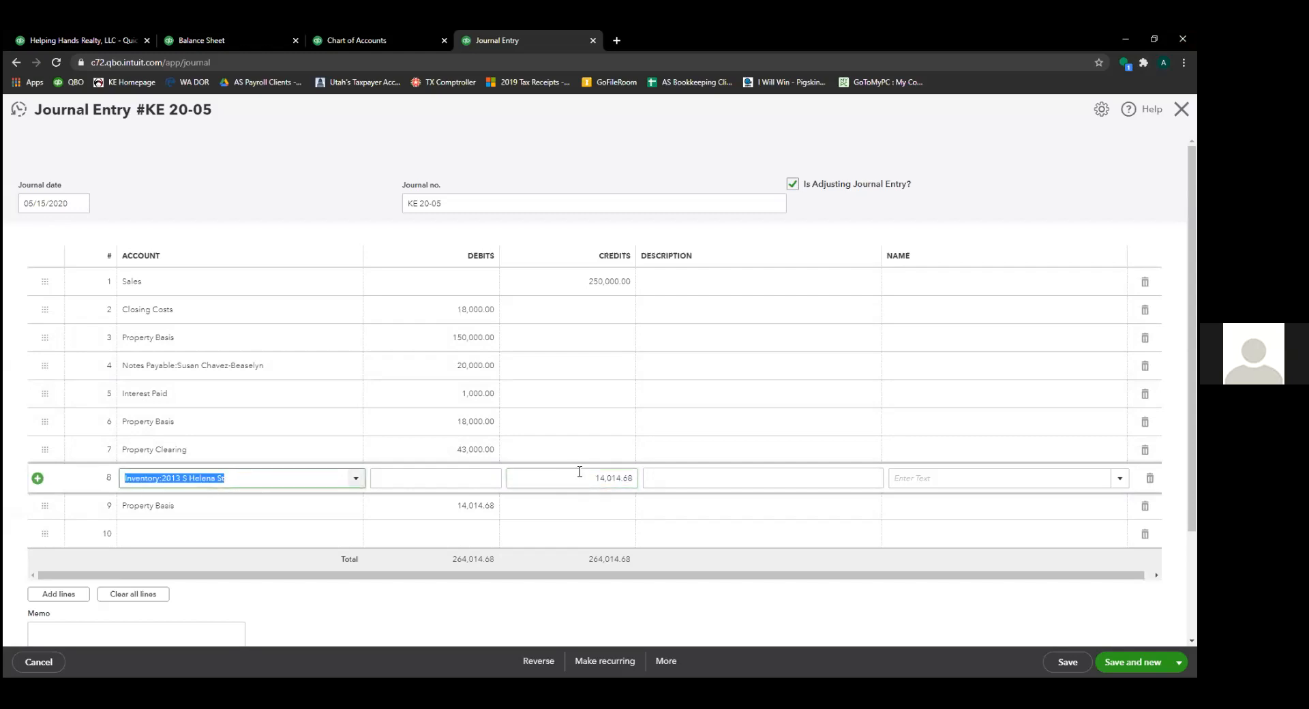
left_click(279, 515)
left_click(257, 505)
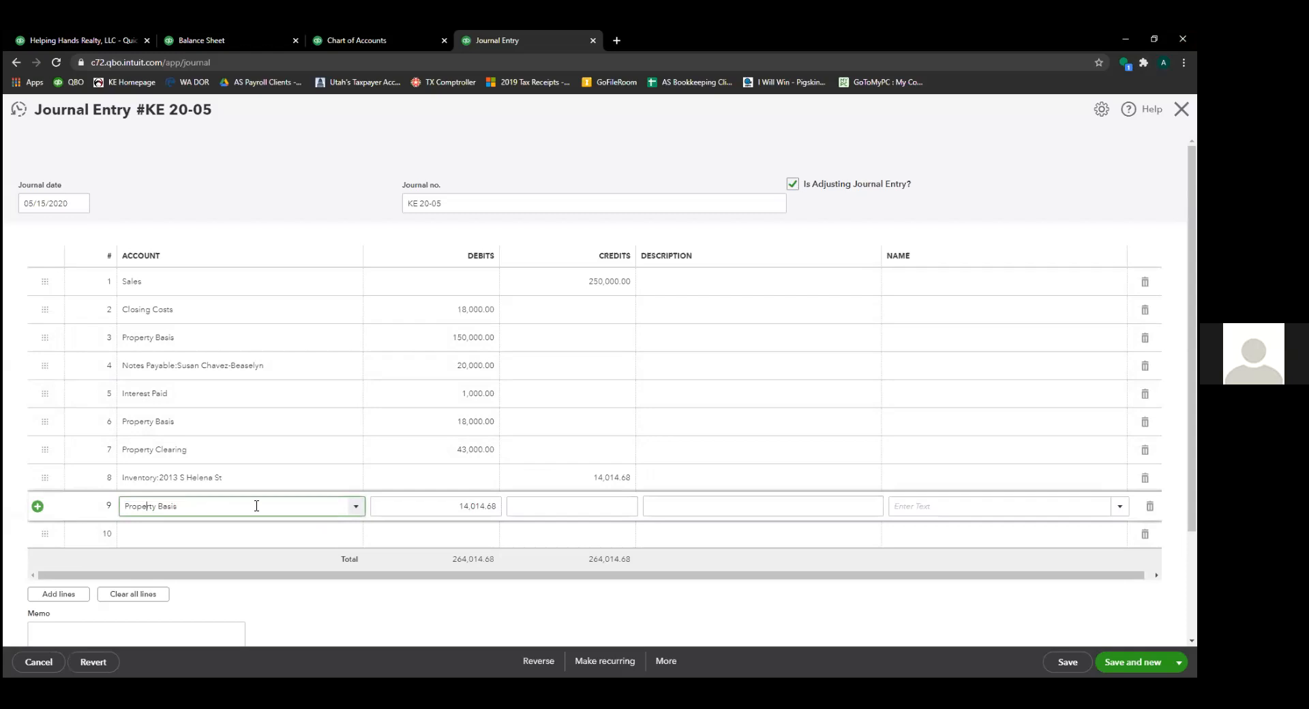
left_click(432, 507)
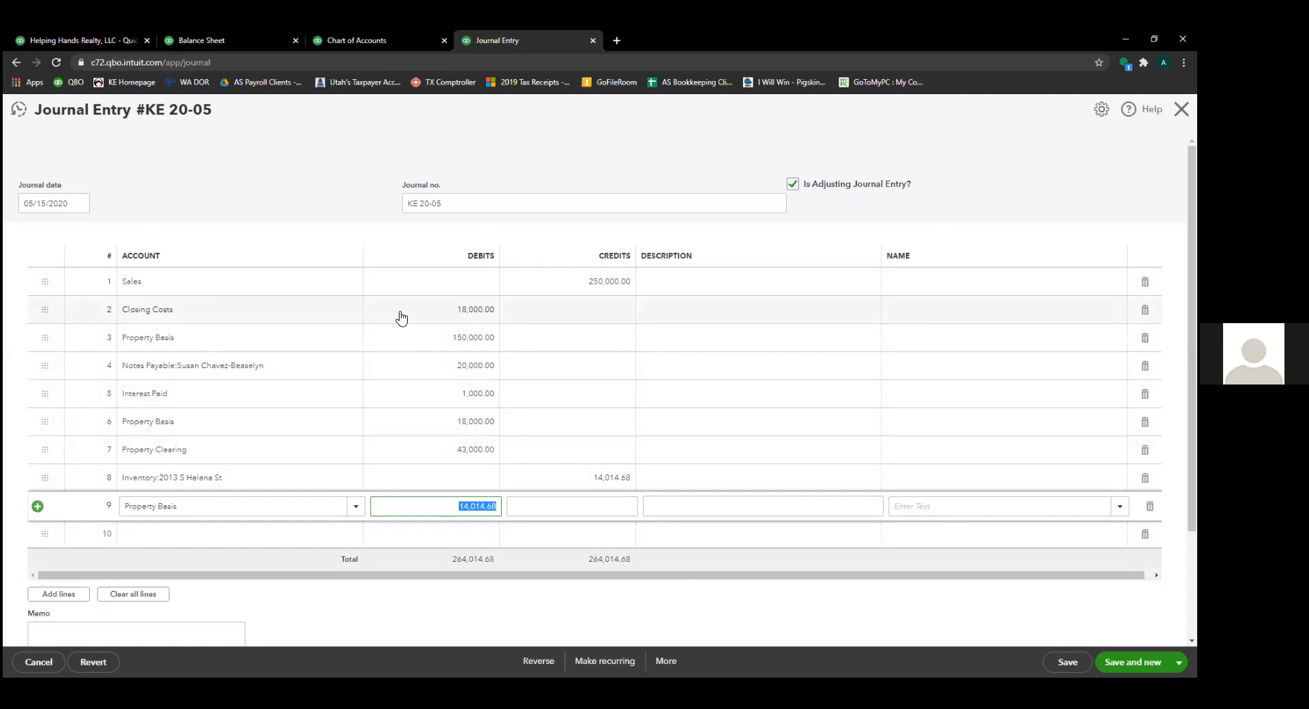
left_click(357, 42)
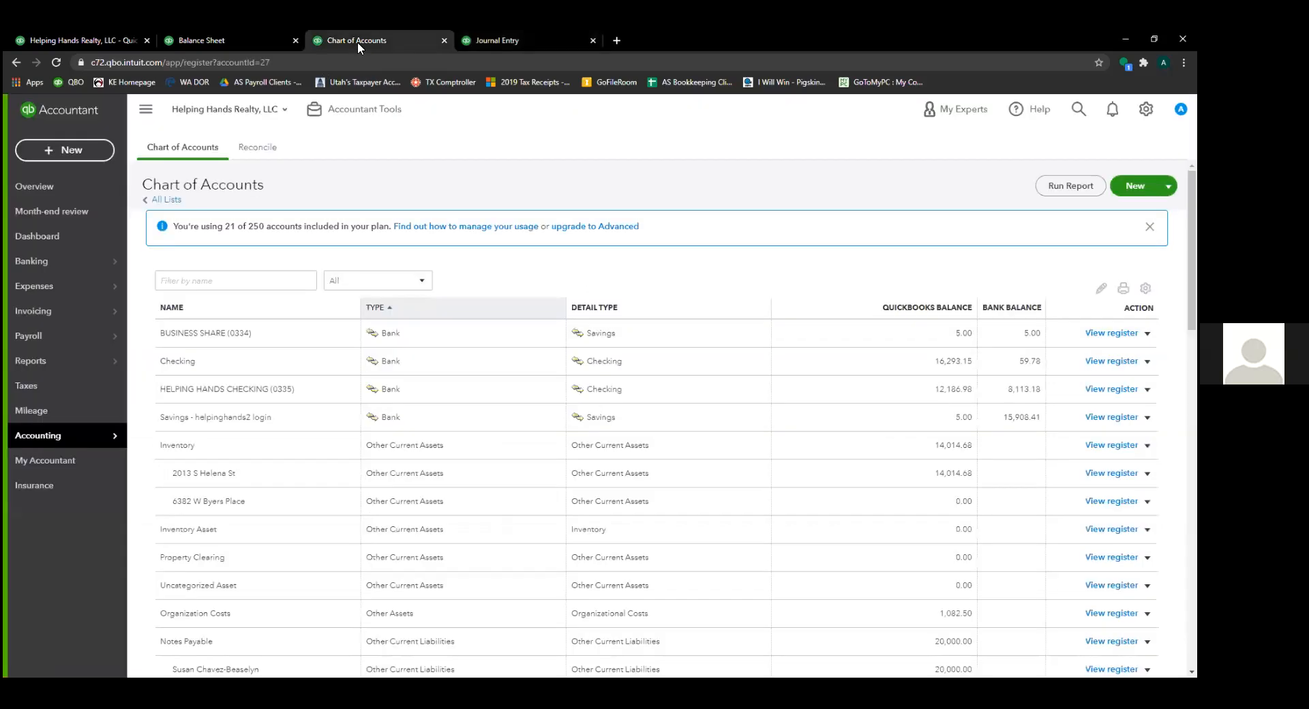
left_click(243, 43)
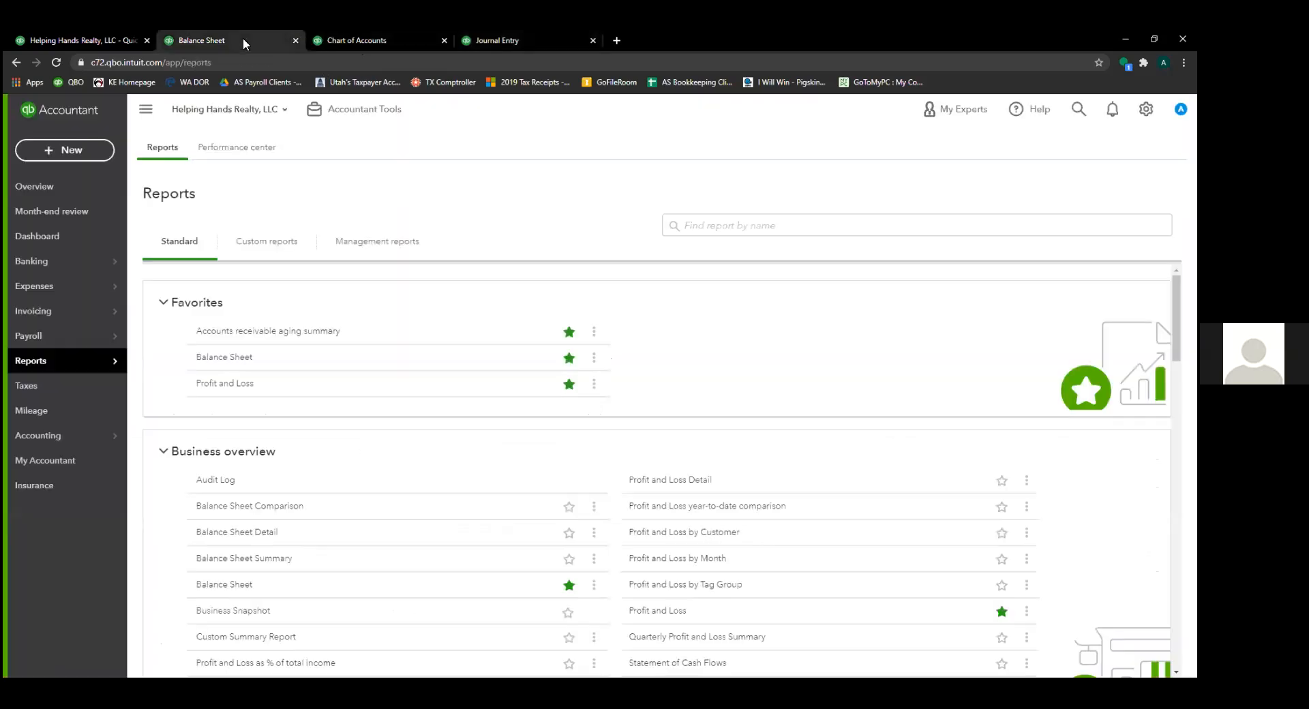
left_click(470, 42)
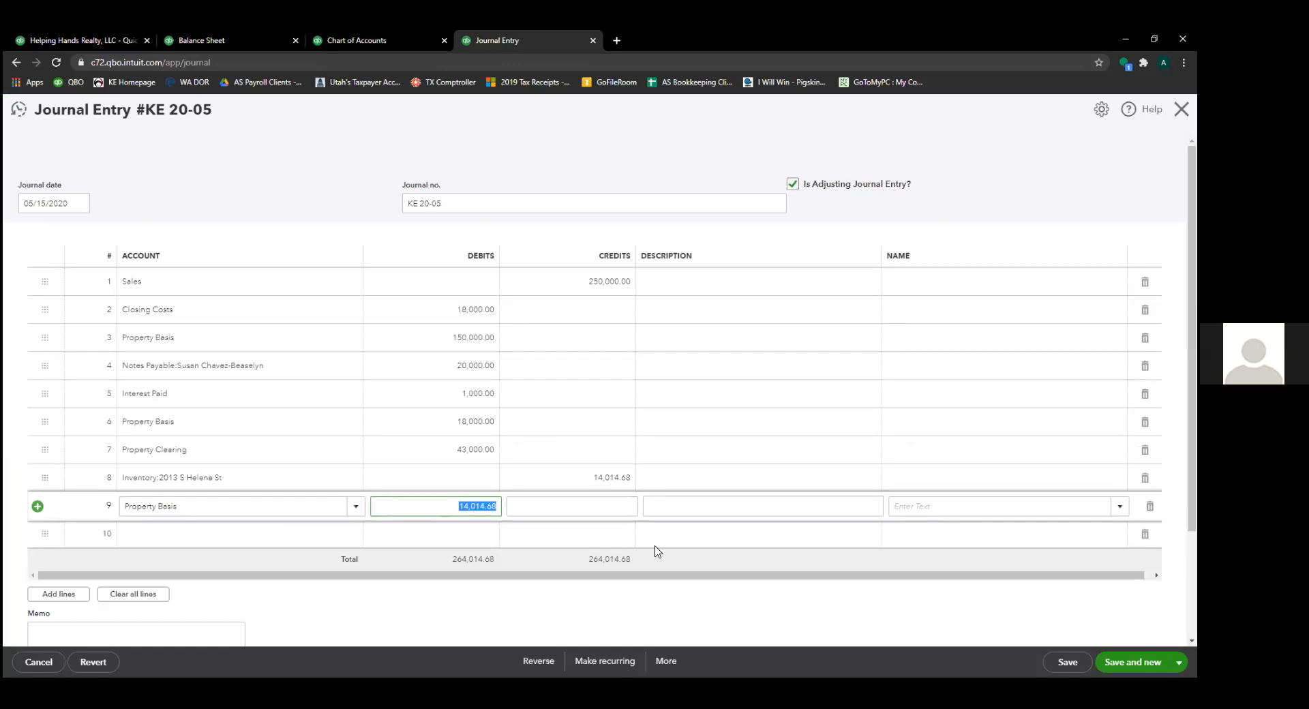
left_click(604, 477)
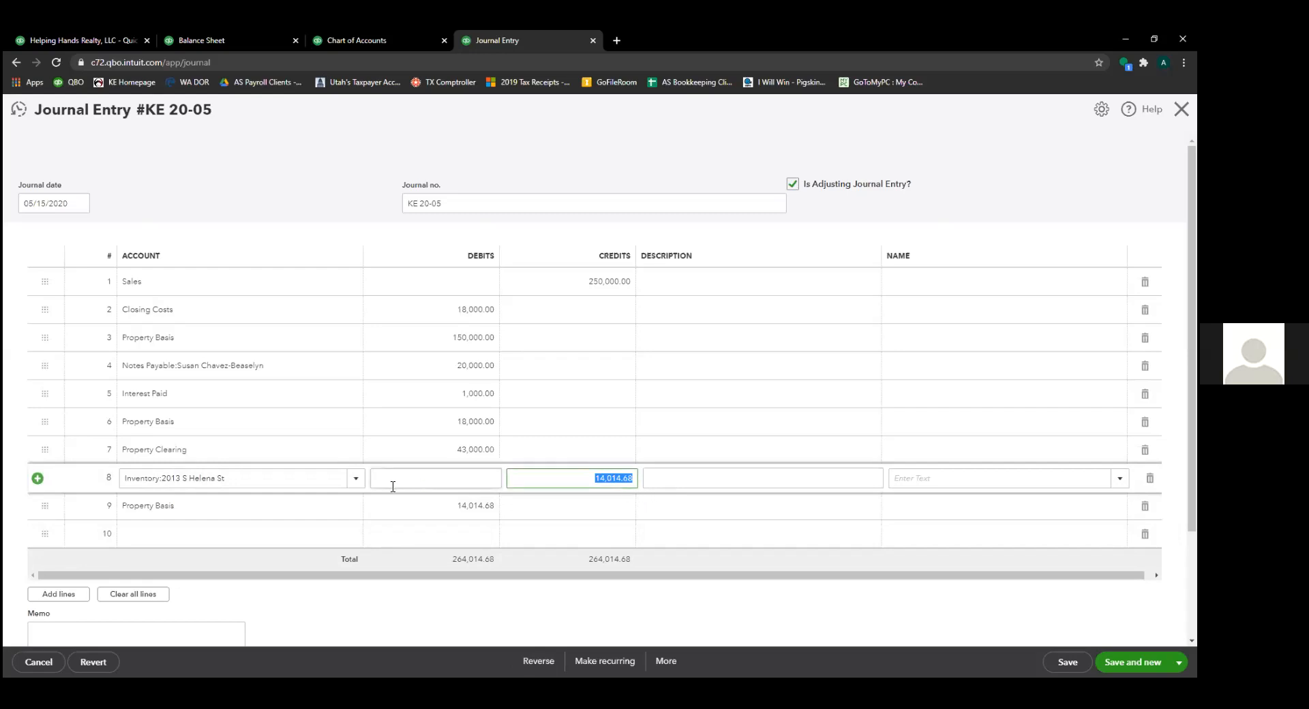
left_click(298, 485)
left_click(280, 513)
left_click_drag(250, 507, 74, 511)
left_click(257, 484)
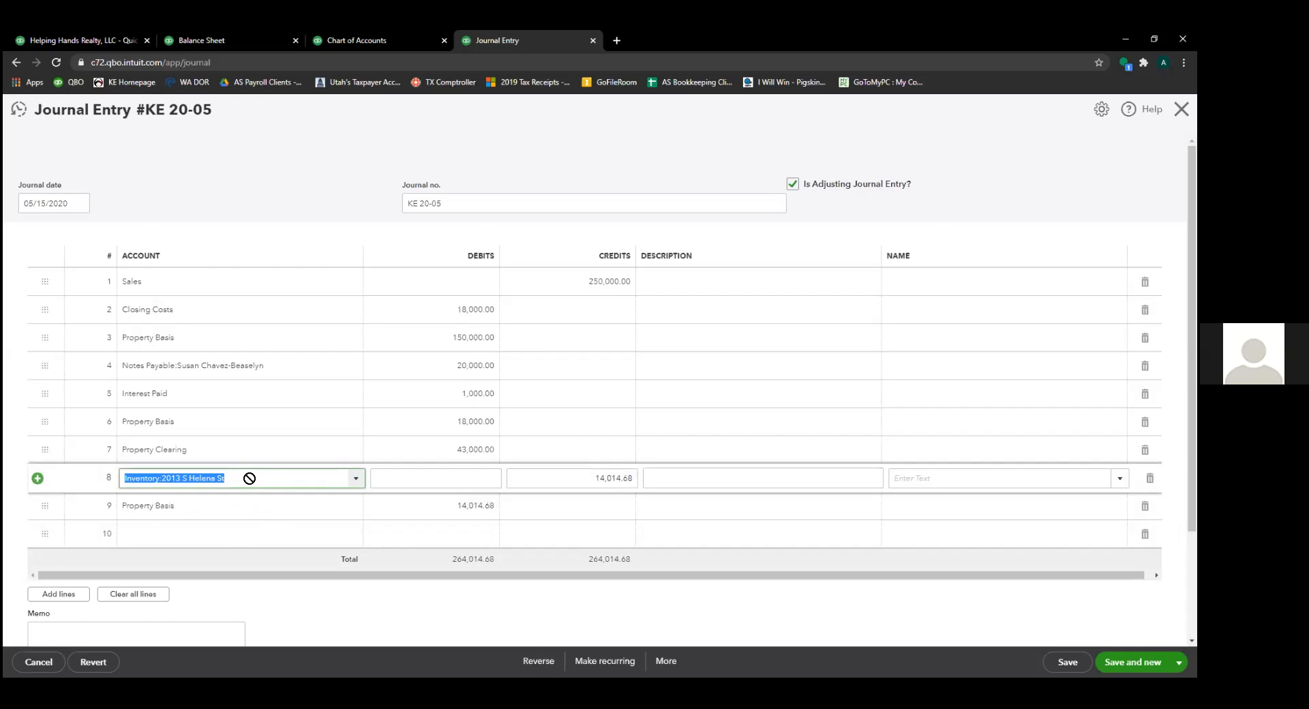
left_click_drag(251, 477, 120, 481)
left_click(634, 480)
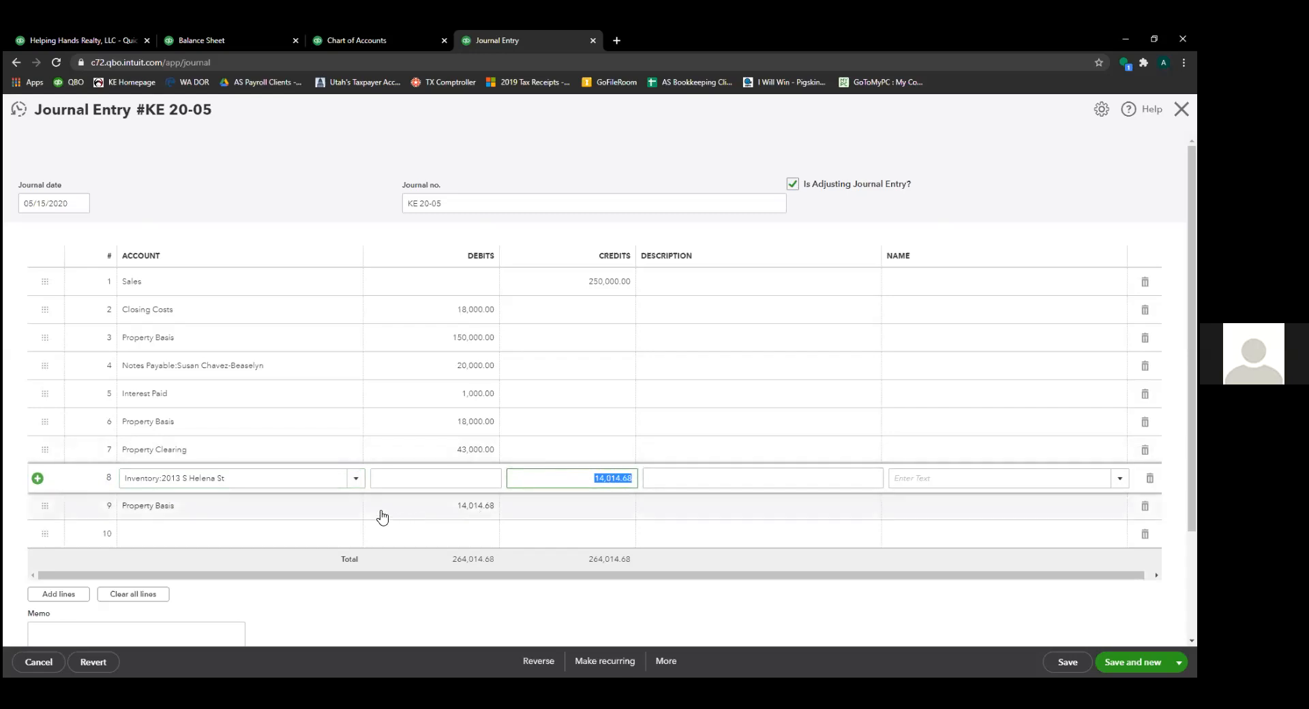
left_click(409, 516)
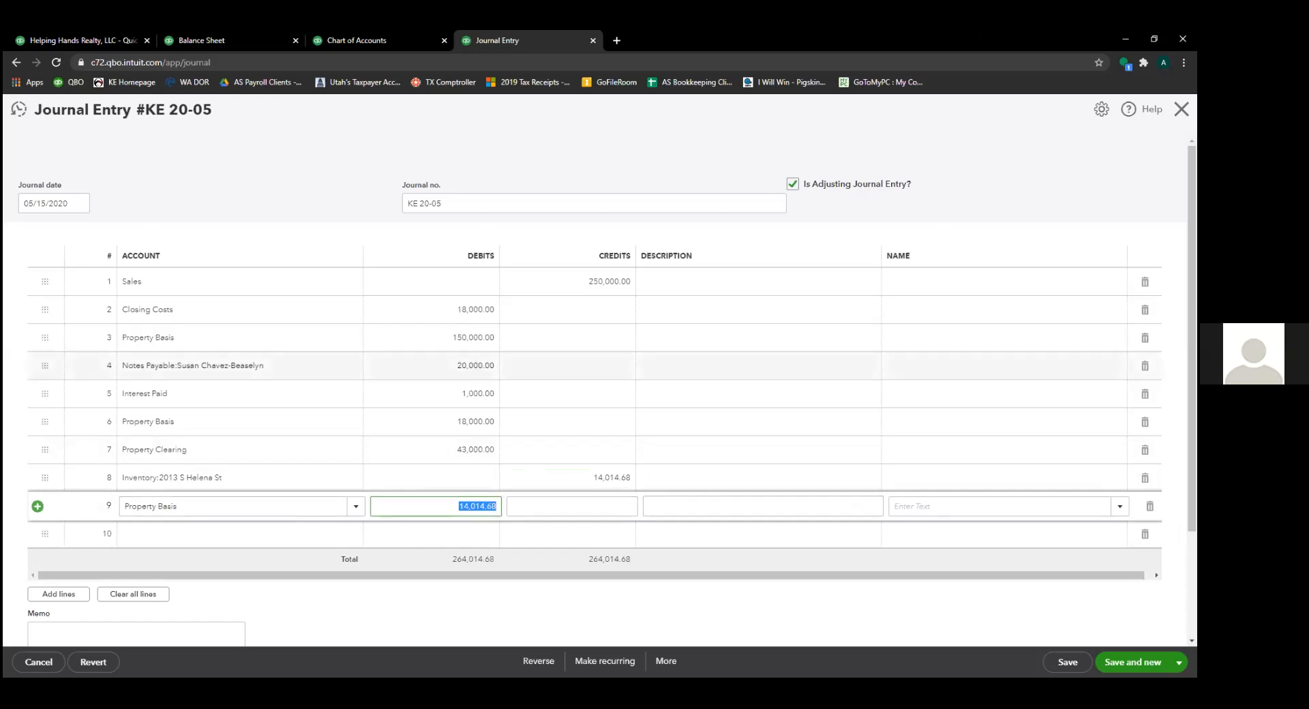
- Delete journal entry KE 20-05
left_click(1182, 109)
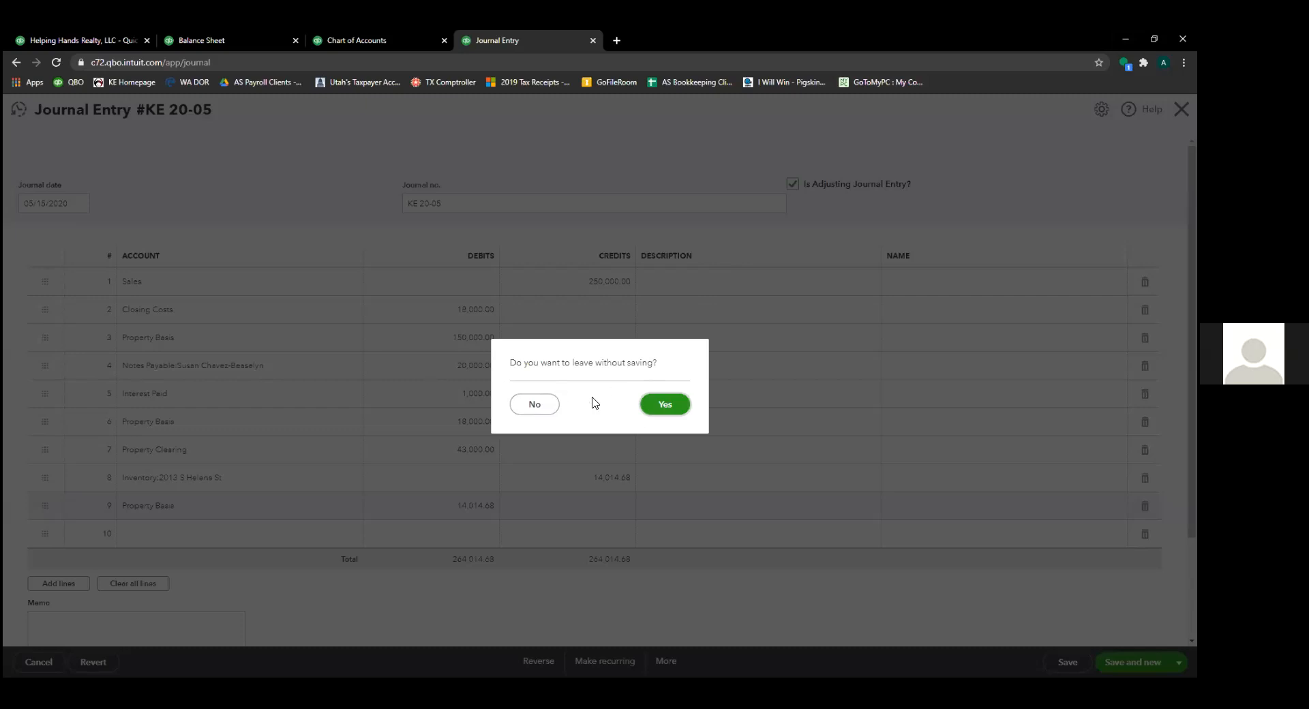
left_click(542, 406)
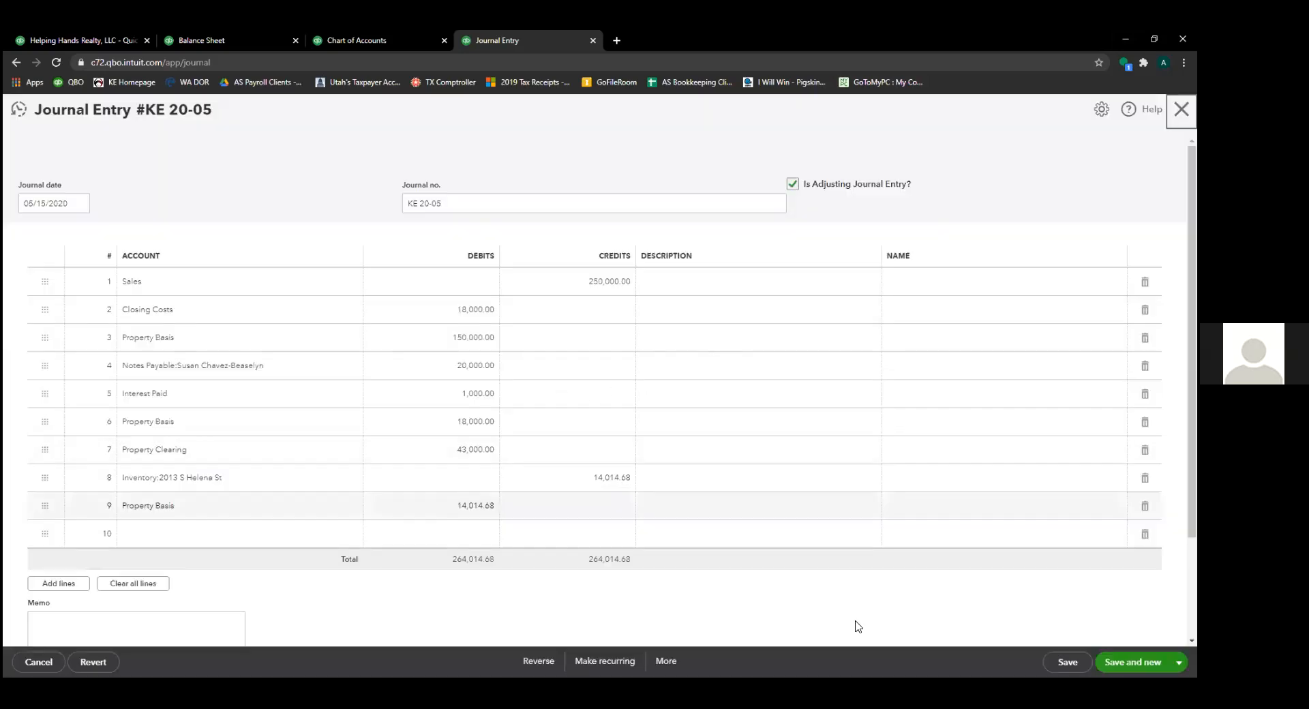
left_click(667, 660)
left_click(656, 580)
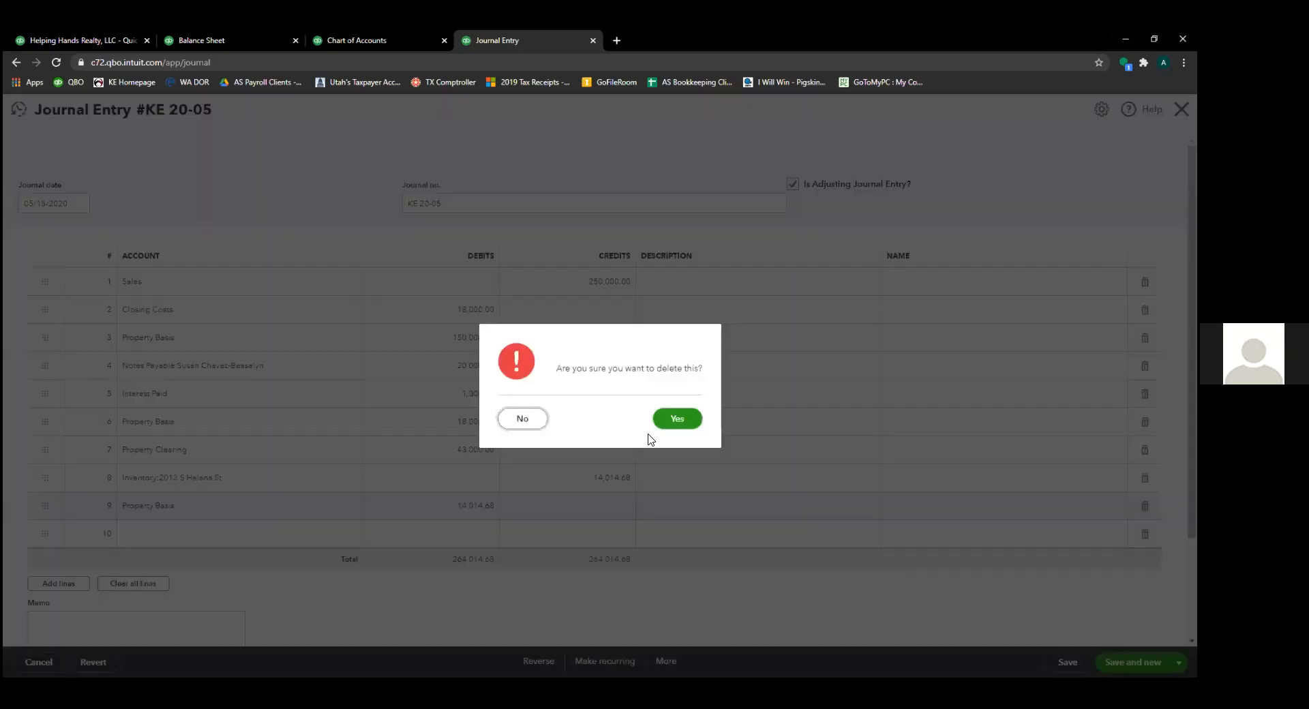
left_click(677, 418)
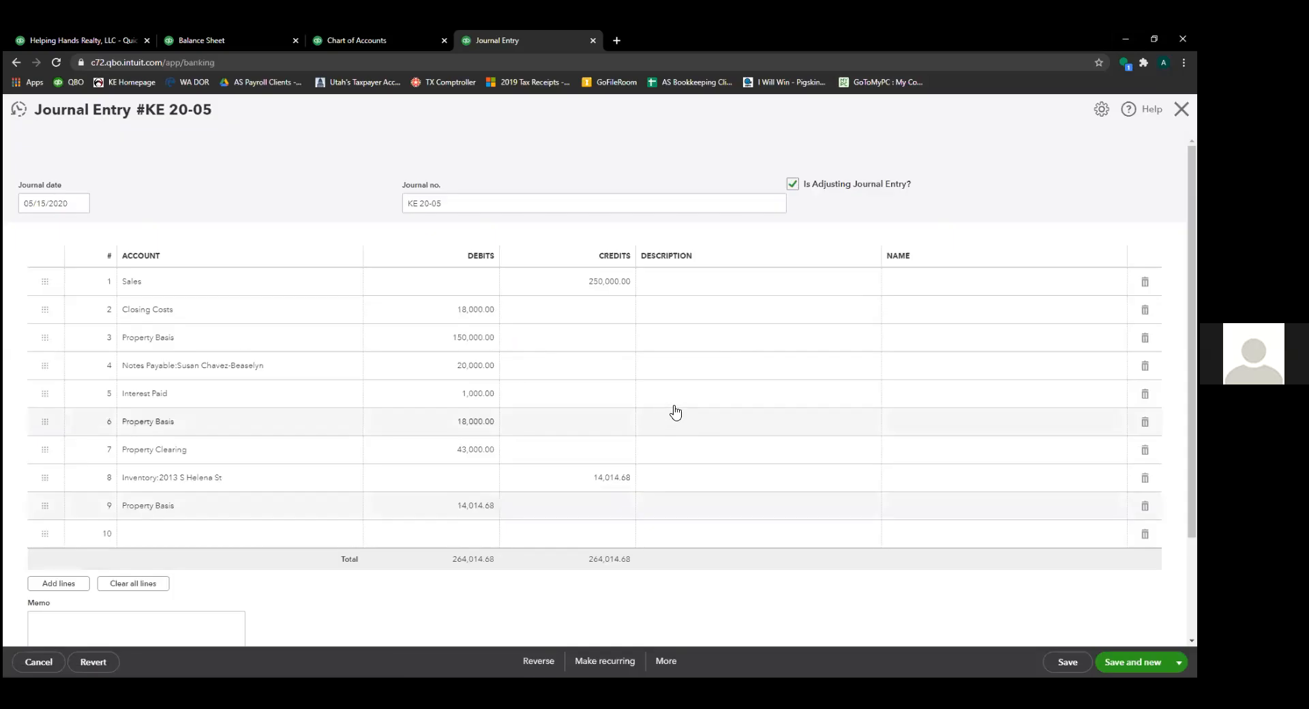
- Delete the Public Trustee 13,500.00 transaction from the Inventory register, leaving 514.68
left_click(361, 40)
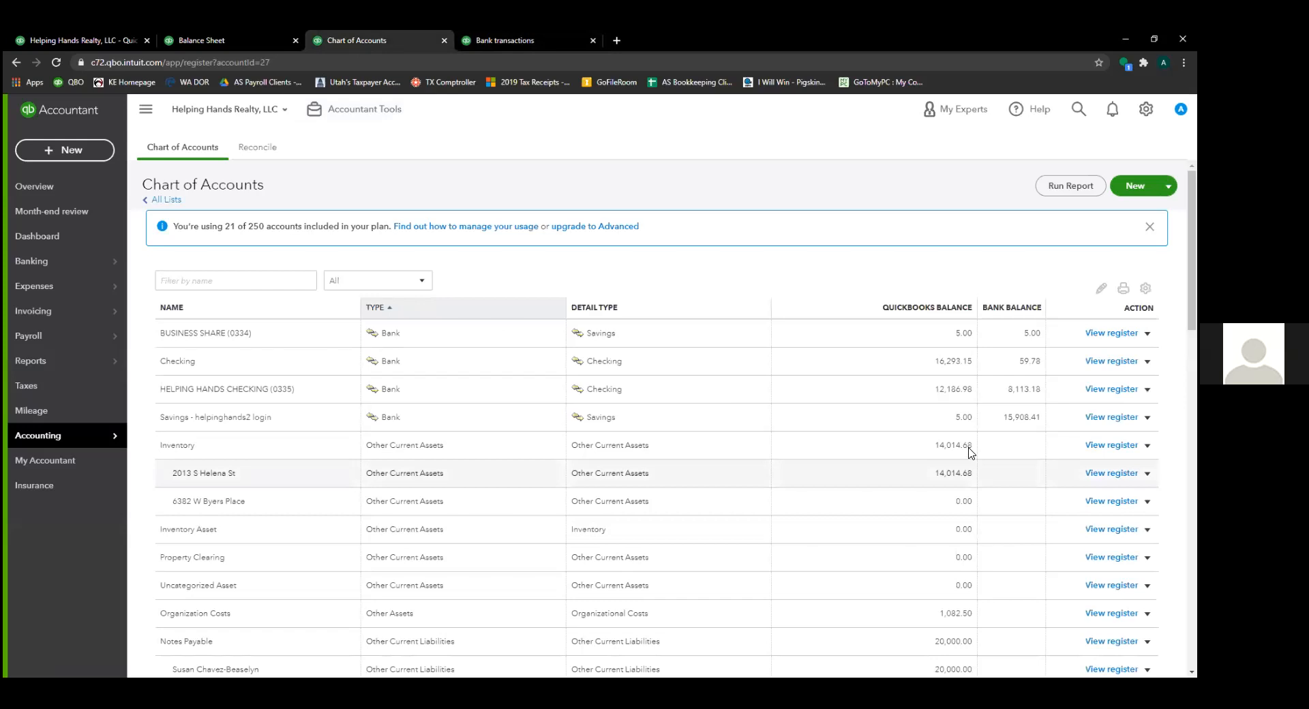
left_click(1111, 445)
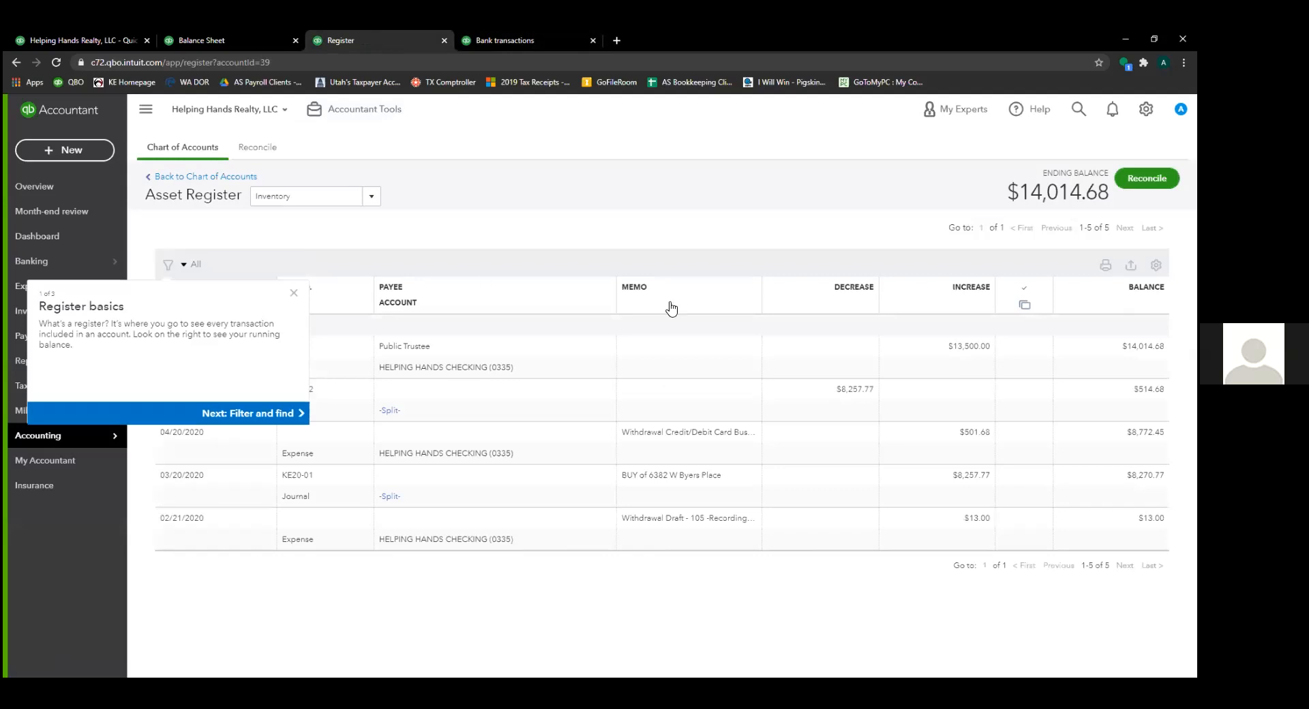
left_click(870, 351)
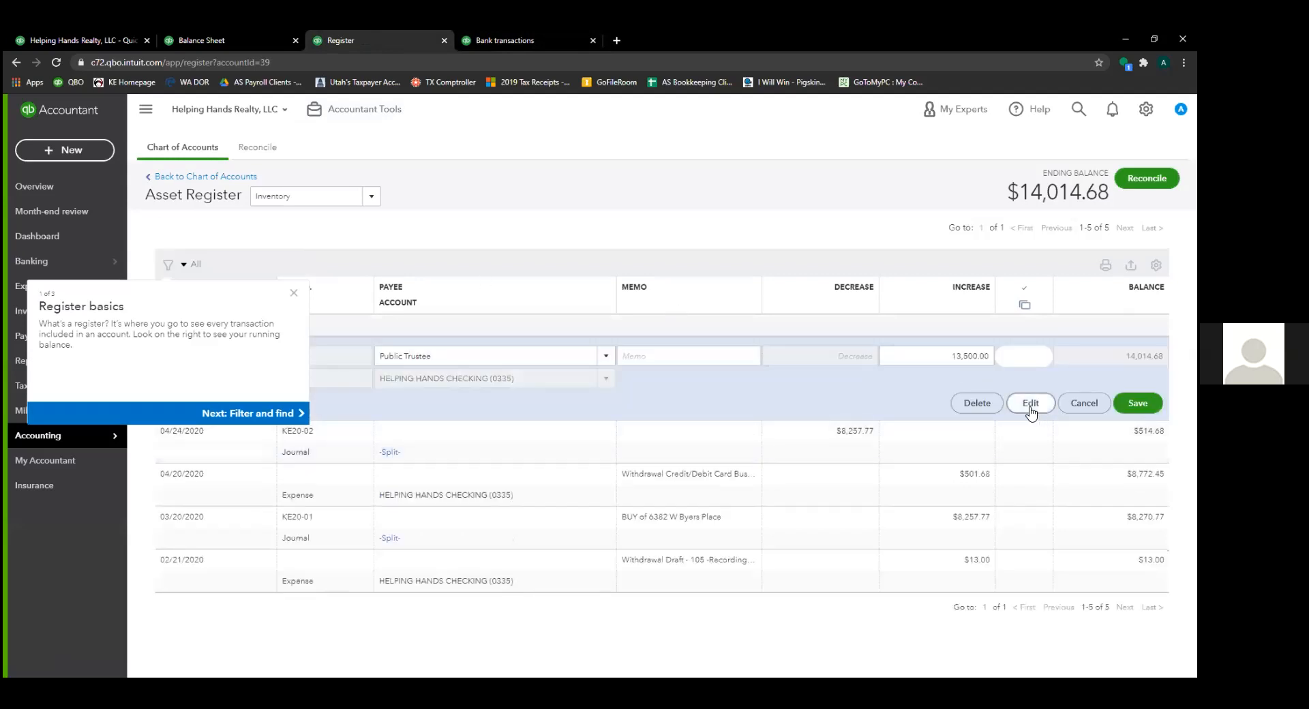
left_click(992, 409)
left_click(692, 413)
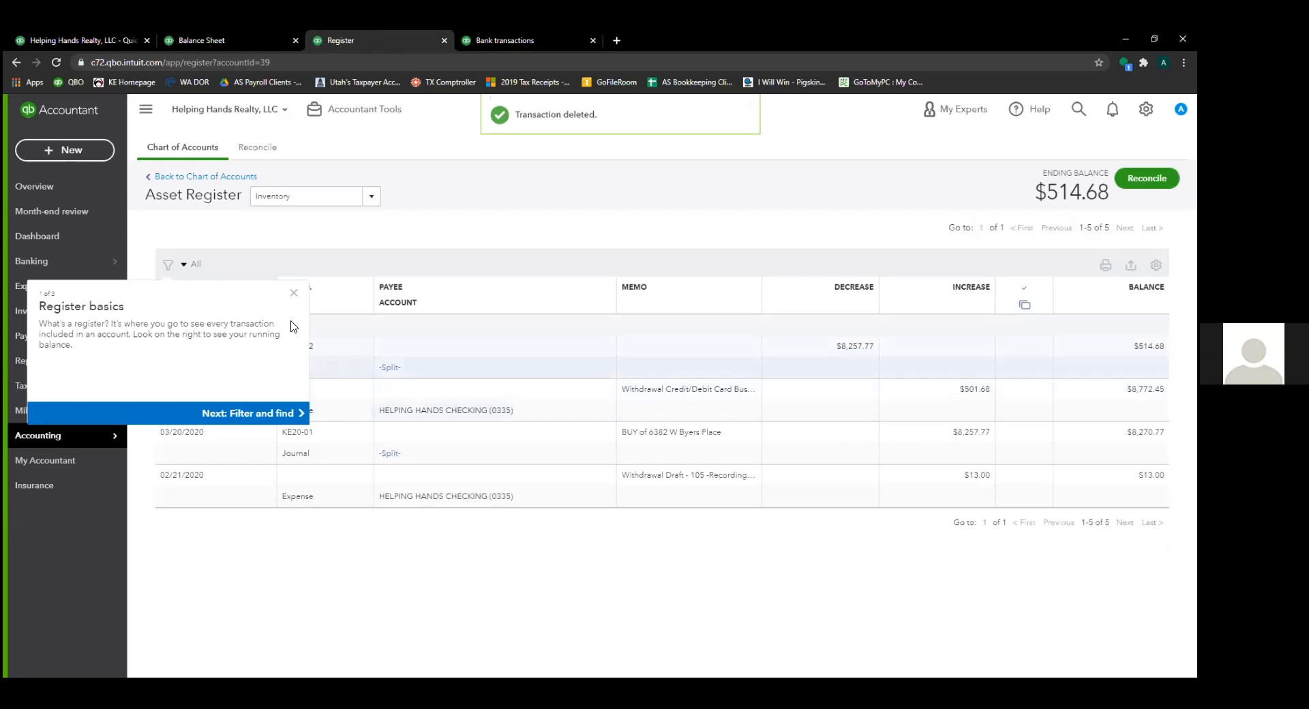
left_click(524, 40)
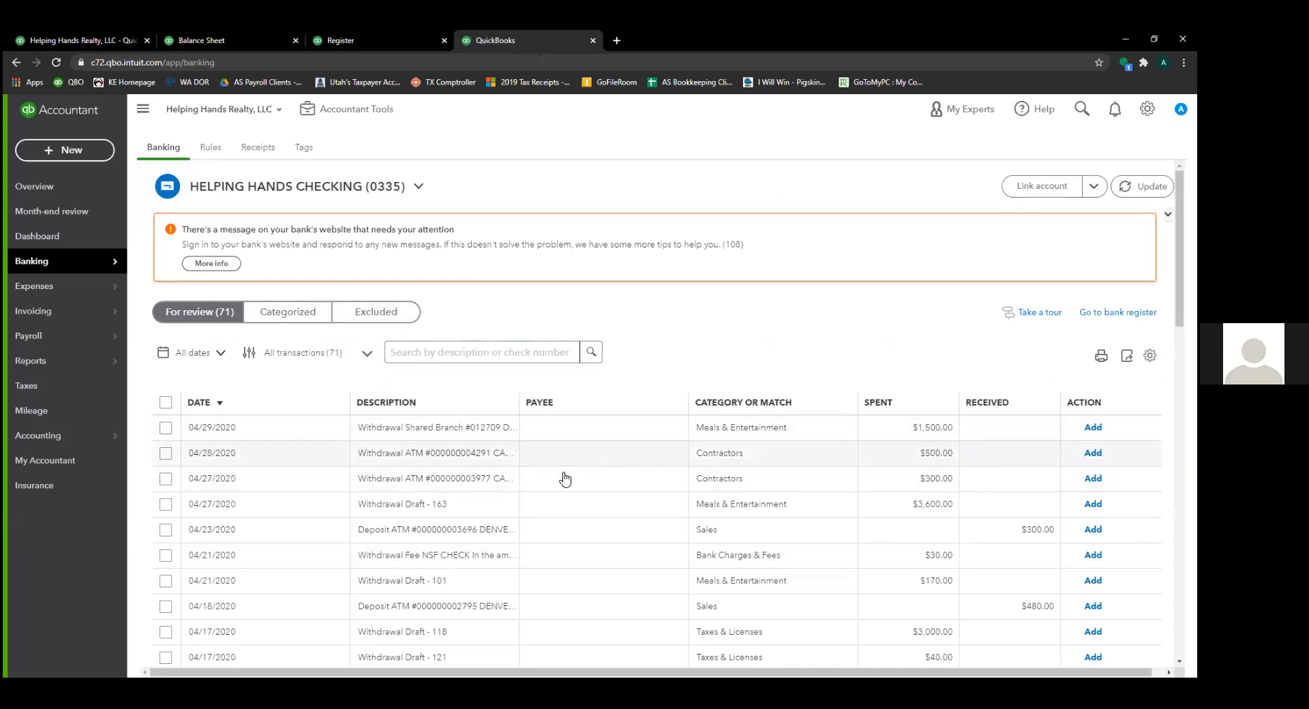
- Expand the 04/28/2020 $500.00 ATM withdrawal and review its CANVAS CU bank details
left_click(570, 464)
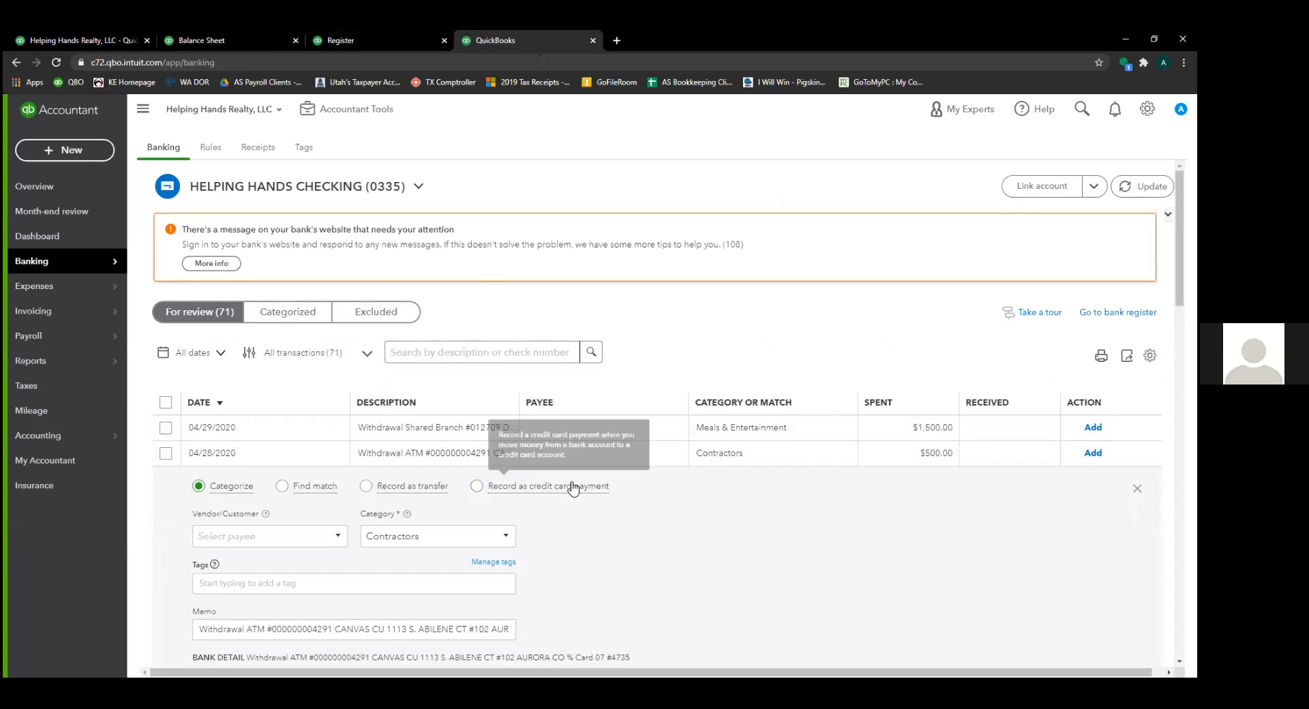
scroll(514, 519, "down", 3)
left_click_drag(270, 473, 642, 468)
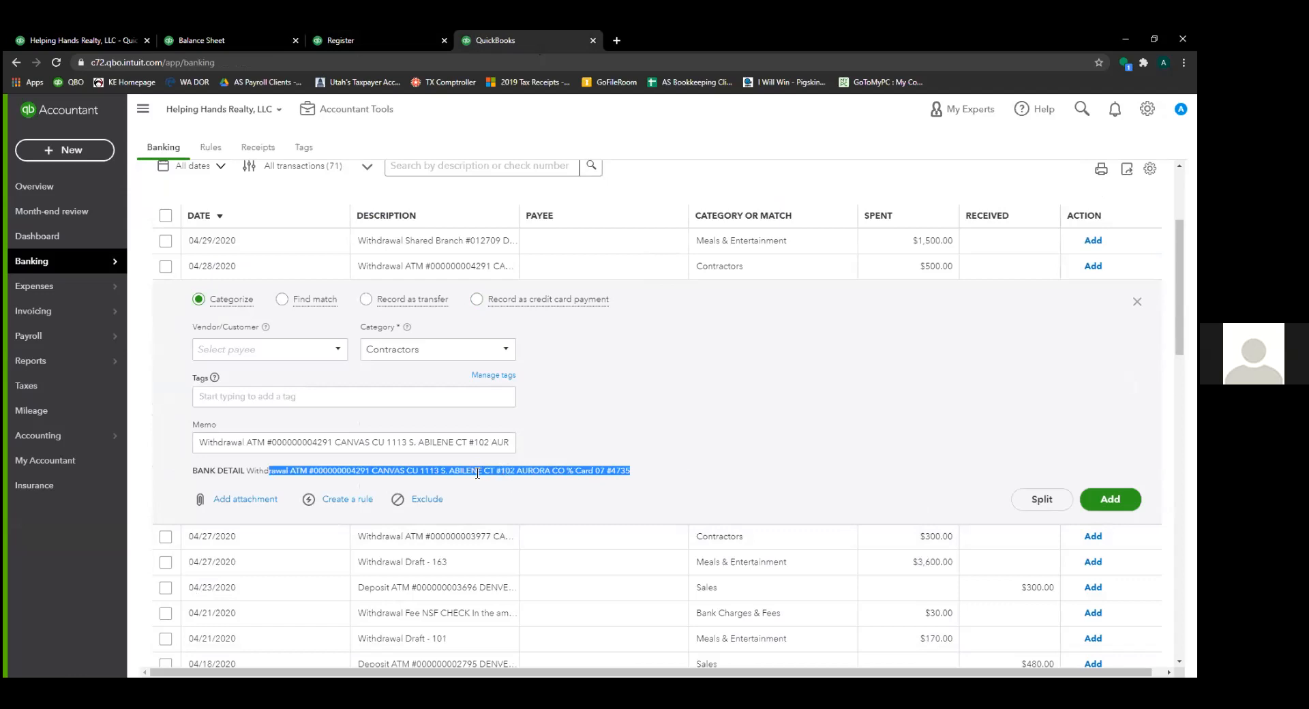
left_click_drag(371, 471, 420, 471)
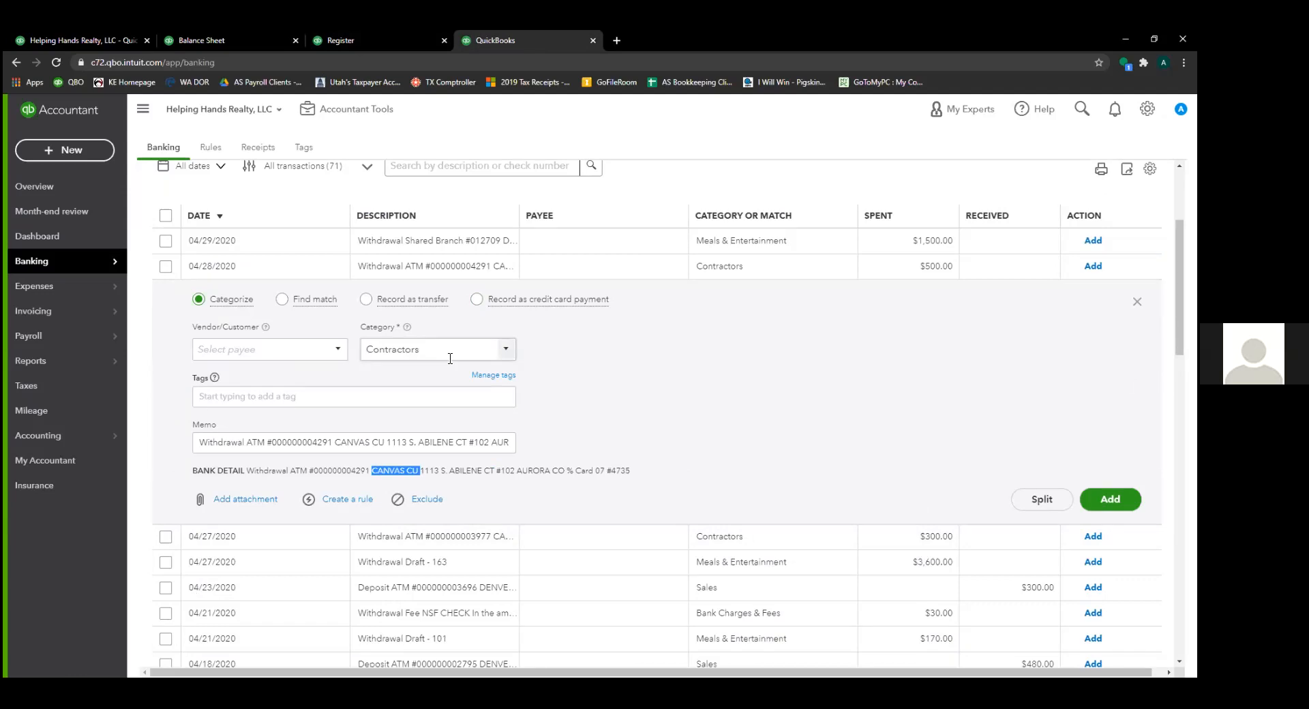
left_click(507, 351)
left_click(507, 351)
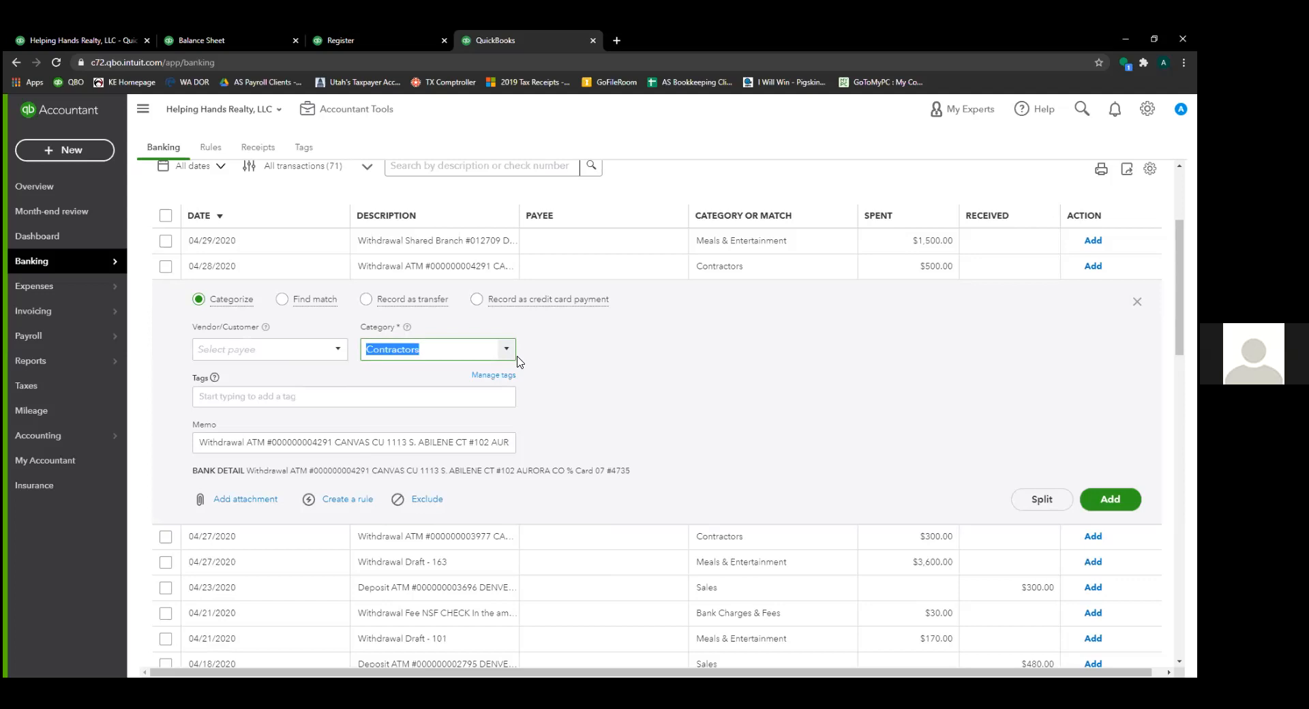
type("elk")
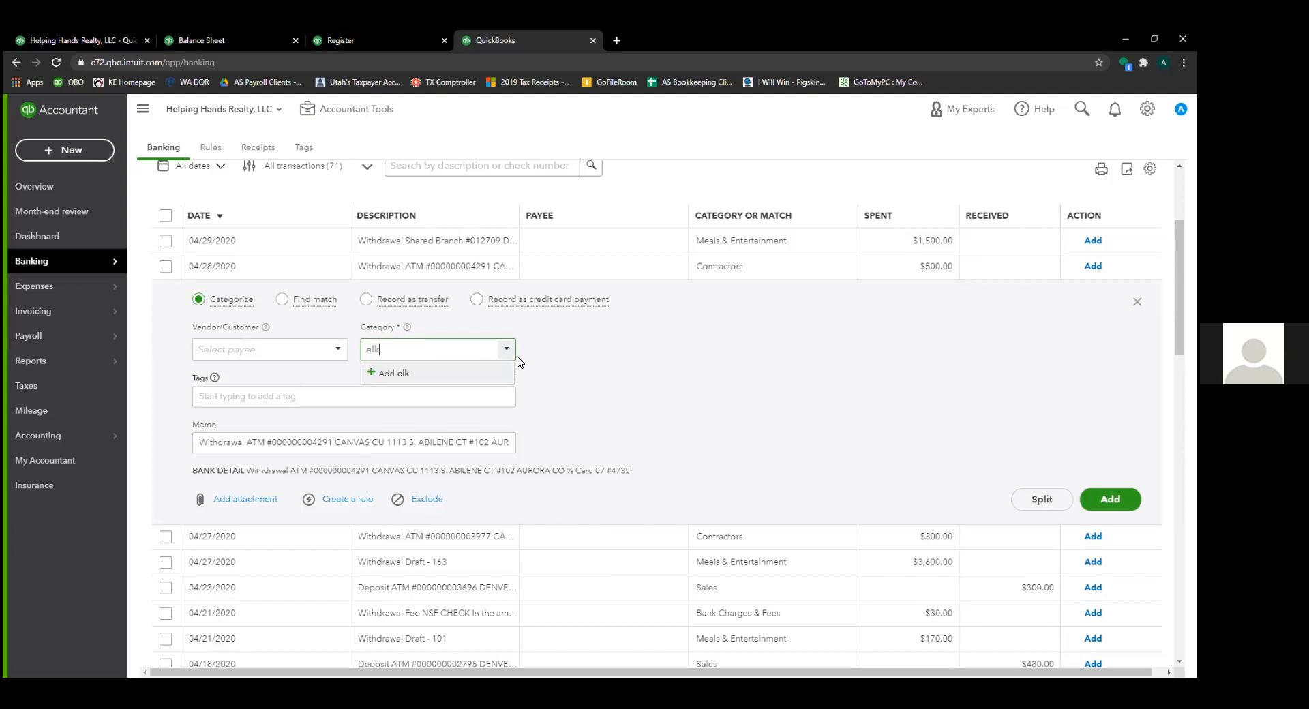
key("BackSpace")
key("BackSpace")
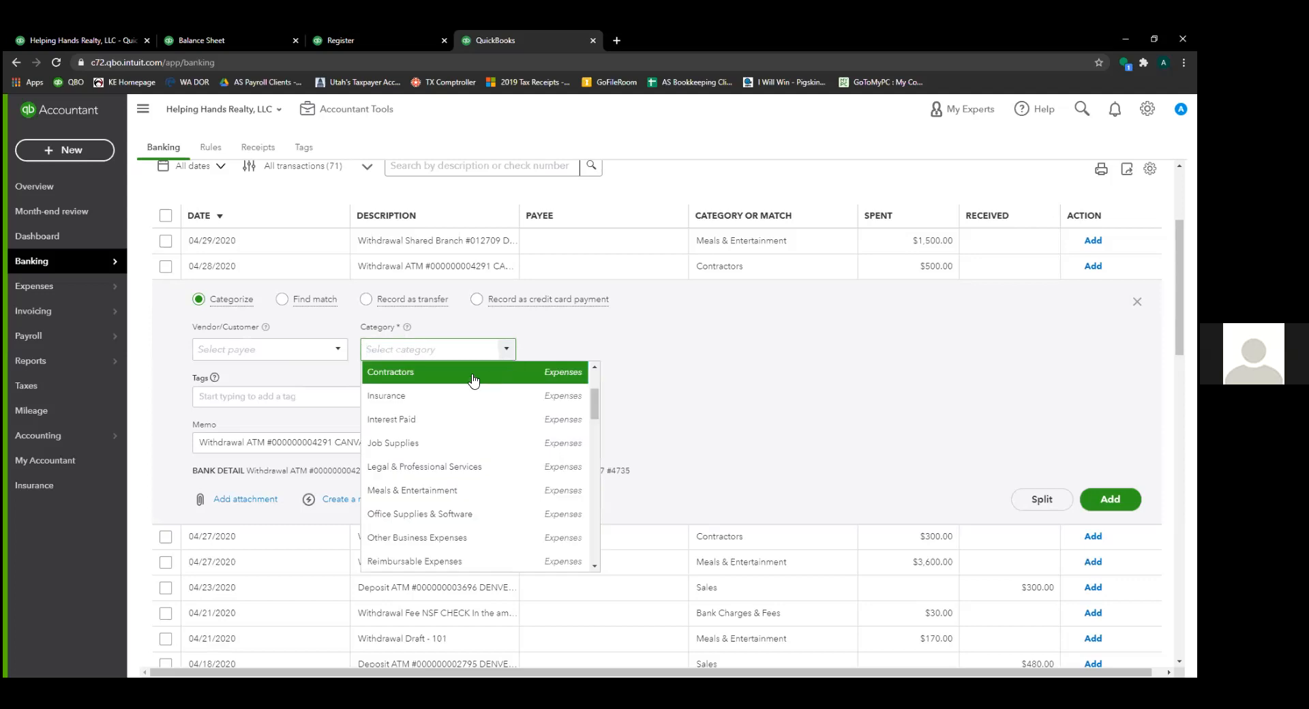
left_click(472, 377)
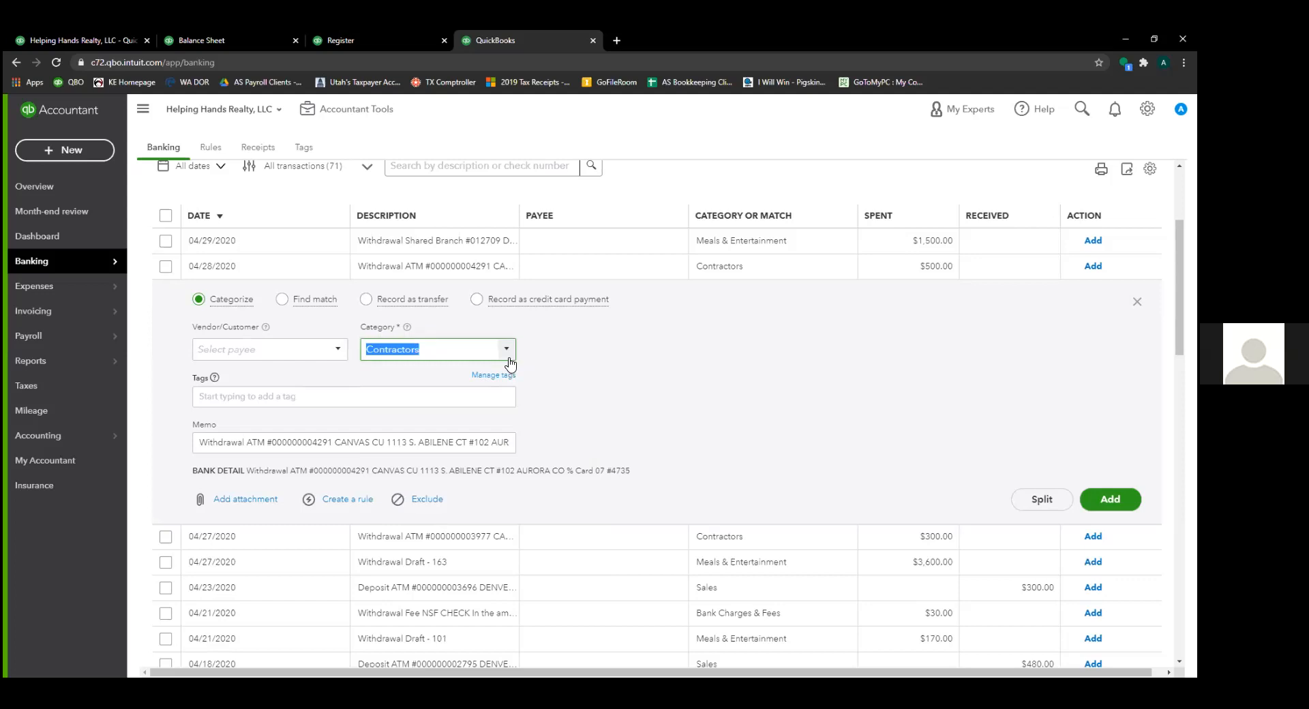
left_click(506, 349)
left_click_drag(272, 342, 240, 348)
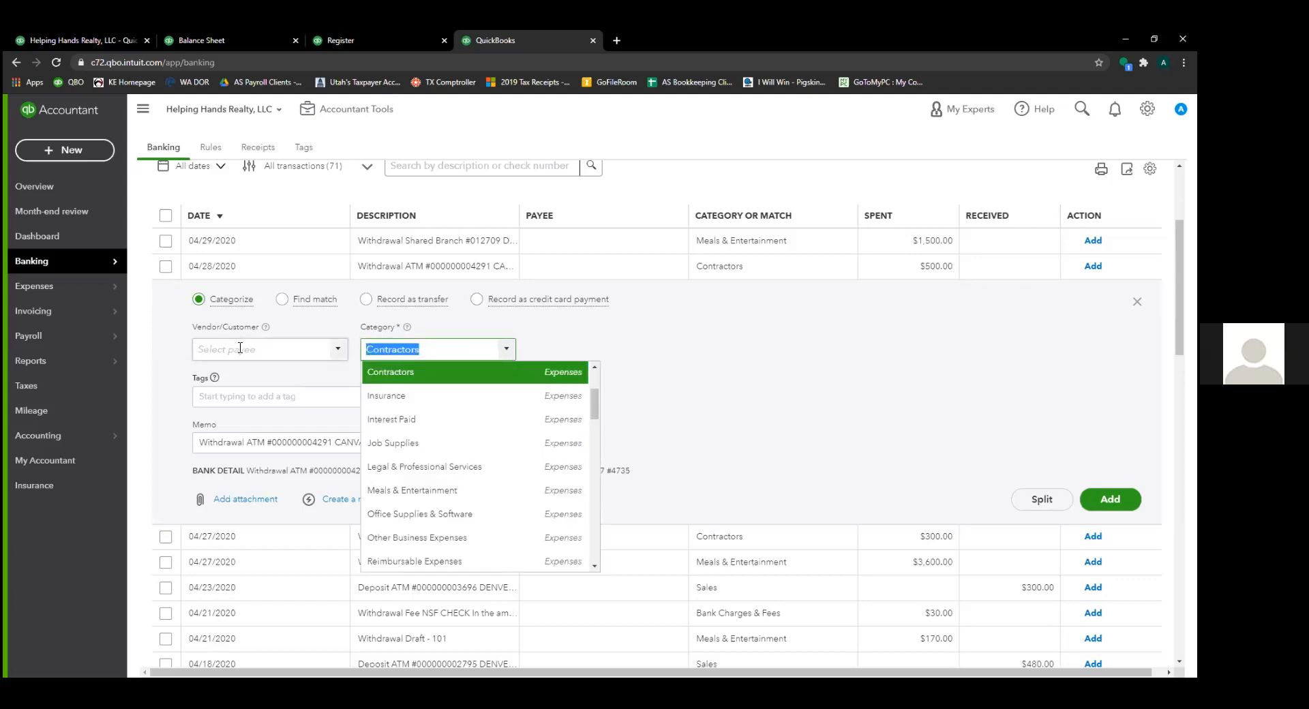
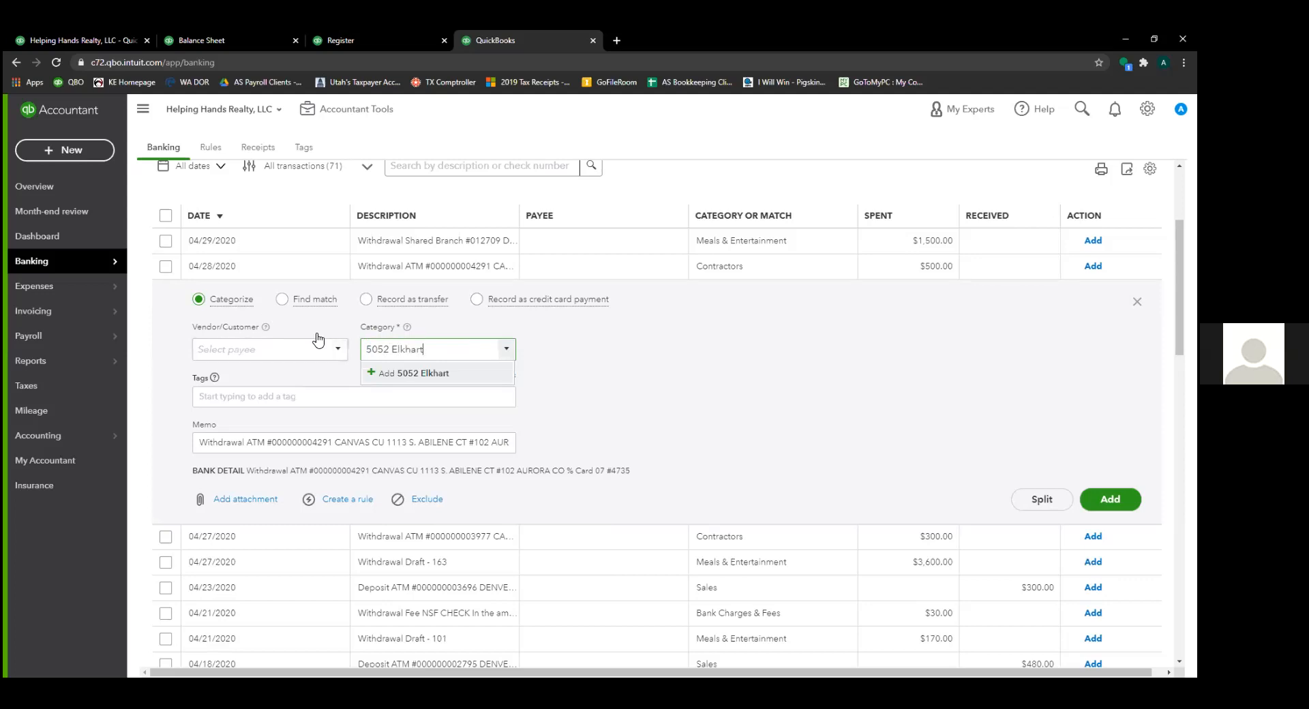
left_click(430, 374)
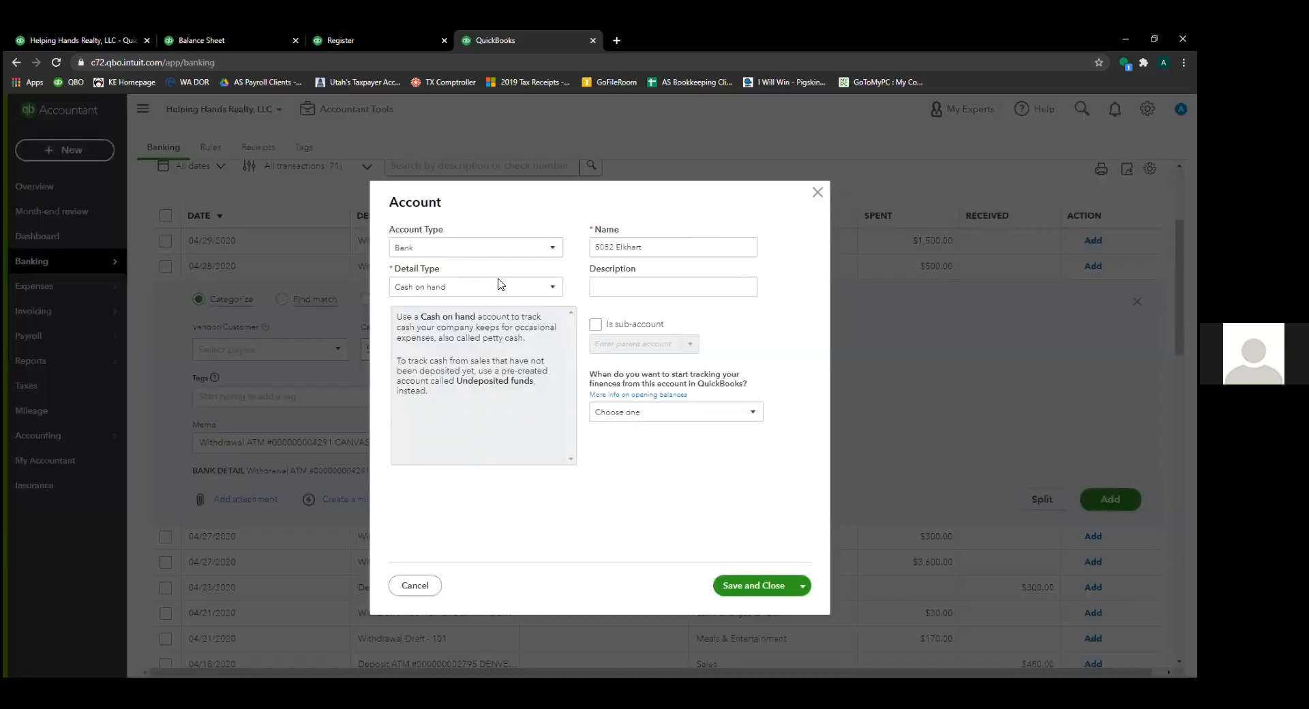
left_click(482, 249)
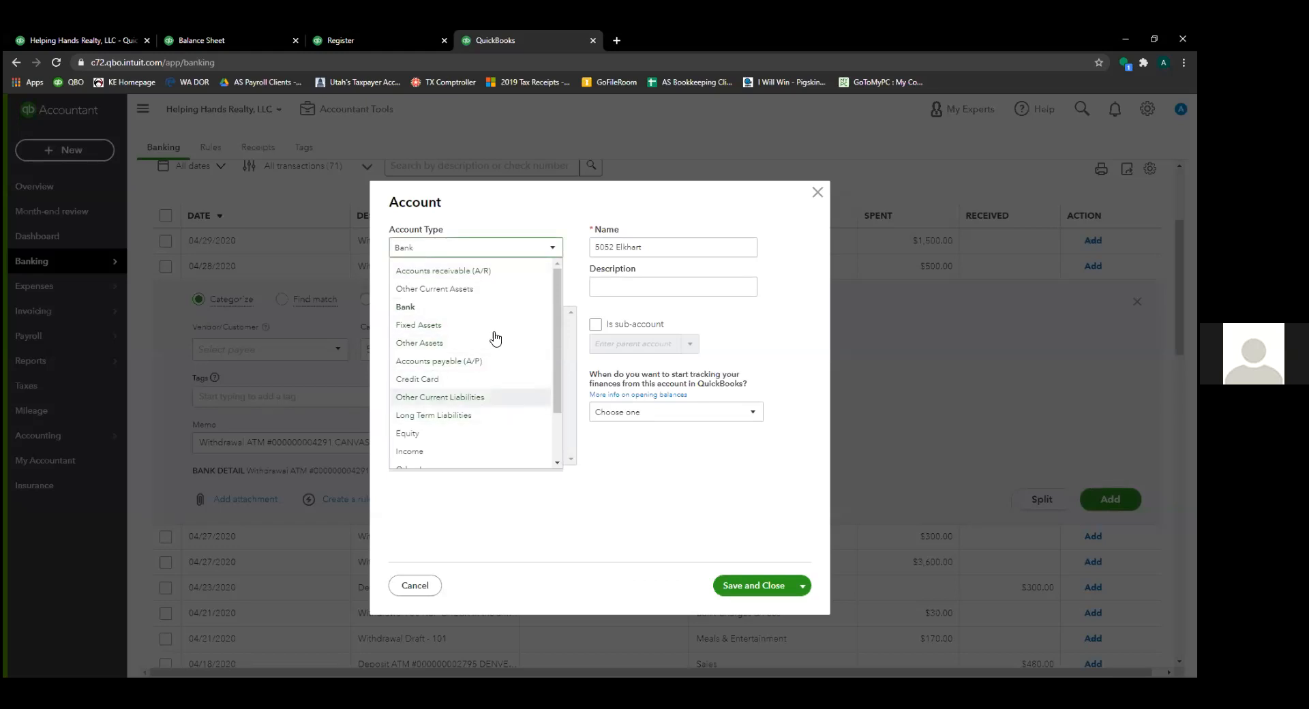
left_click(502, 288)
left_click(539, 296)
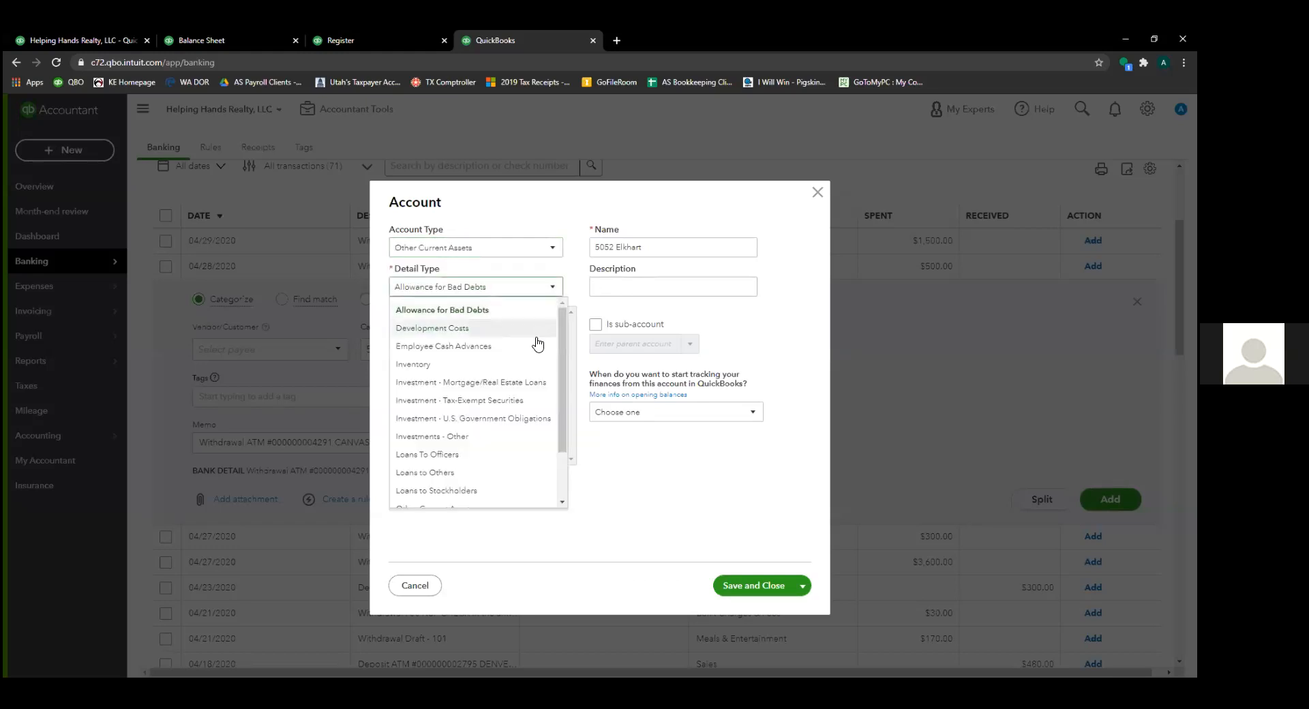
left_click(477, 371)
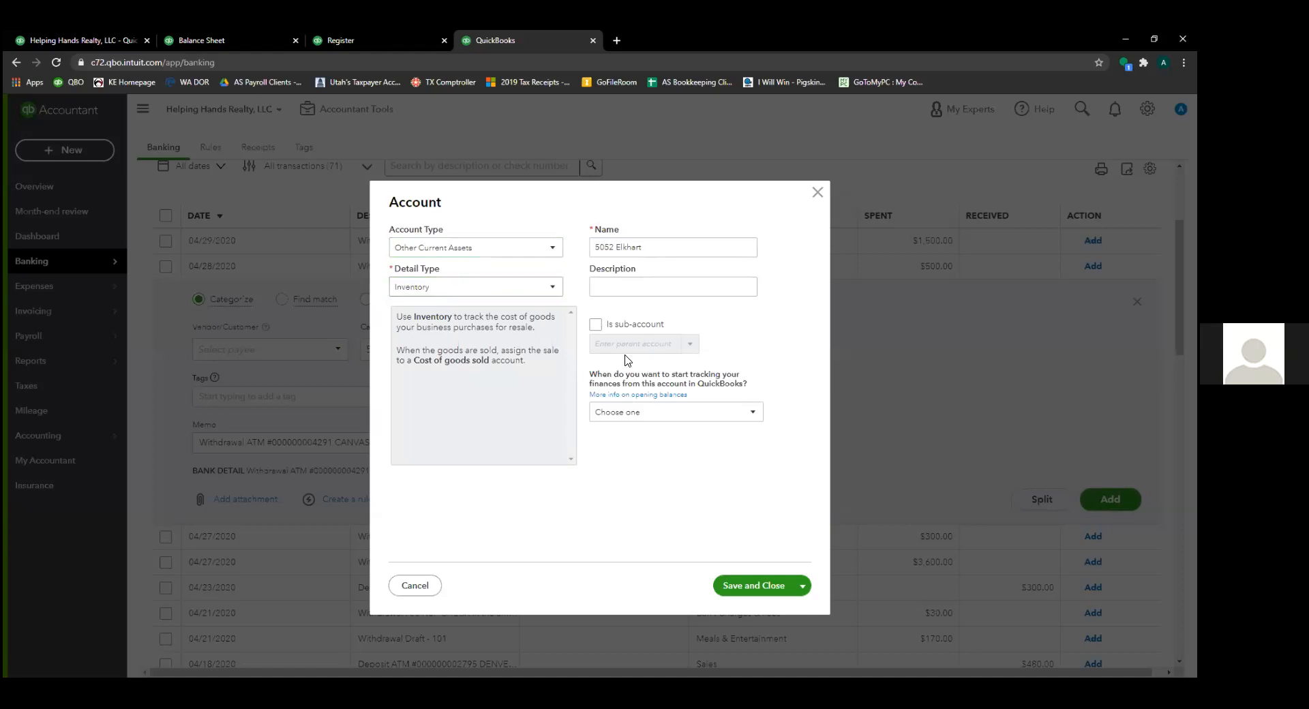
left_click(595, 324)
left_click(634, 344)
type("inventory")
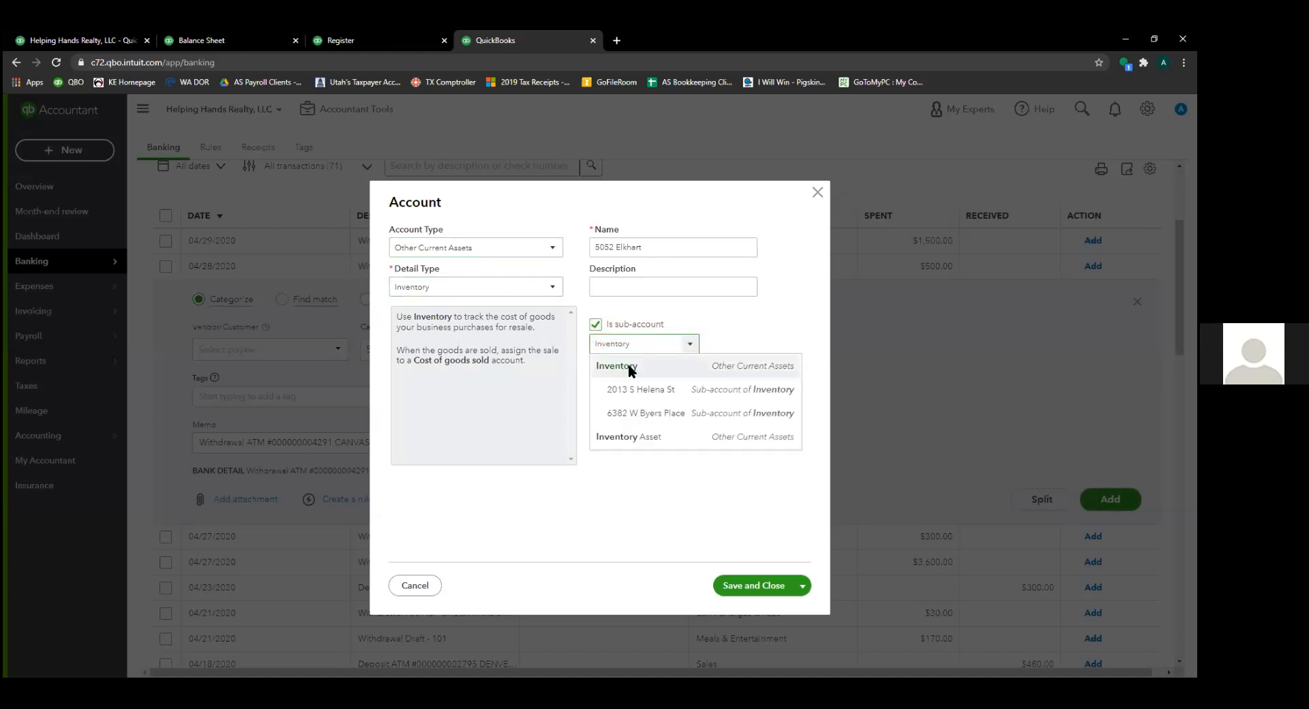
left_click(633, 368)
left_click(751, 588)
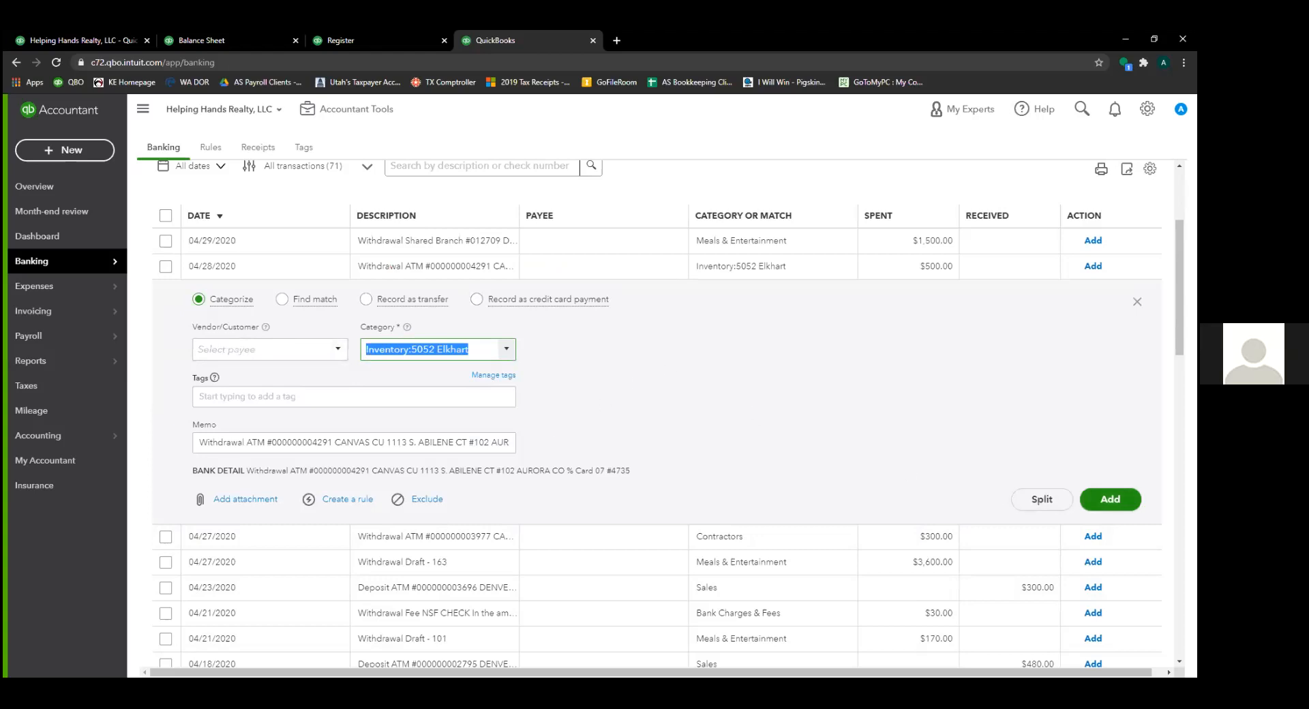
left_click(1110, 499)
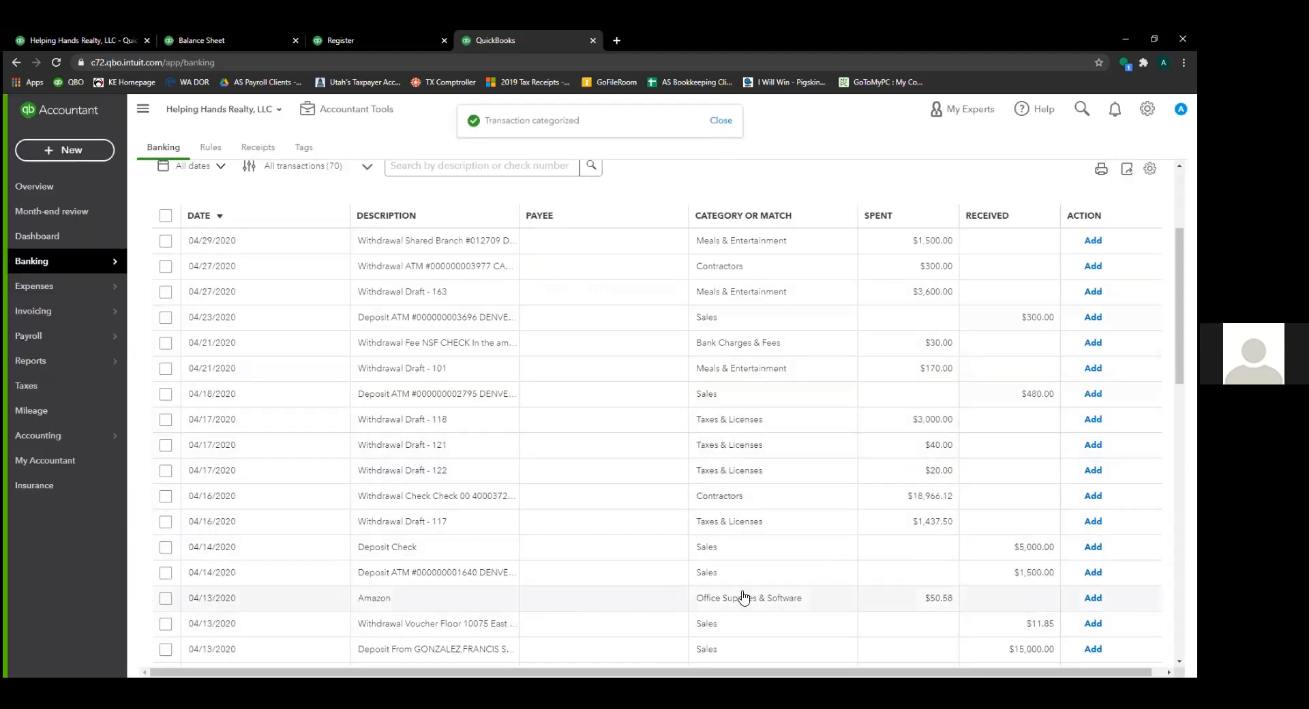
left_click(927, 600)
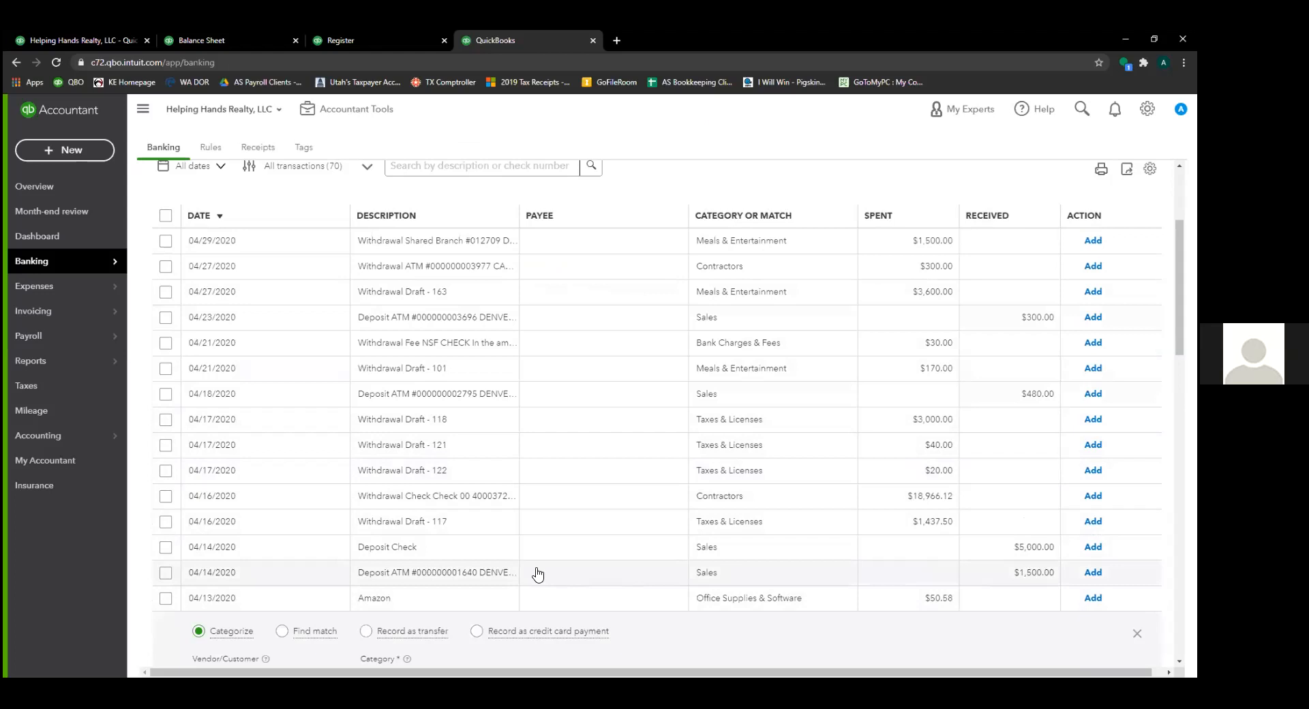
scroll(529, 460, "down", 5)
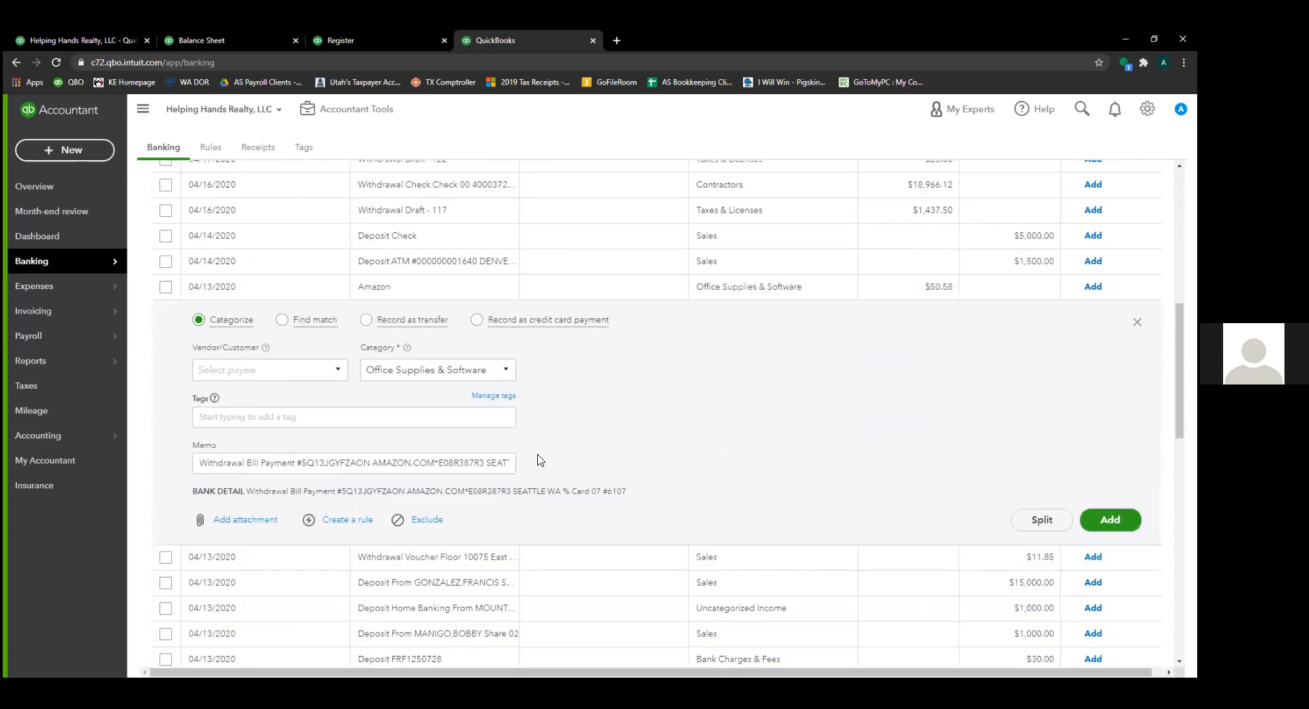
left_click(489, 369)
type("5052")
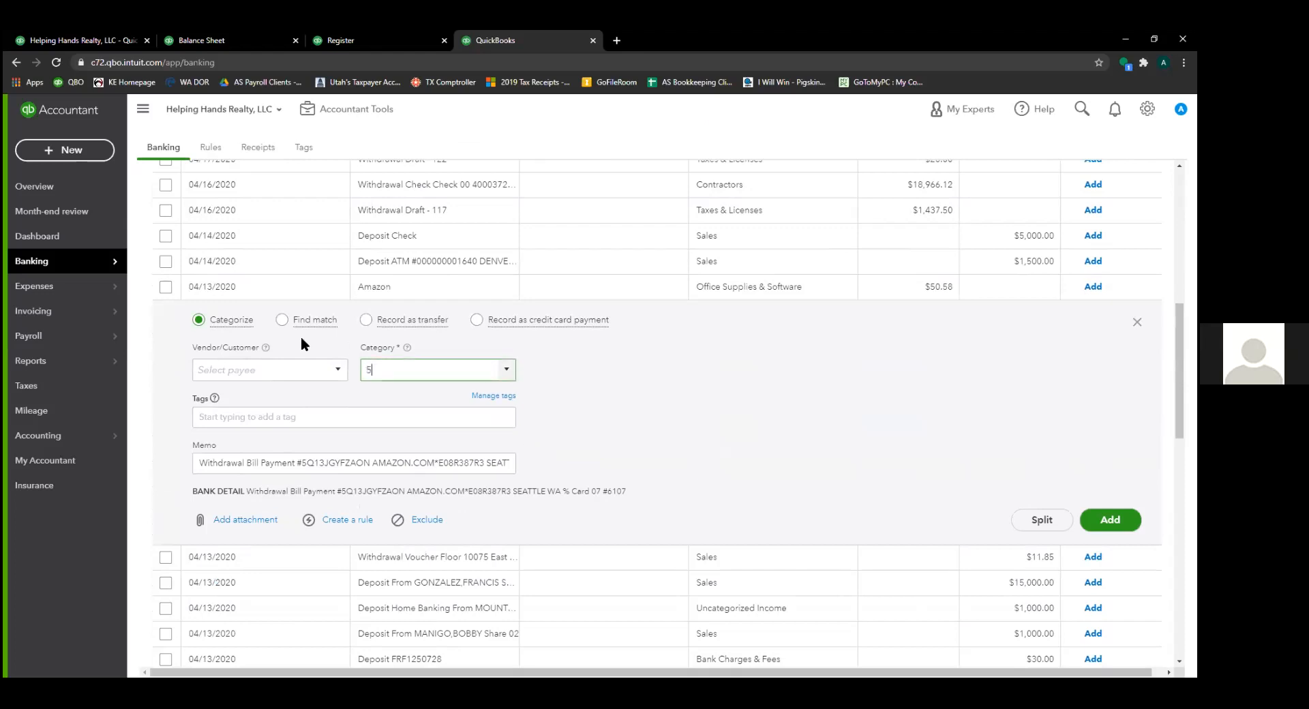
key("Return")
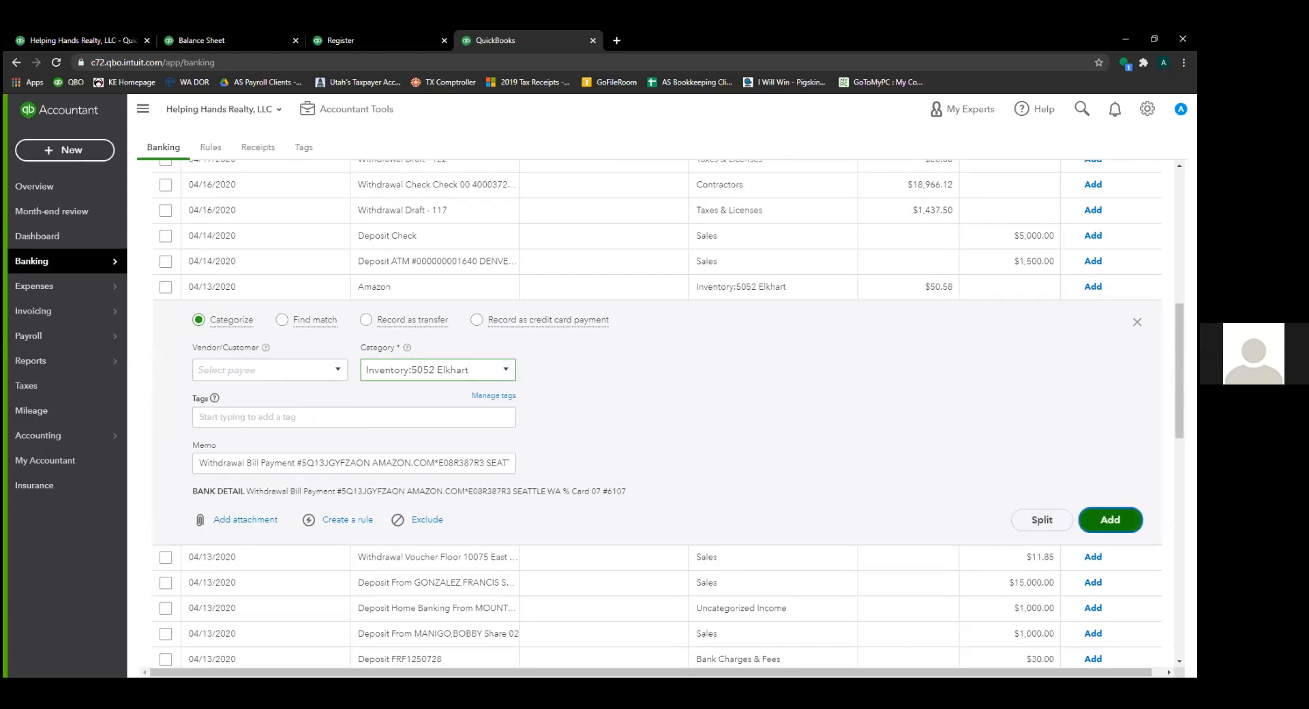
key("Return")
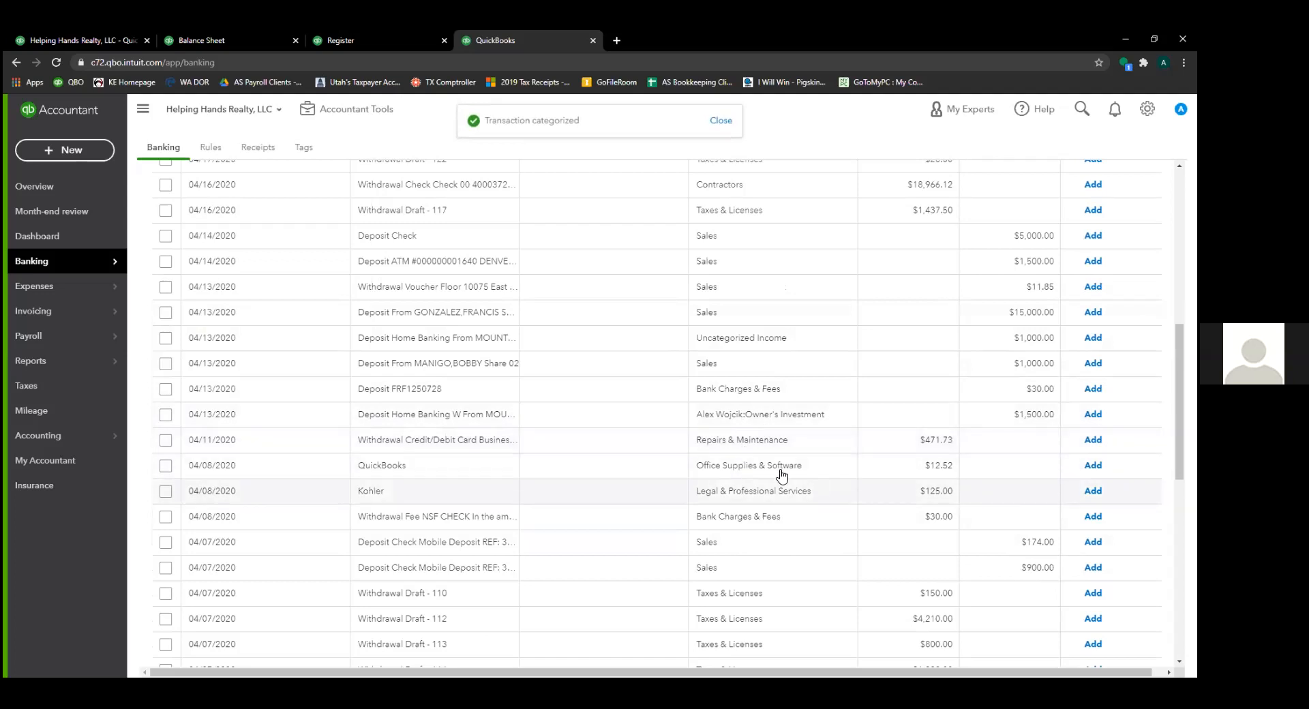
left_click(624, 471)
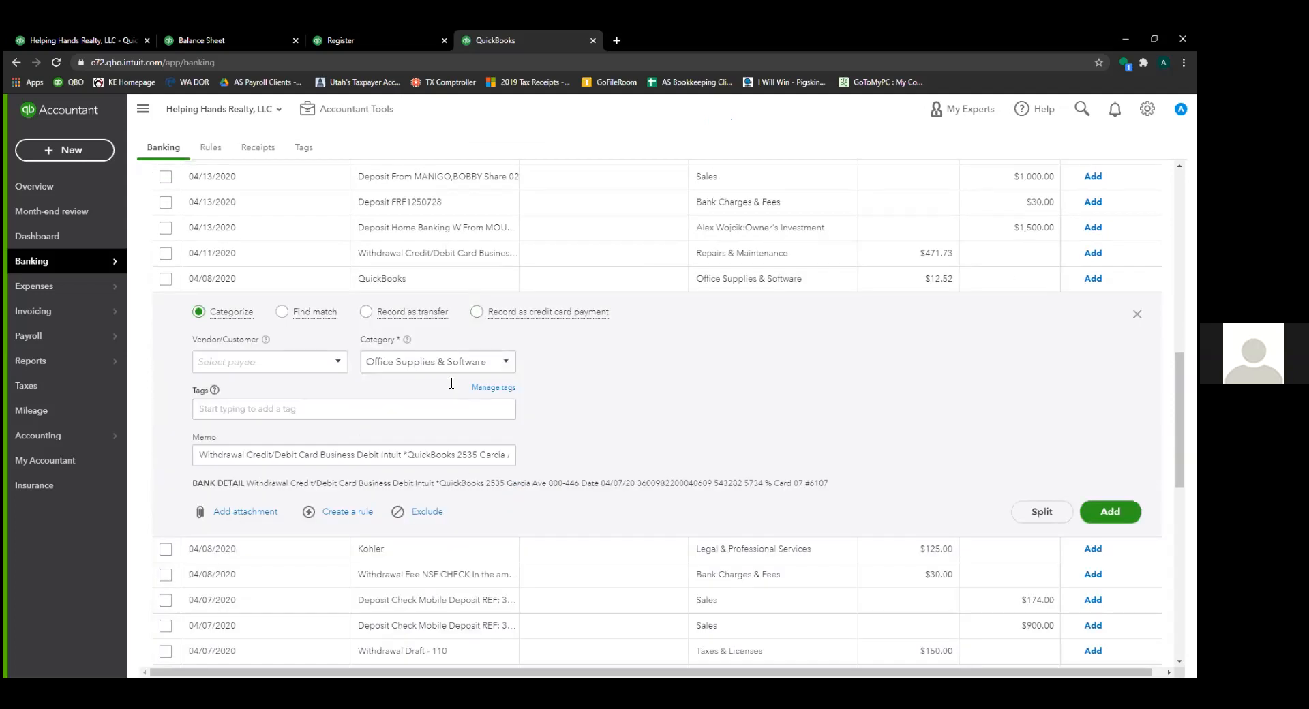
- Add the 04/08/2020 $12.52 QuickBooks charge under Office Supplies & Software, then expand the Kohler charge
left_click(501, 364)
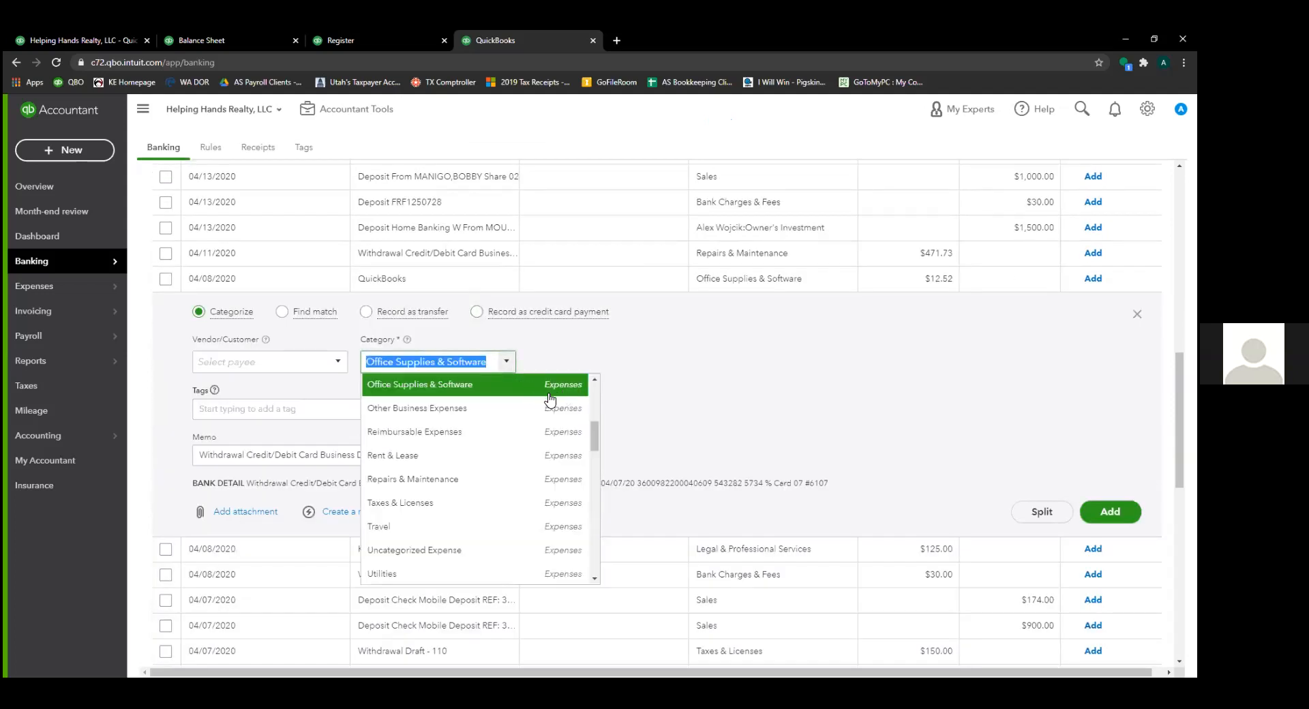
left_click(544, 394)
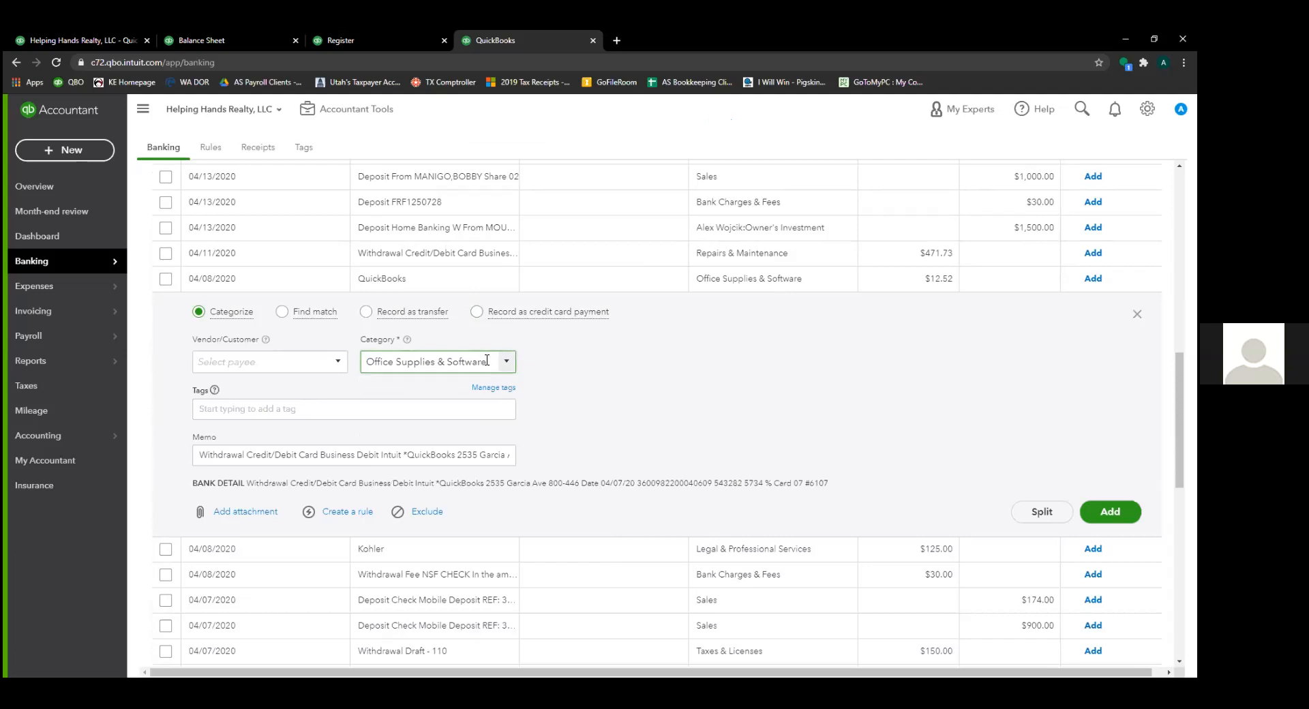
left_click_drag(487, 360, 344, 361)
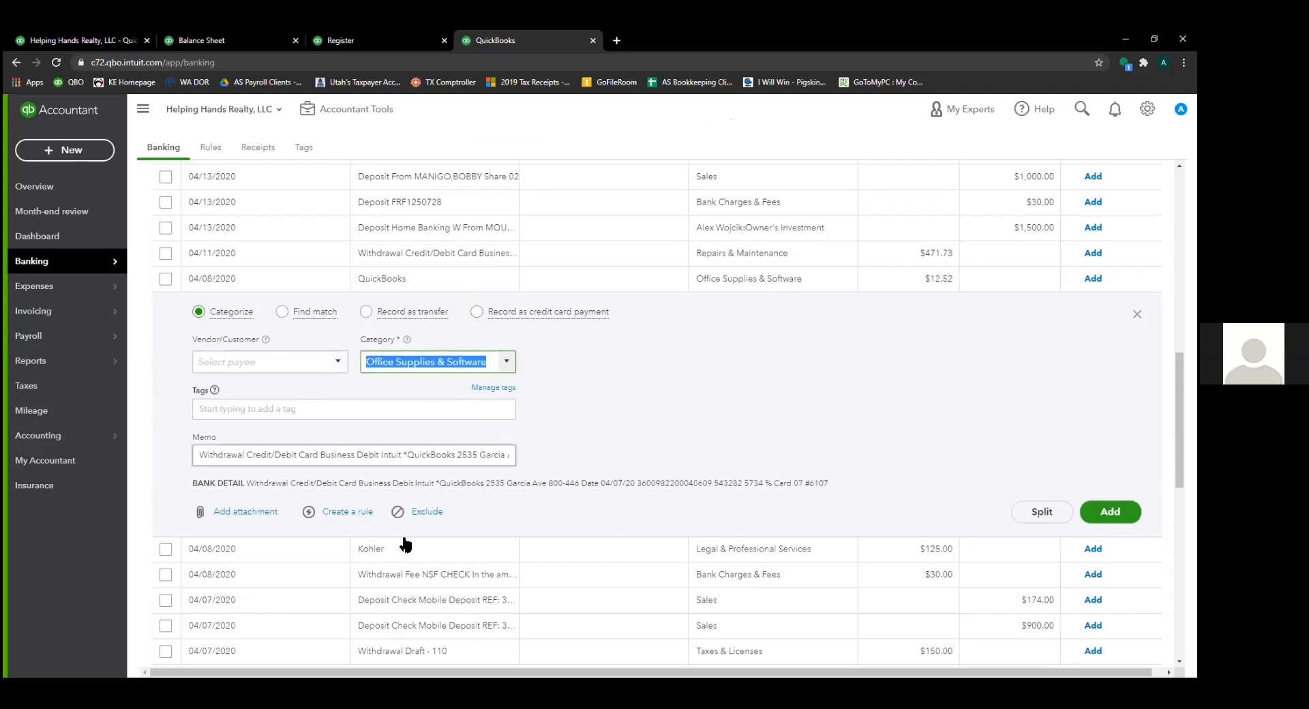
left_click(1109, 512)
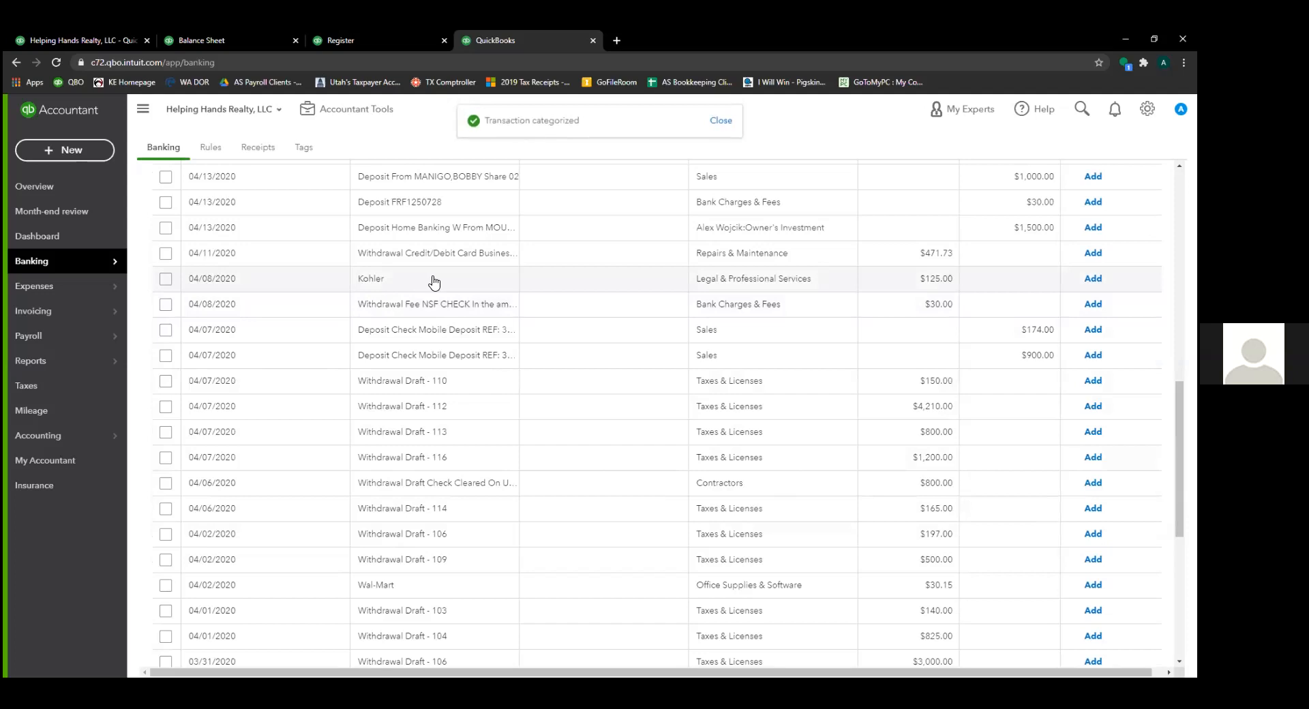
left_click(382, 279)
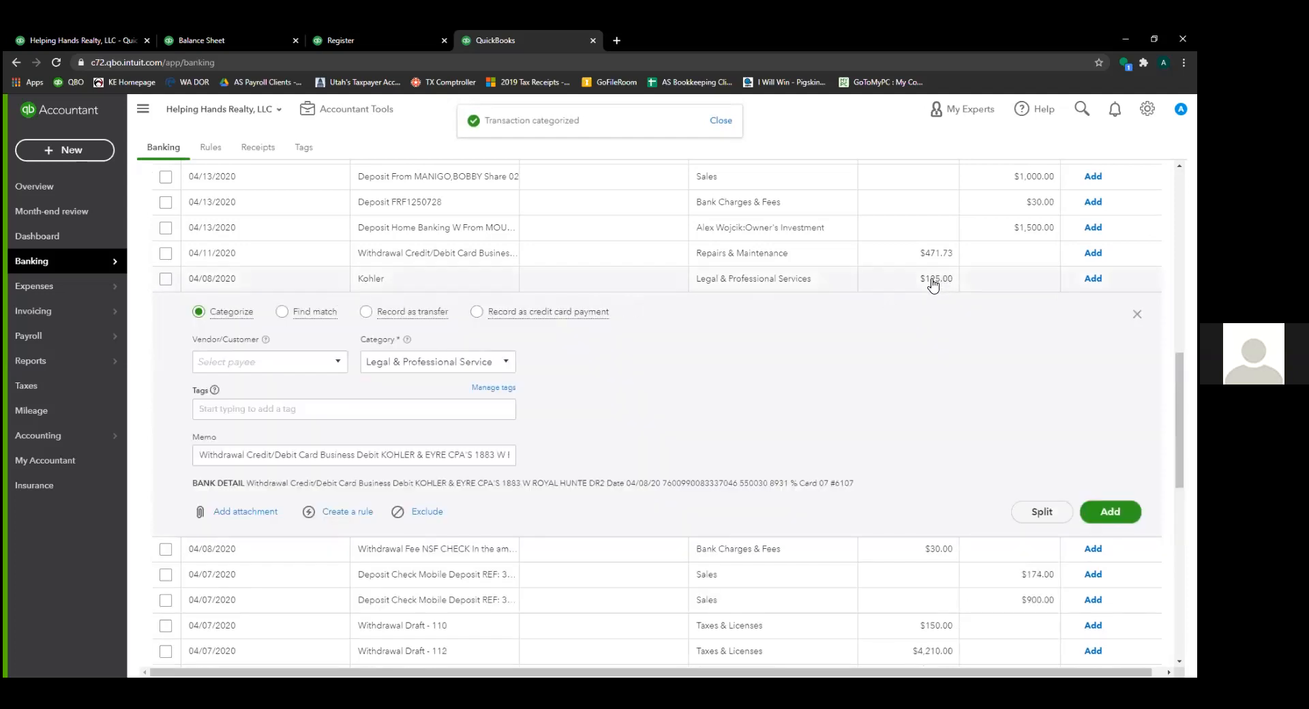
- Add the $125.00 Kohler charge under Legal & Professional Services
left_click(504, 364)
left_click(495, 390)
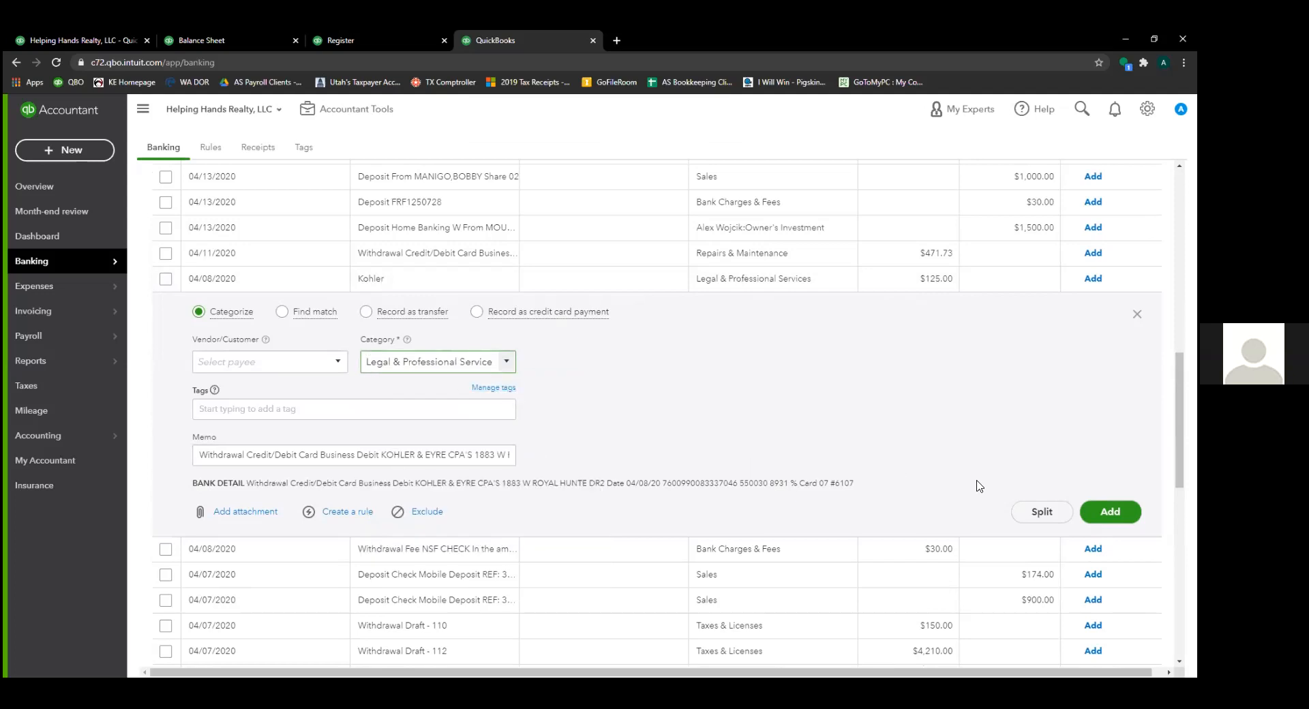
left_click_drag(404, 364, 496, 364)
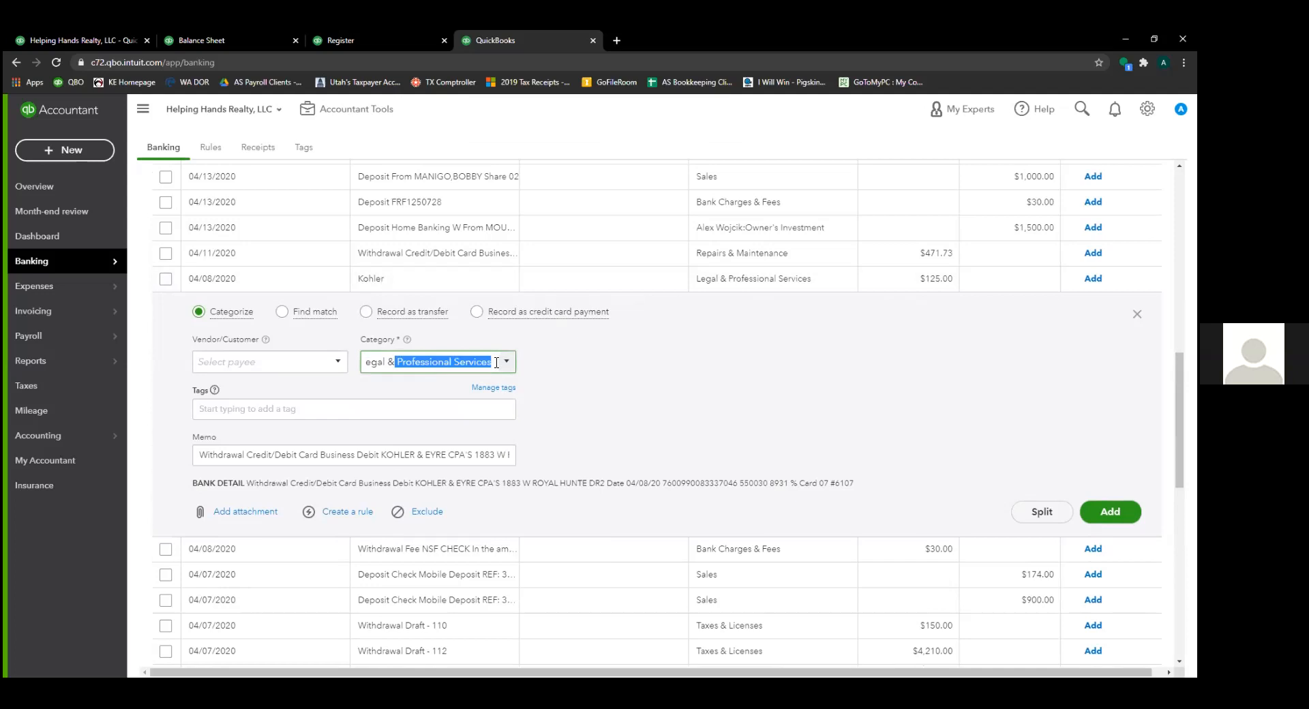
left_click(1110, 512)
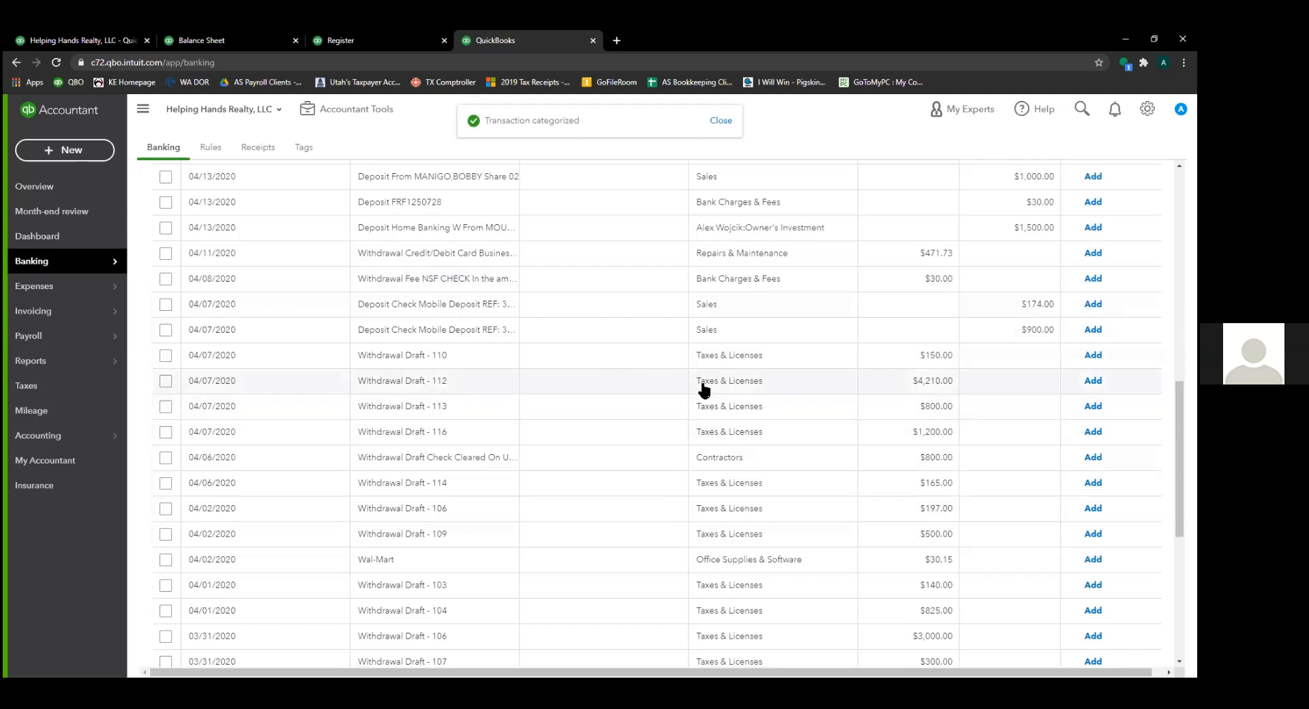
scroll(702, 388, "down", 4)
scroll(705, 388, "up", 8)
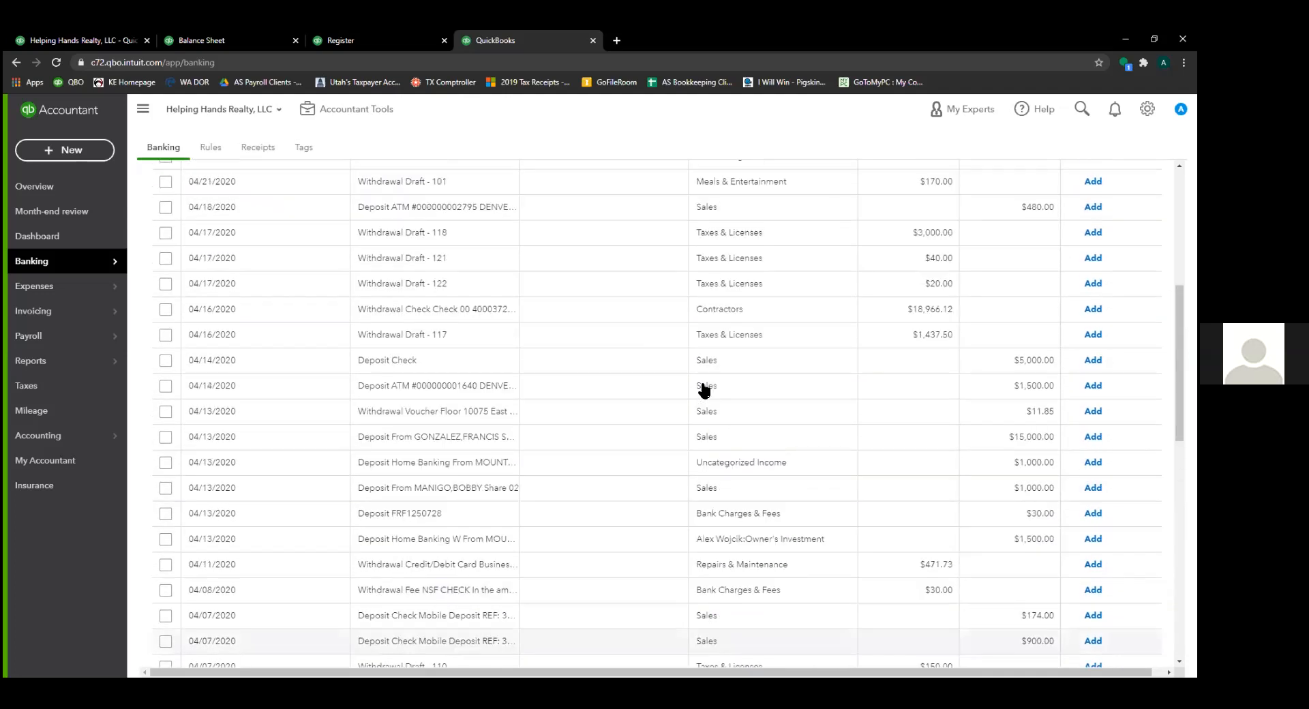
left_click(752, 314)
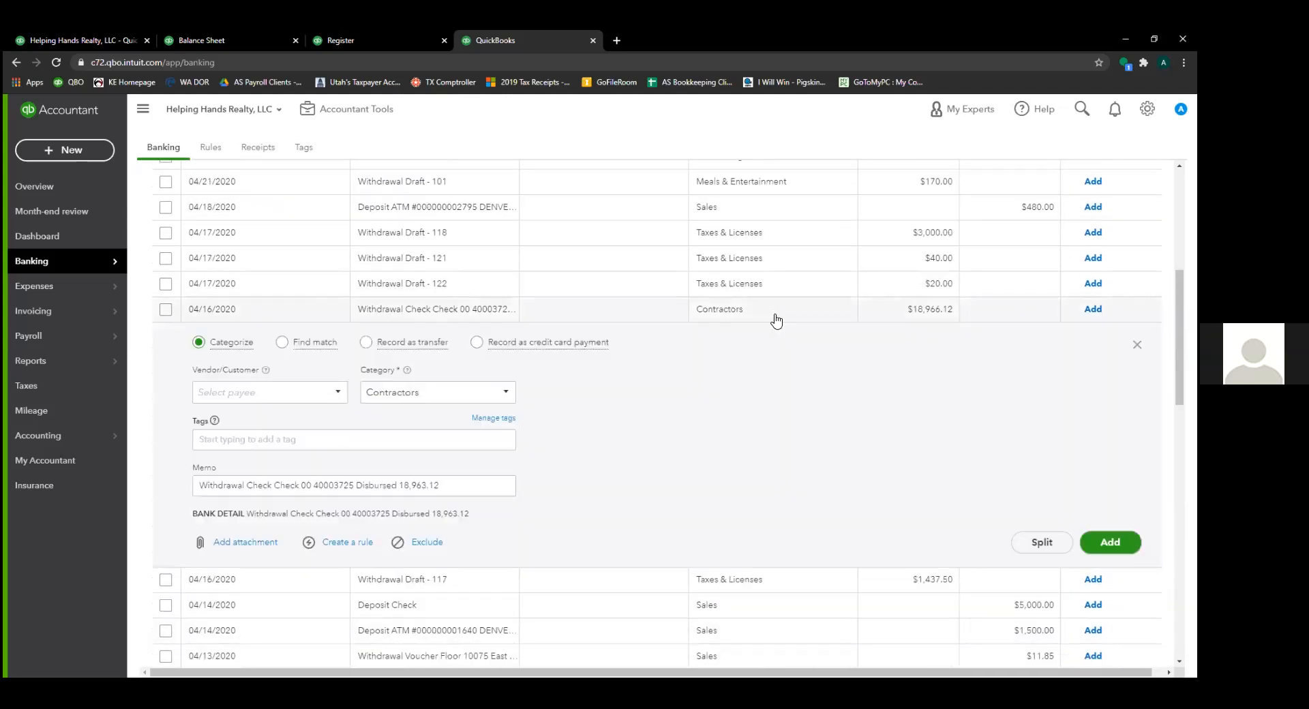
left_click_drag(442, 485, 199, 471)
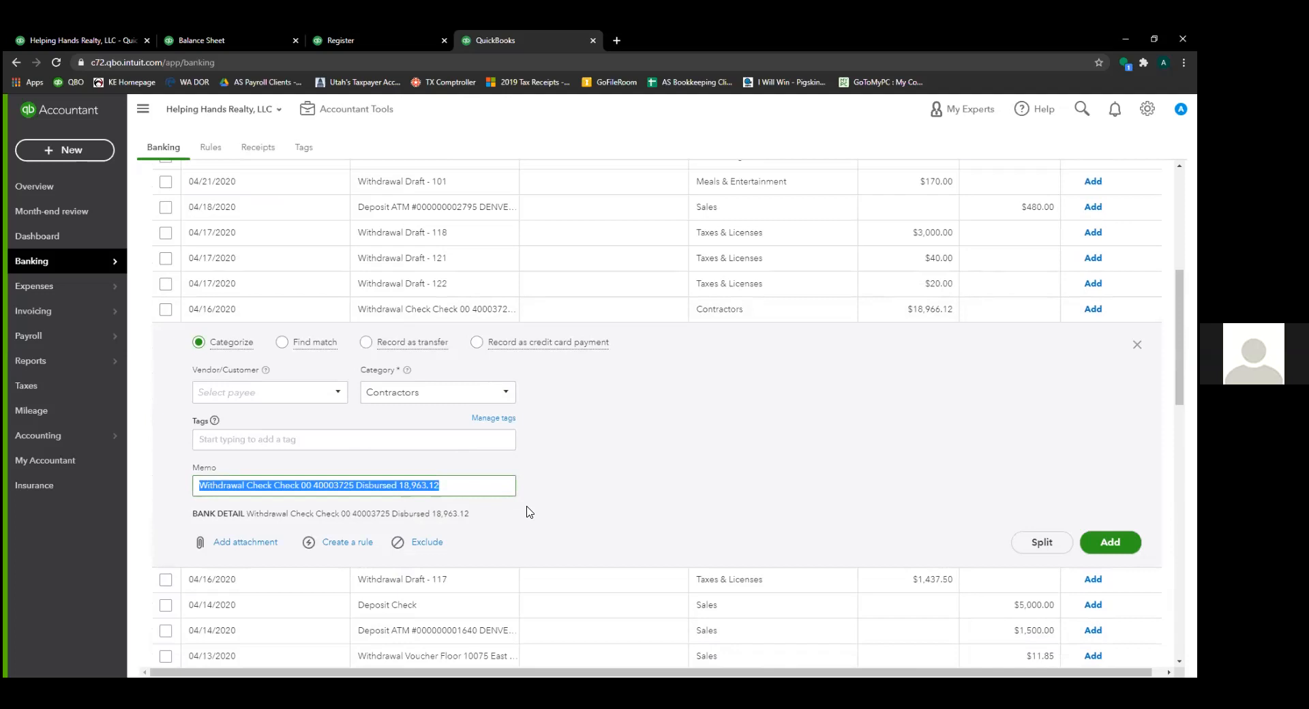
left_click(332, 397)
type("Public Trustee")
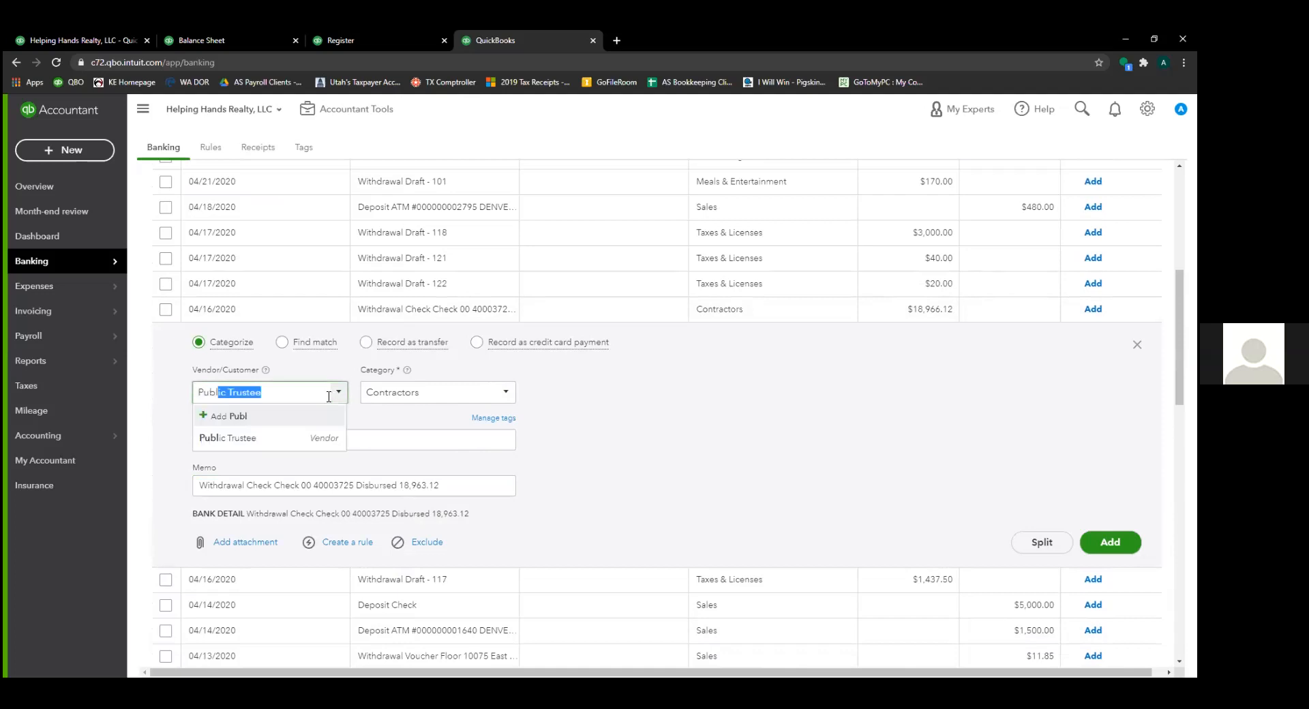
key("Tab")
type("50")
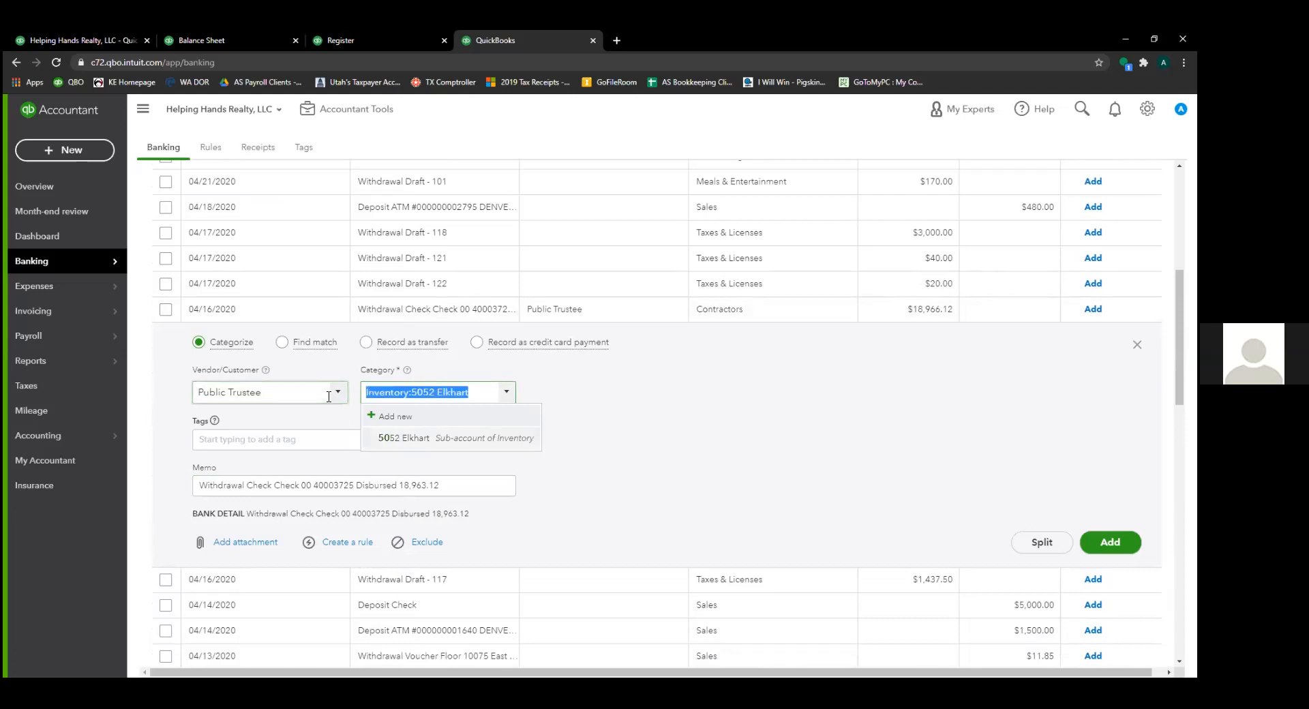
key("Return")
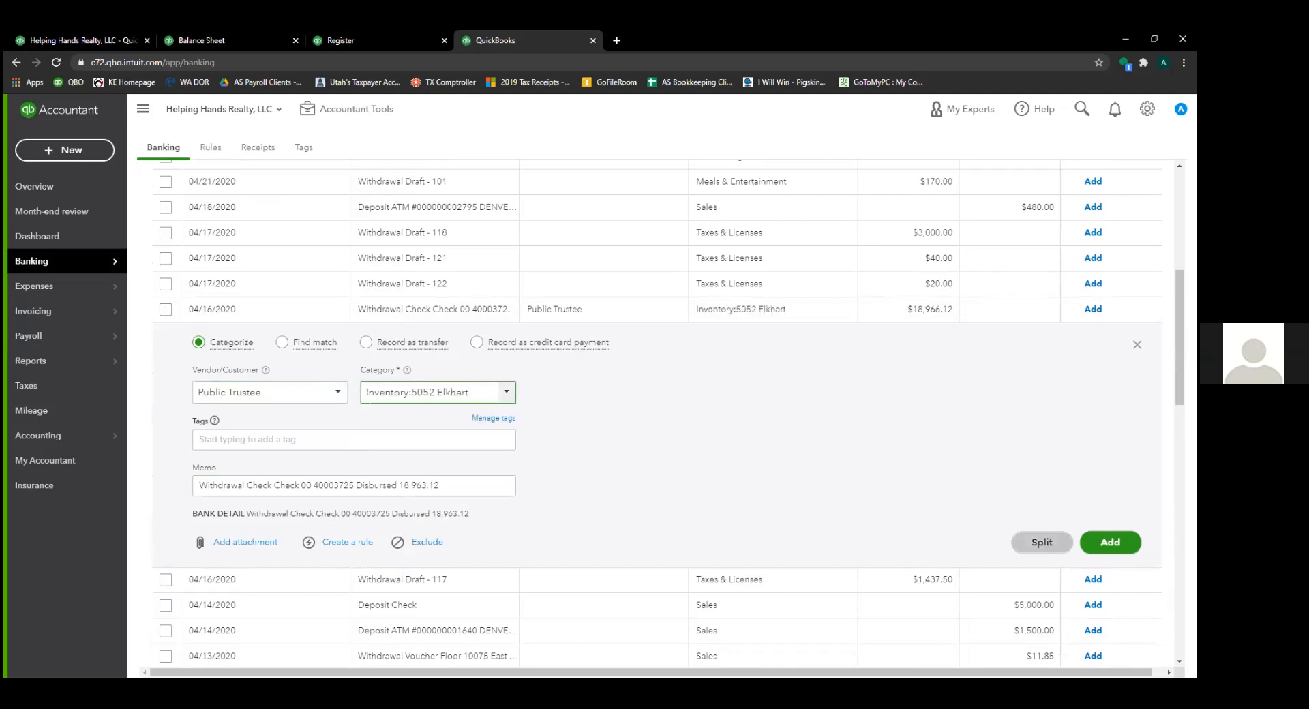
left_click(1110, 542)
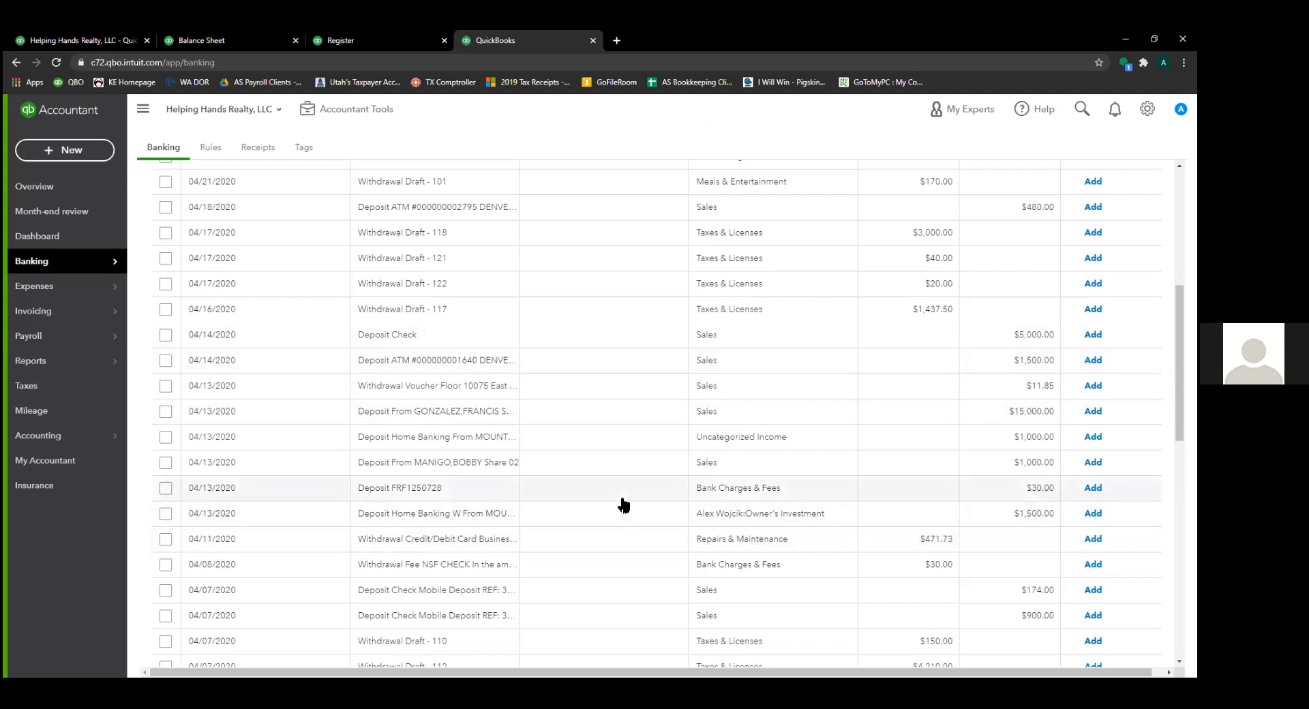
- Scroll the review list and expand the 03/19/2020 $3,000.00 home-banking deposit
scroll(634, 502, "up", 5)
scroll(607, 256, "up", 1)
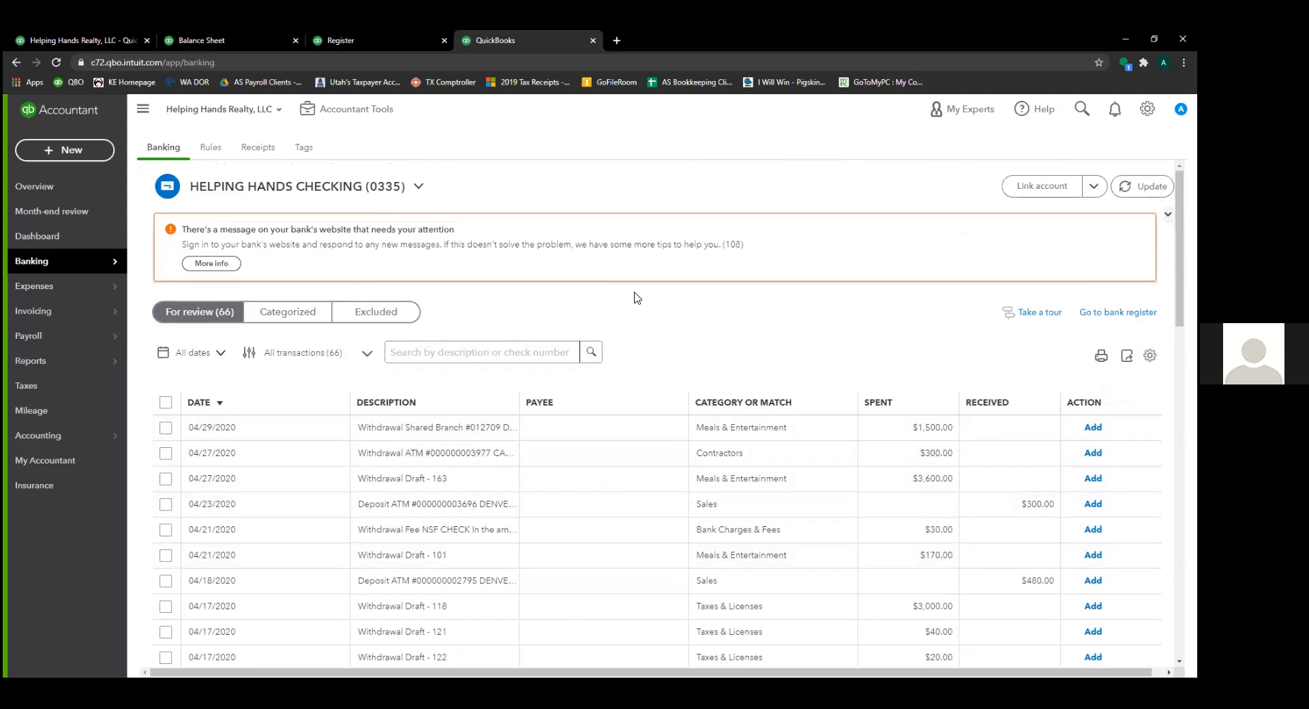
scroll(682, 437, "down", 8)
scroll(745, 579, "down", 5)
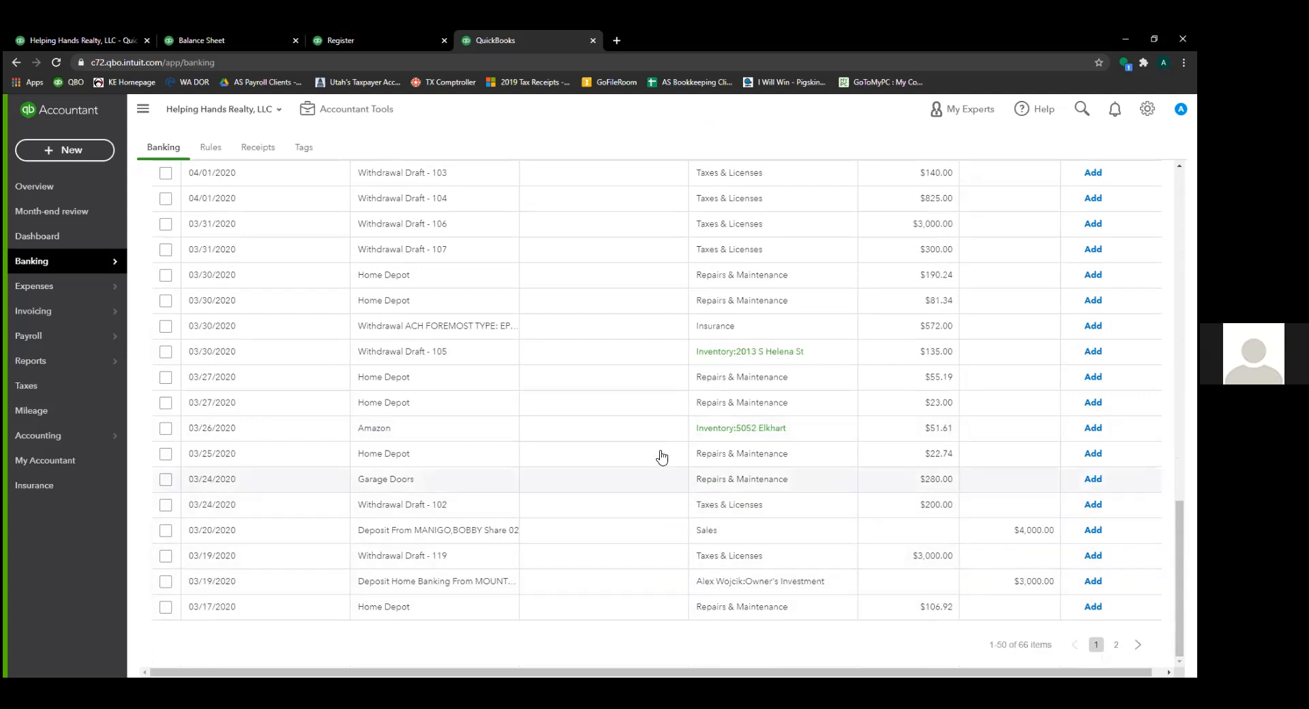
scroll(664, 368, "up", 1)
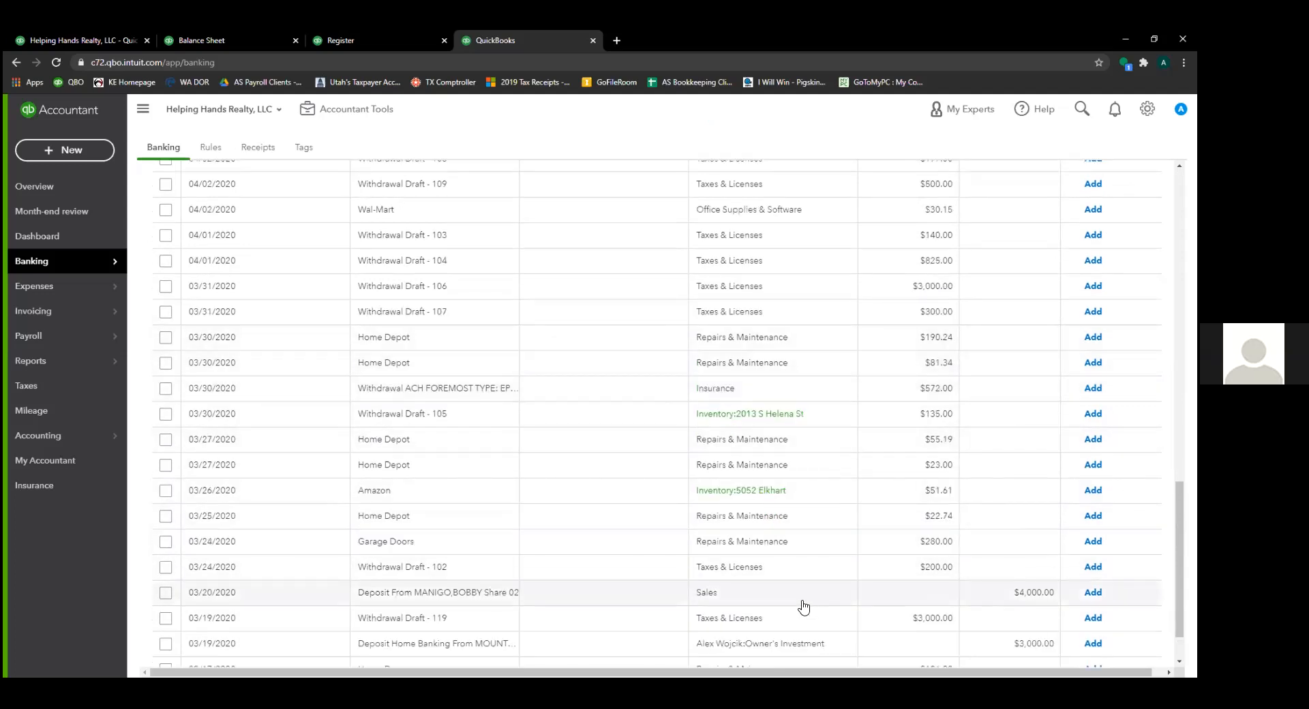
scroll(803, 605, "down", 1)
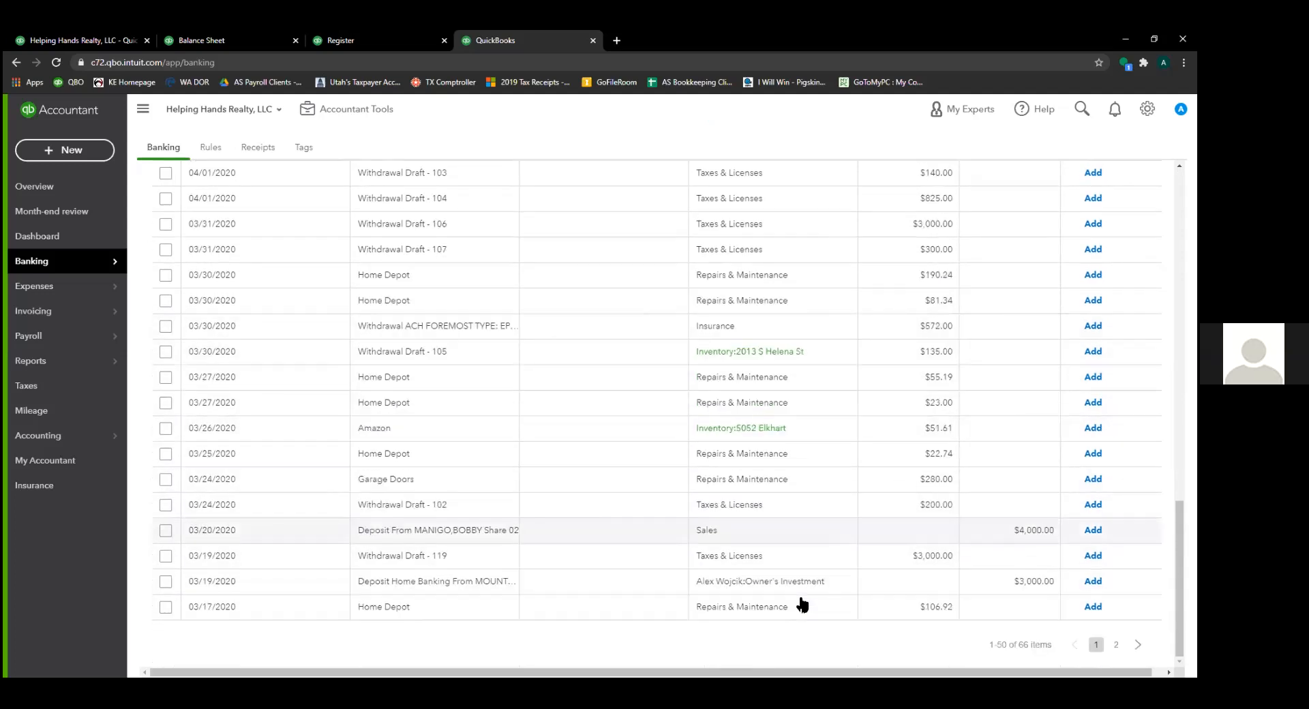
left_click(634, 586)
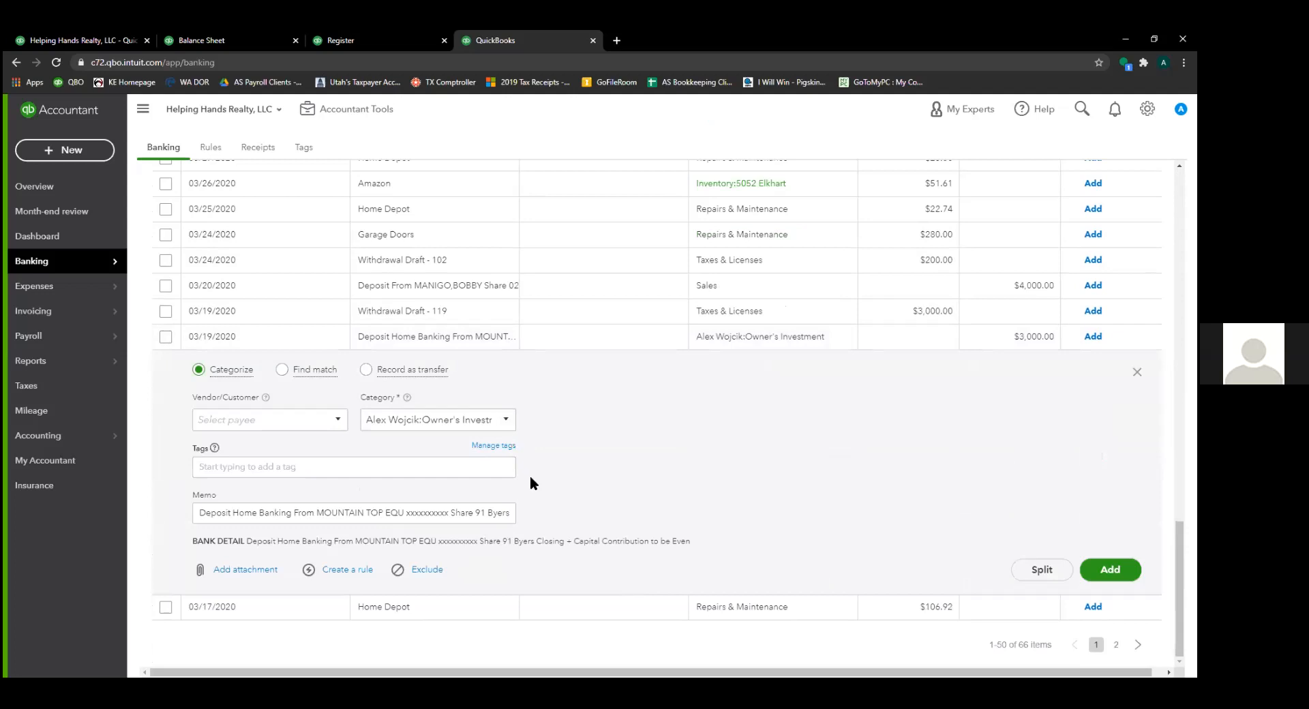
- Add the $3,000.00 deposit under the owner's Owner's Investment equity account
left_click(512, 419)
scroll(491, 448, "up", 2)
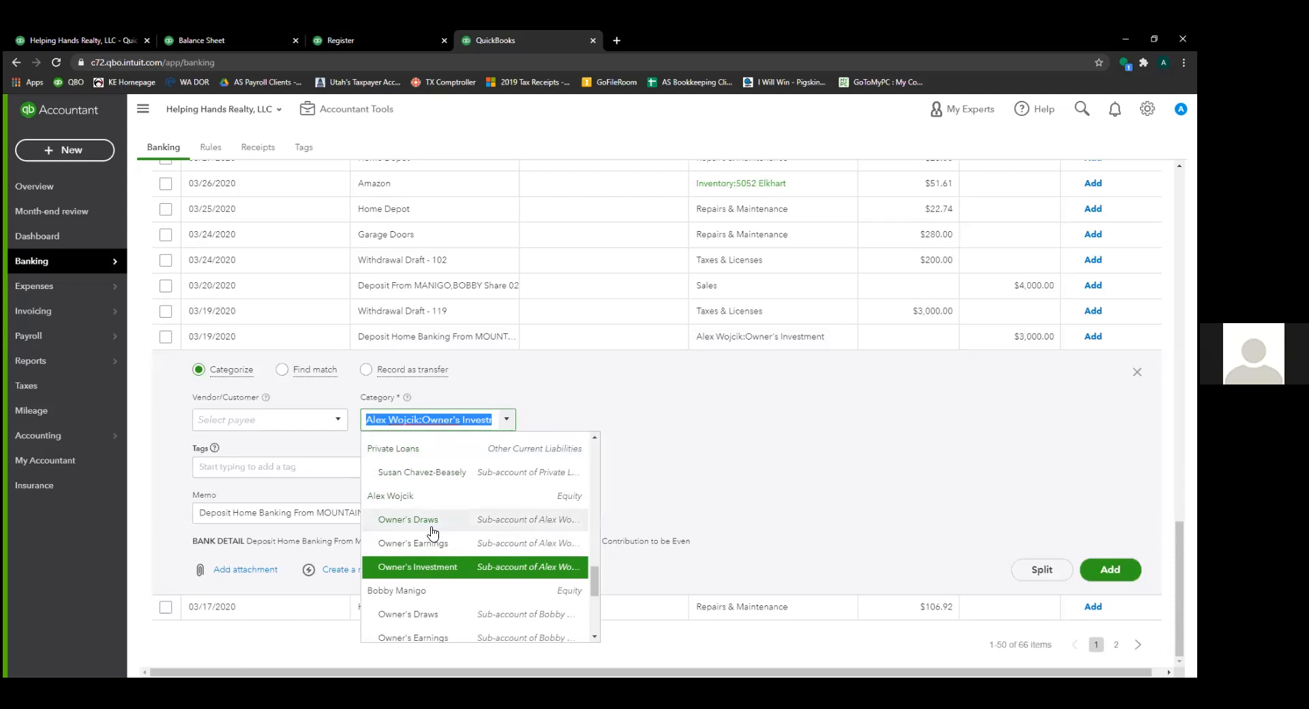
left_click(444, 572)
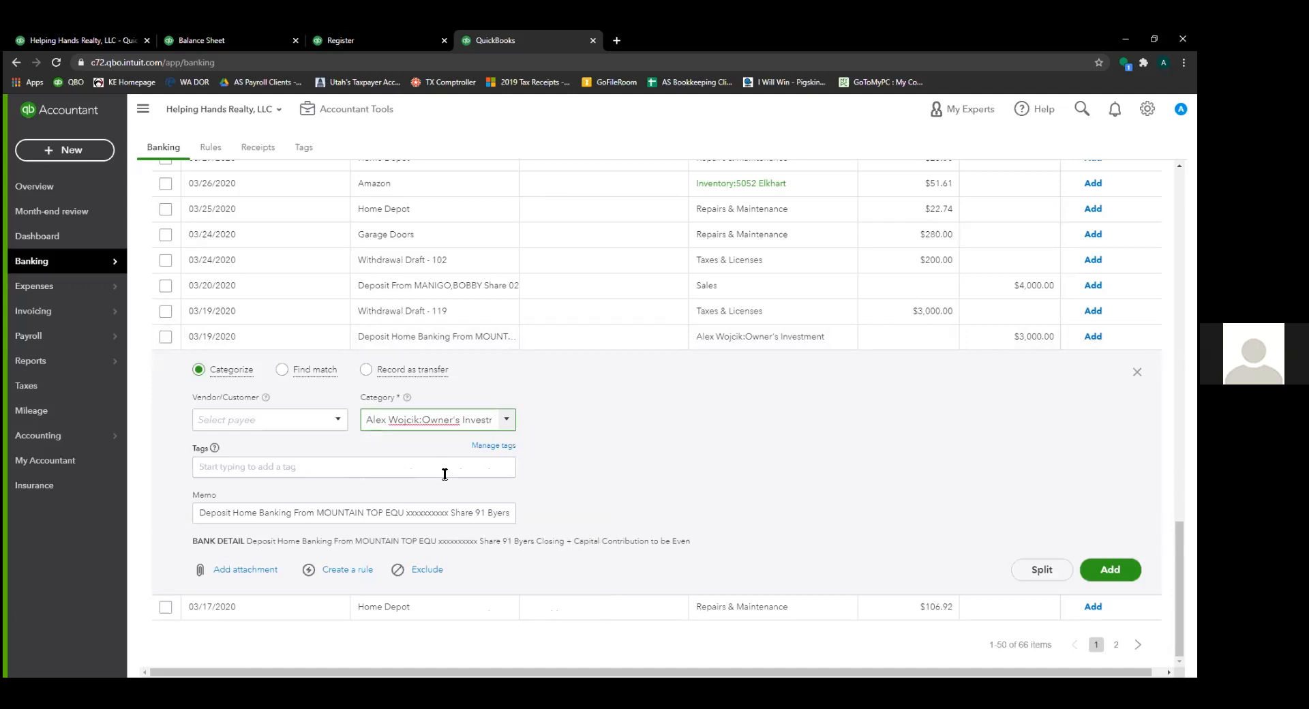
left_click(1110, 569)
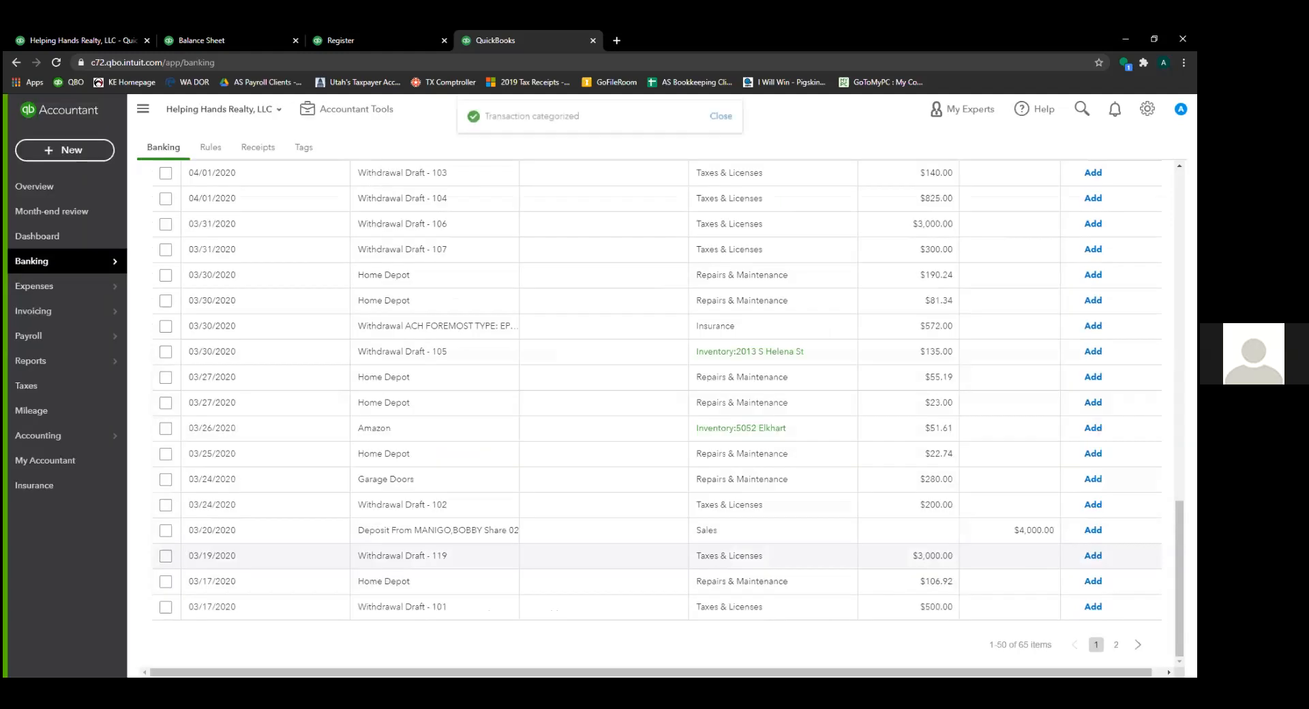
- Categorize the 03/20/2020 $4,000.00 deposit to the second owner's Owner's Investments account and add it
left_click(694, 533)
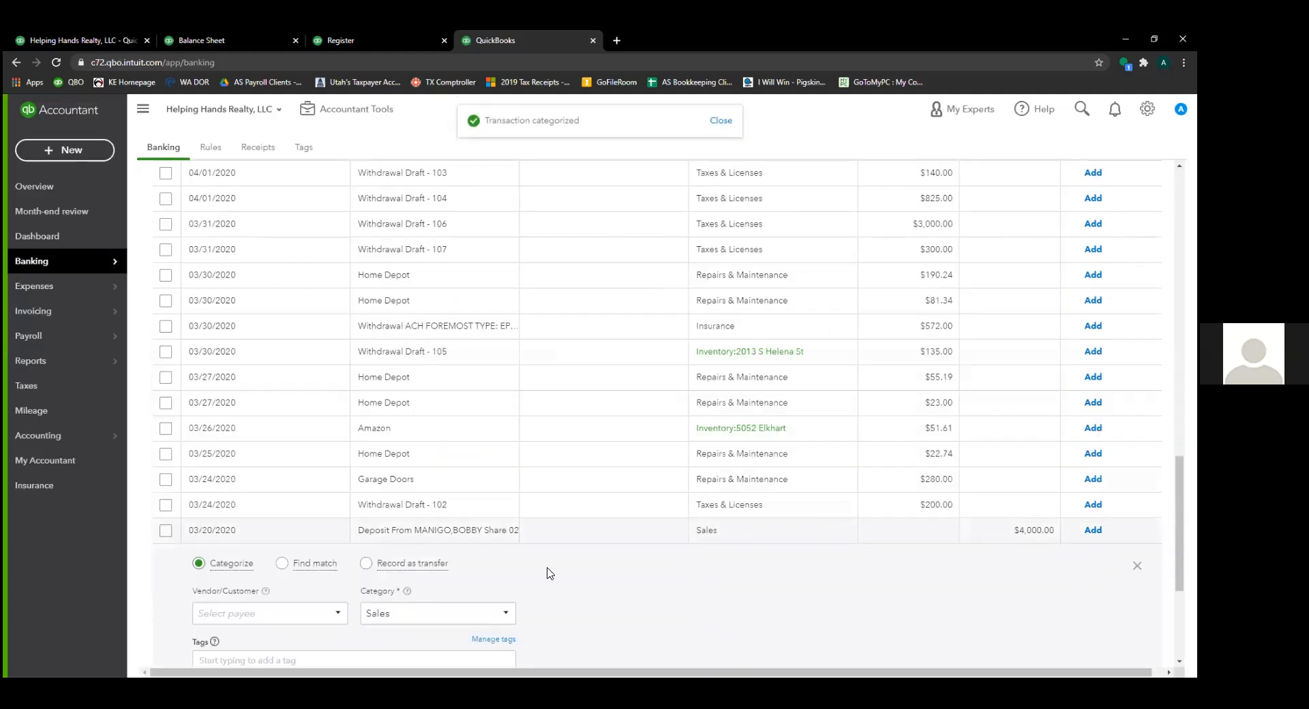
scroll(515, 533, "down", 4)
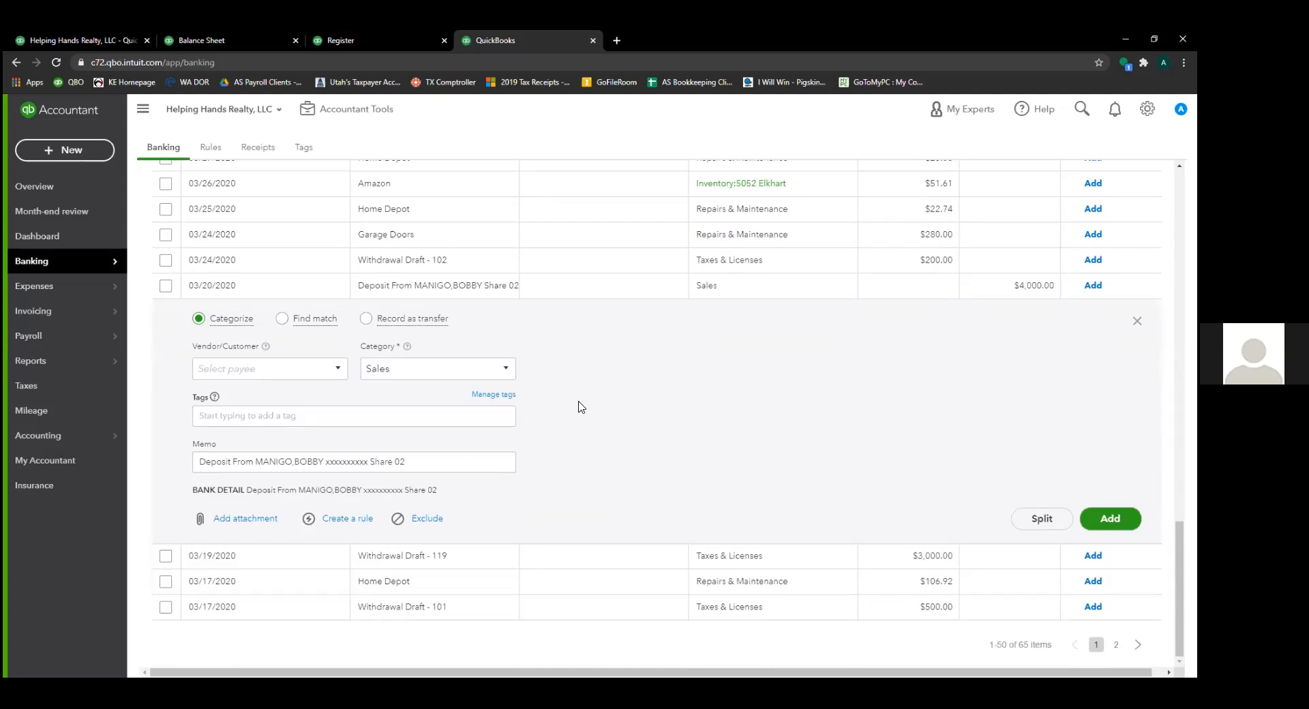
left_click(505, 368)
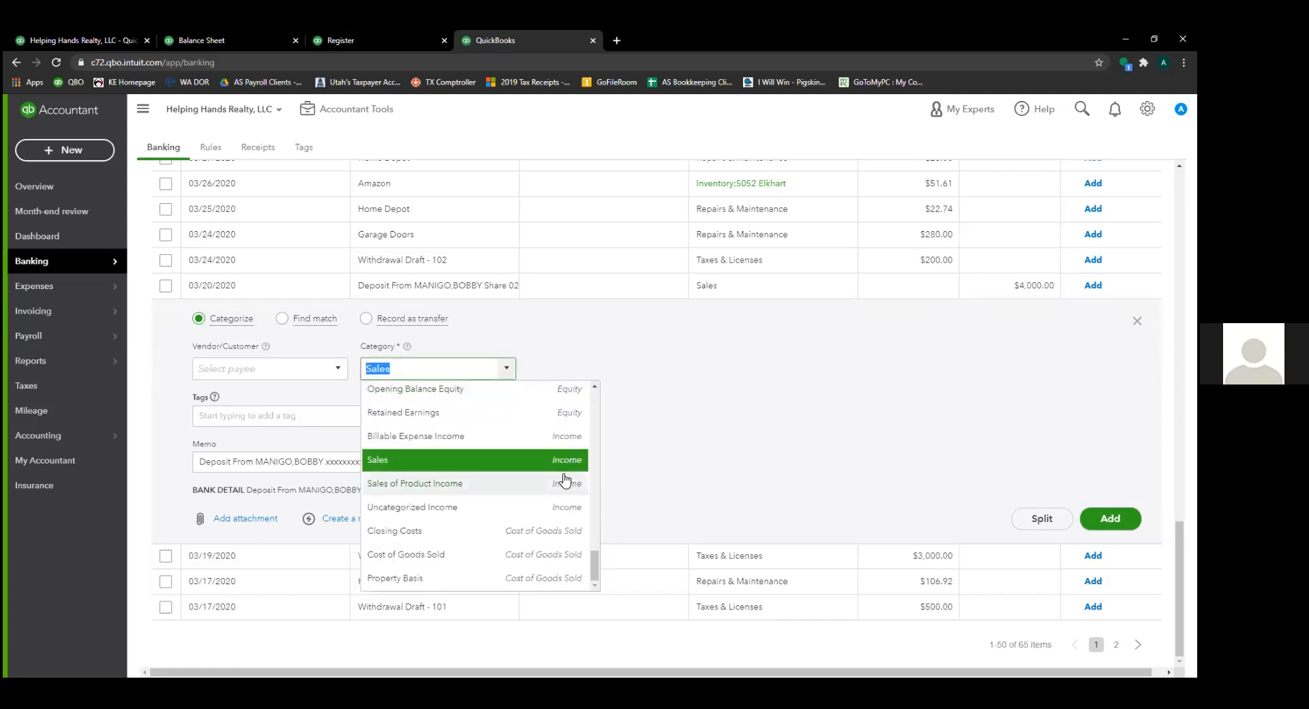
scroll(564, 483, "up", 2)
scroll(565, 483, "up", 2)
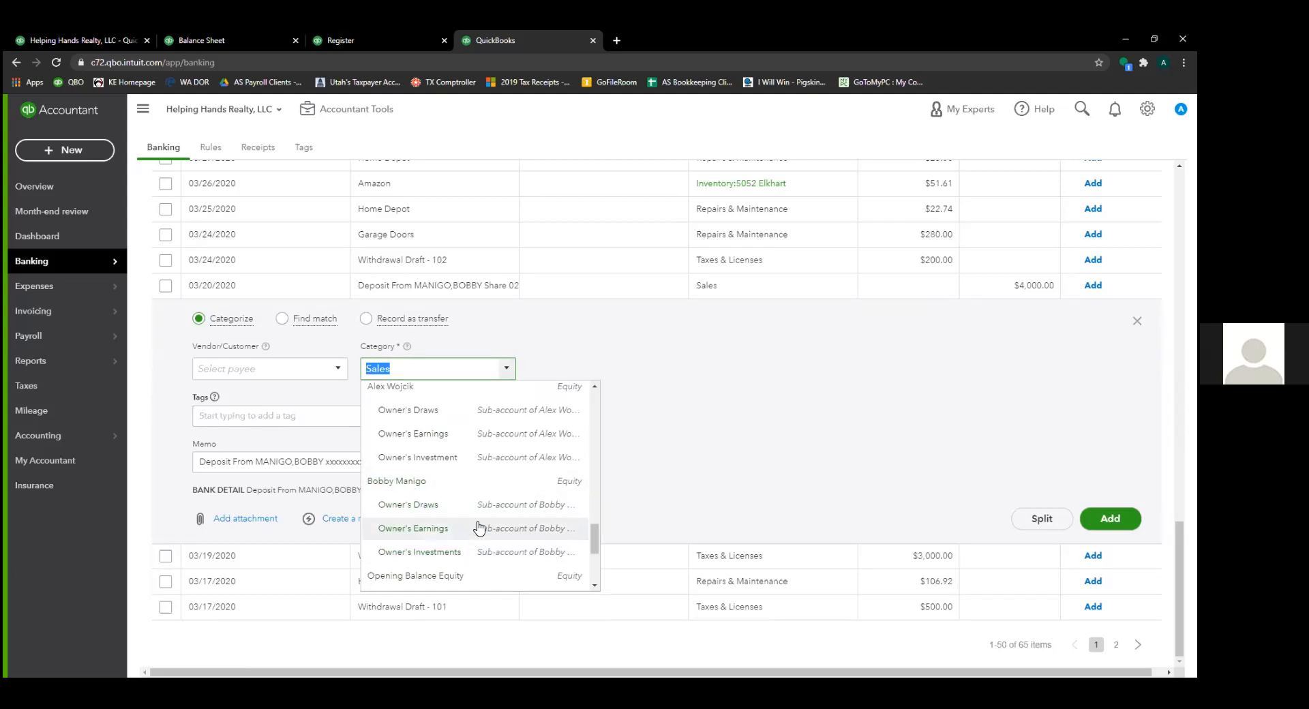
left_click(467, 556)
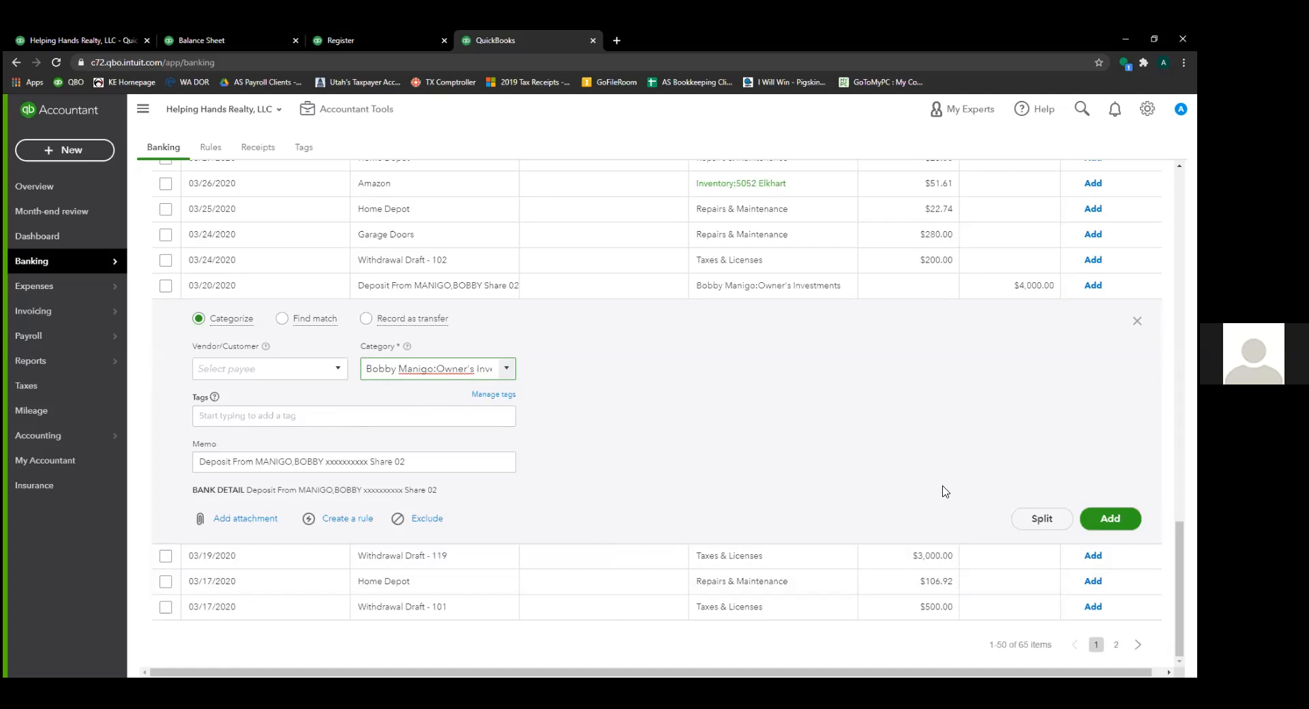
left_click(506, 372)
scroll(454, 512, "up", 3)
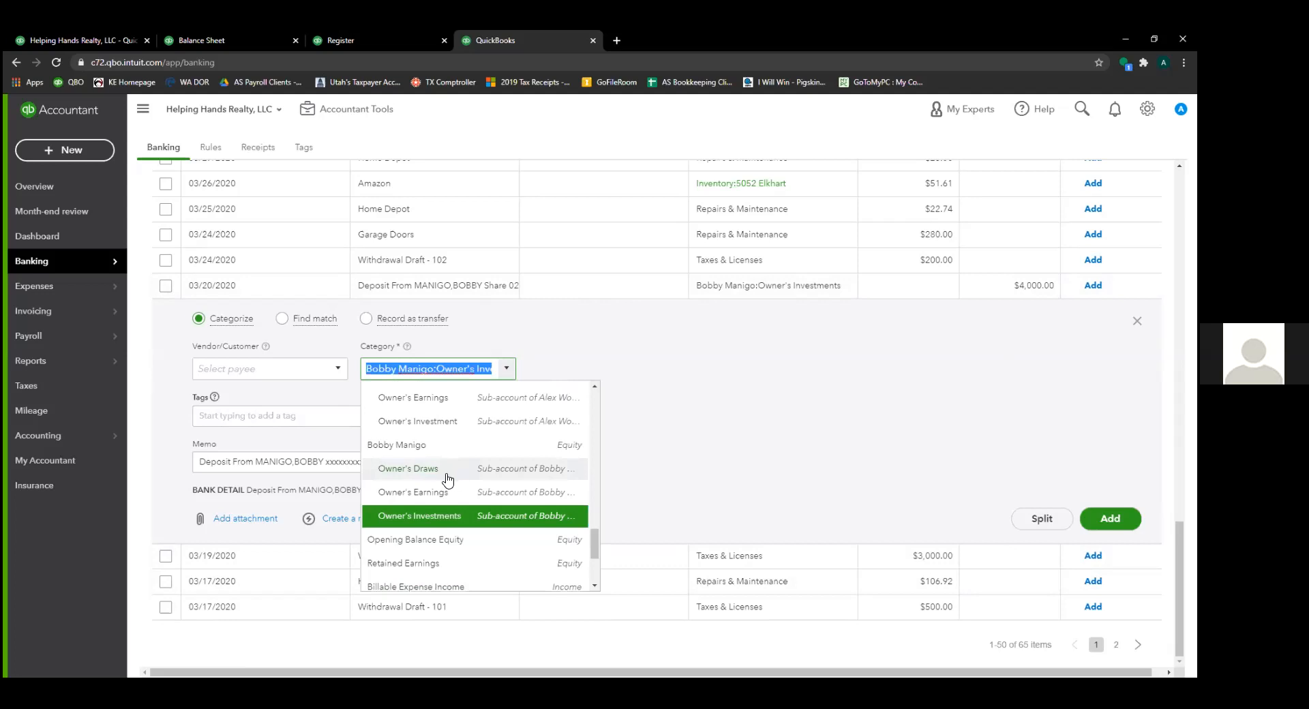
left_click(456, 517)
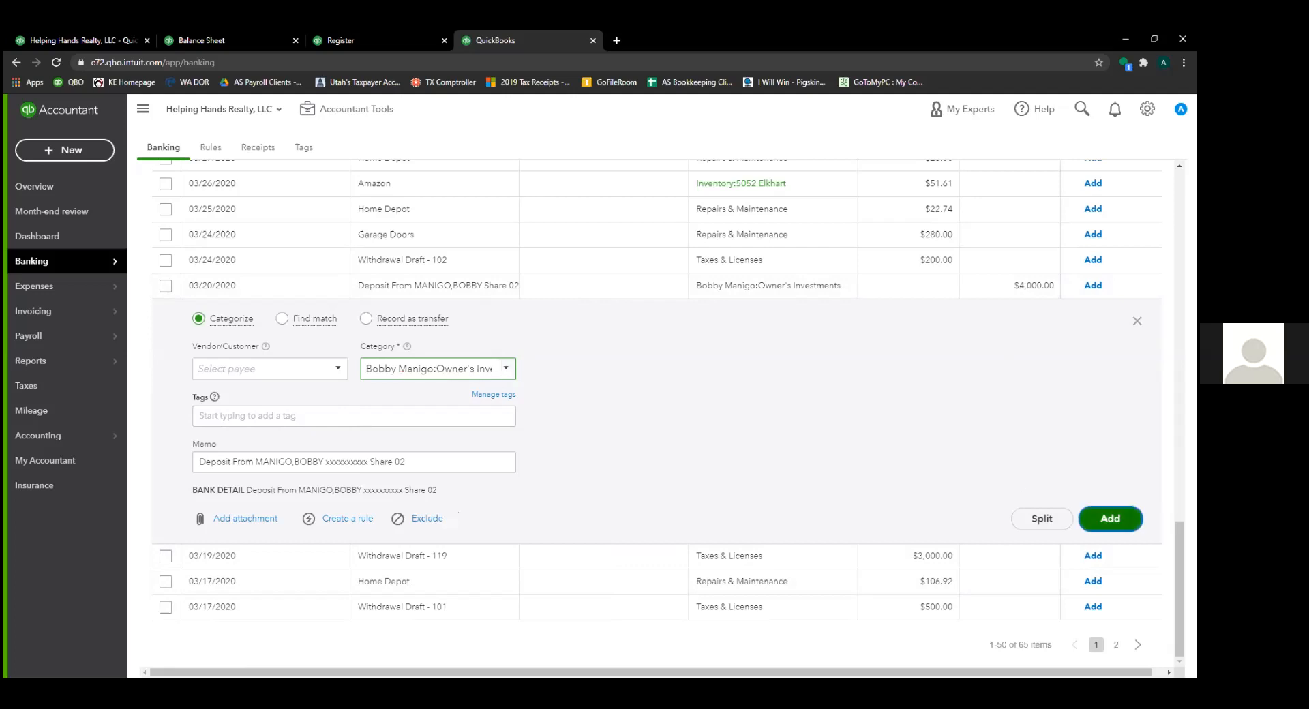
left_click(1110, 519)
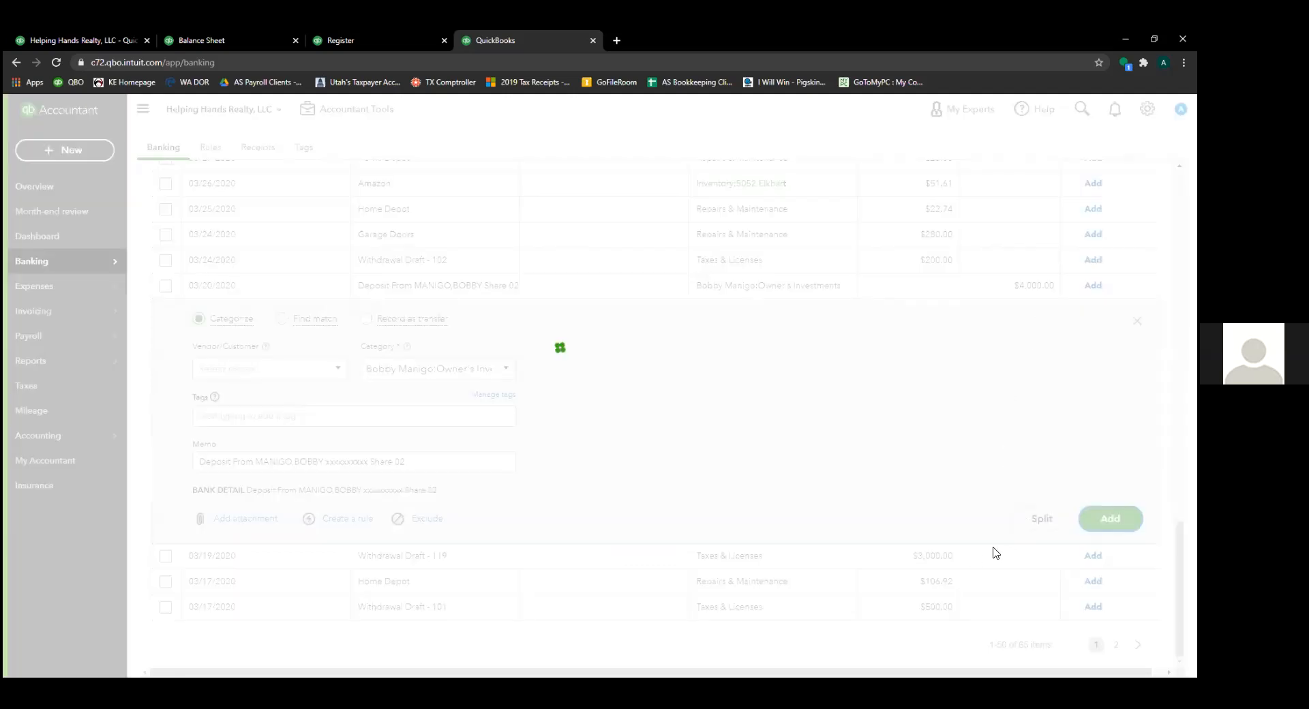
scroll(861, 419, "up", 5)
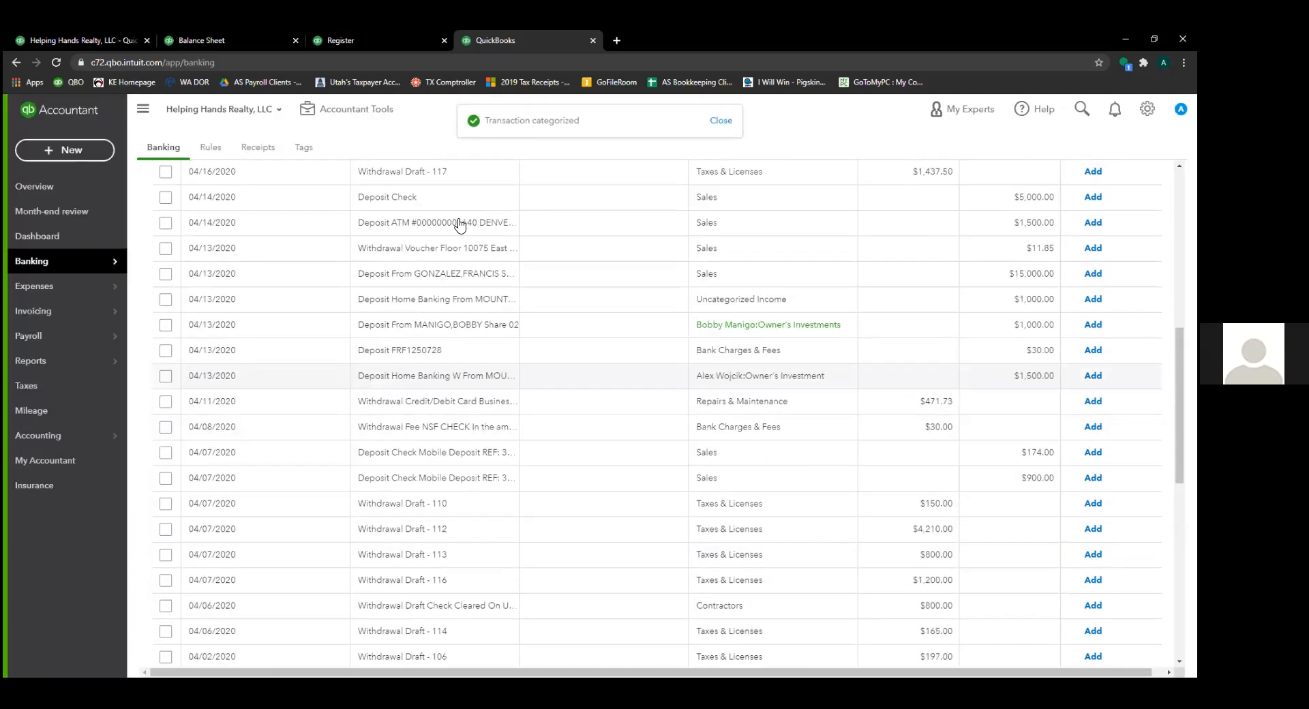
scroll(460, 225, "up", 5)
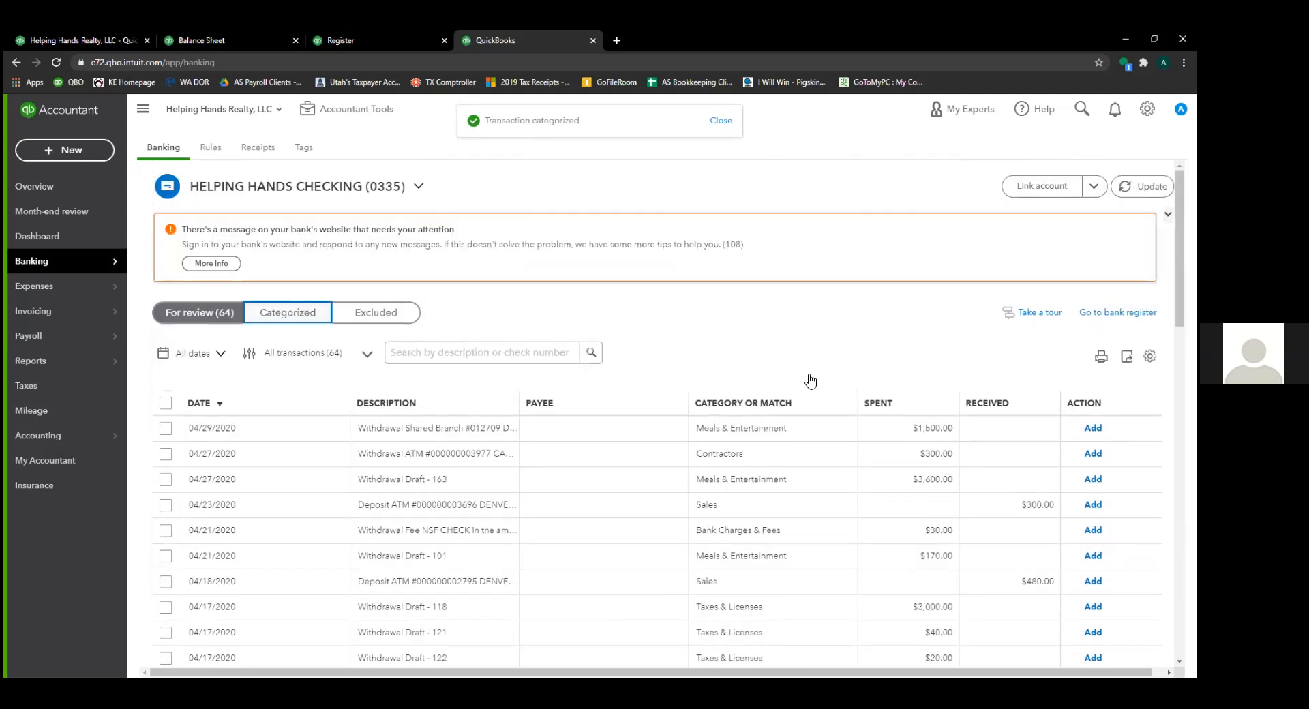
scroll(634, 512, "down", 4)
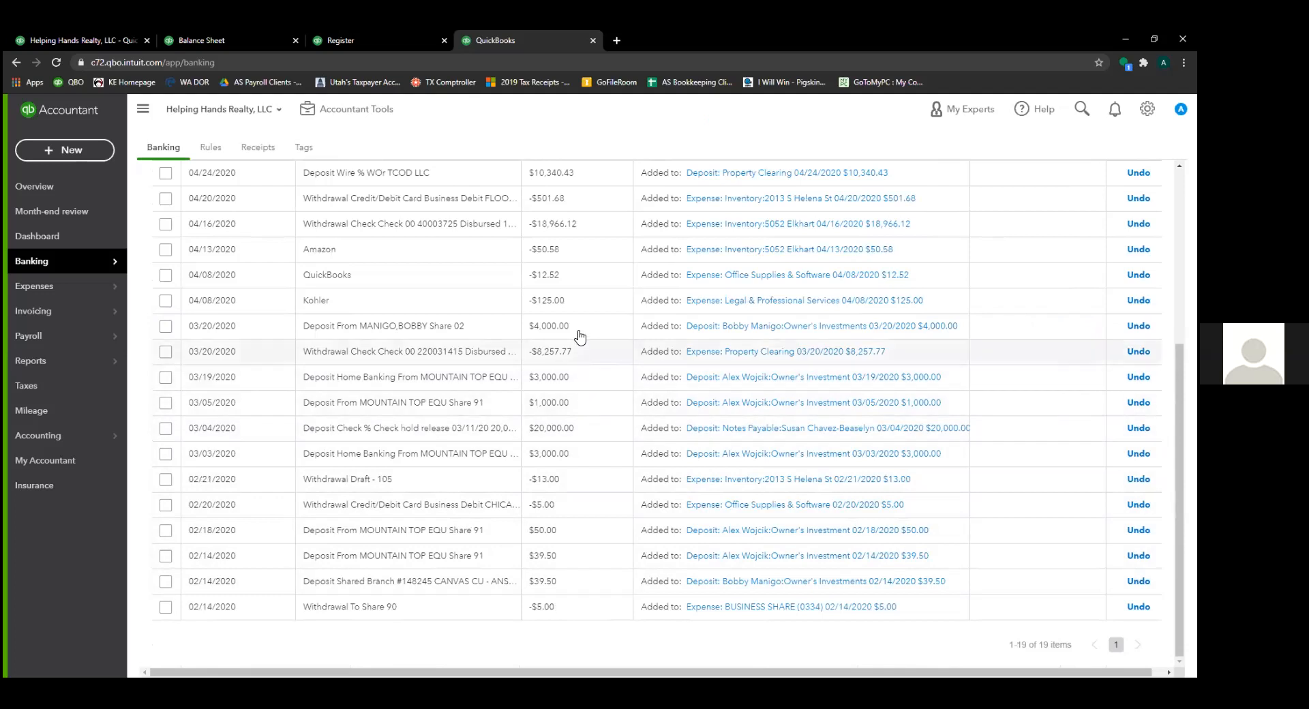
scroll(577, 341, "up", 4)
left_click(193, 313)
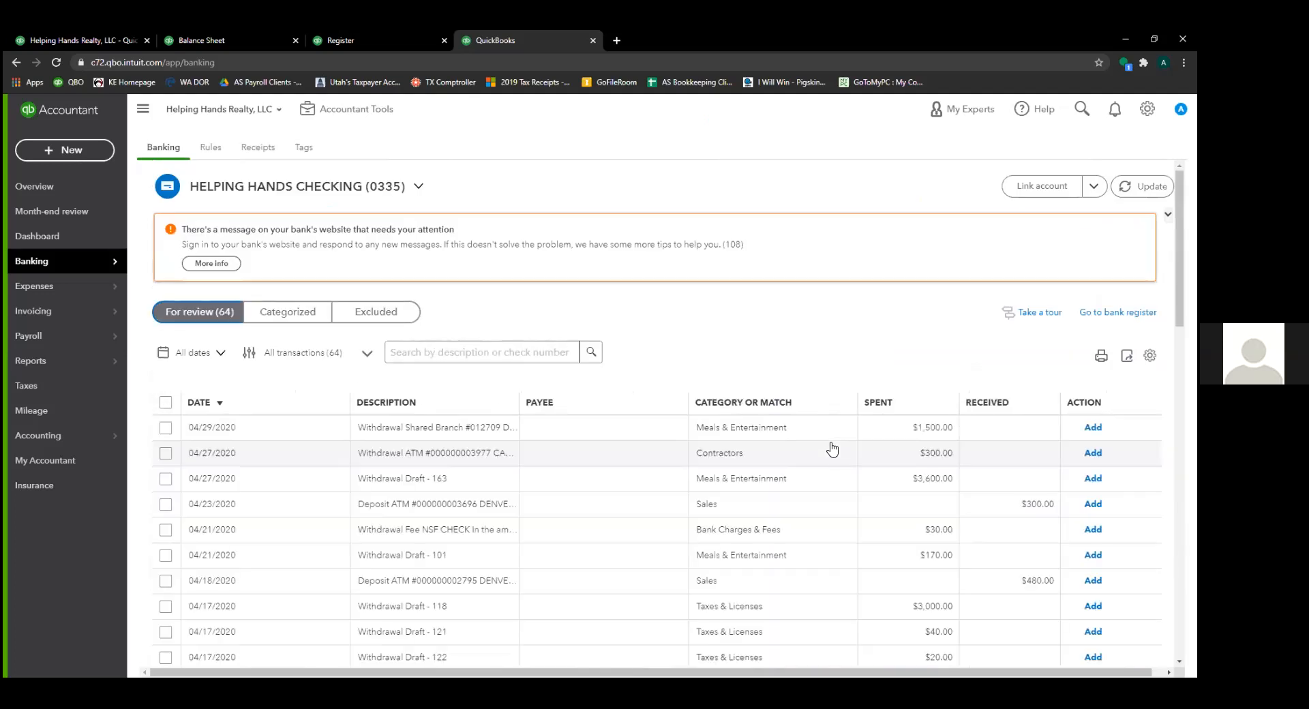
scroll(832, 448, "down", 10)
scroll(924, 511, "up", 4)
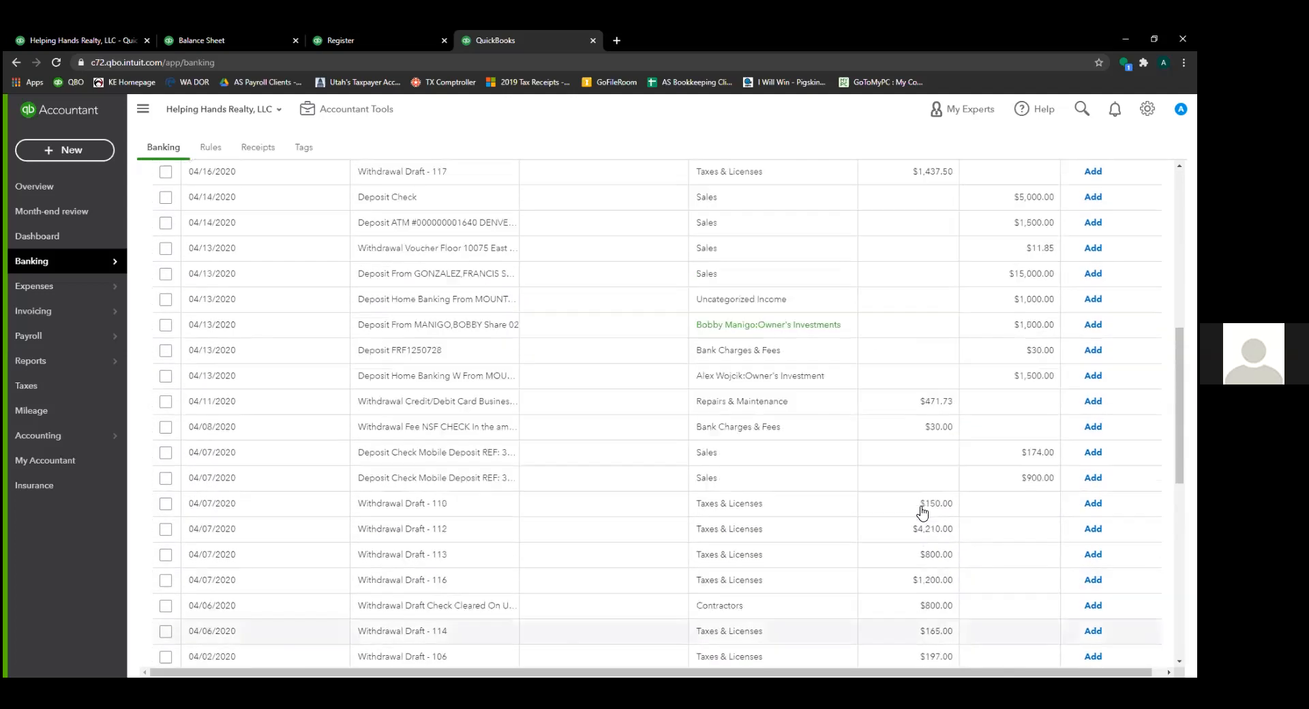
- On the 04/13 $15,000 deposit, start a new category account named after the lender
scroll(928, 497, "up", 1)
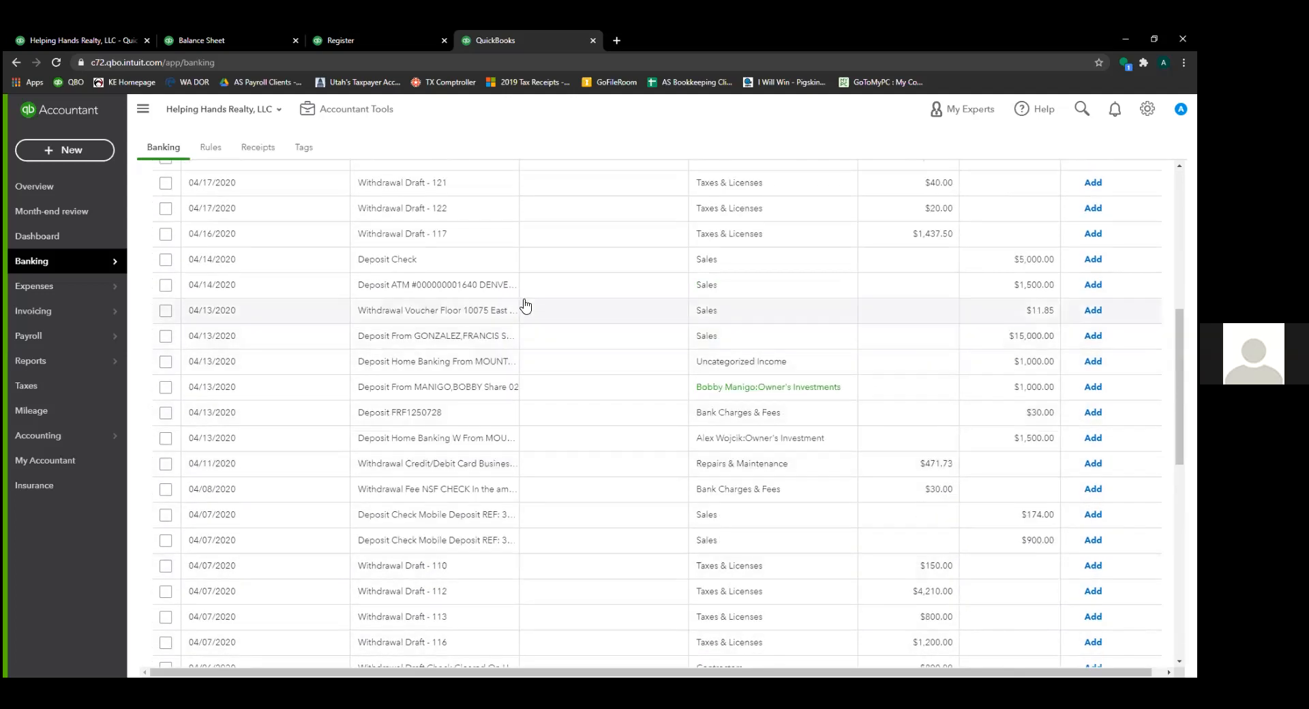
left_click(573, 347)
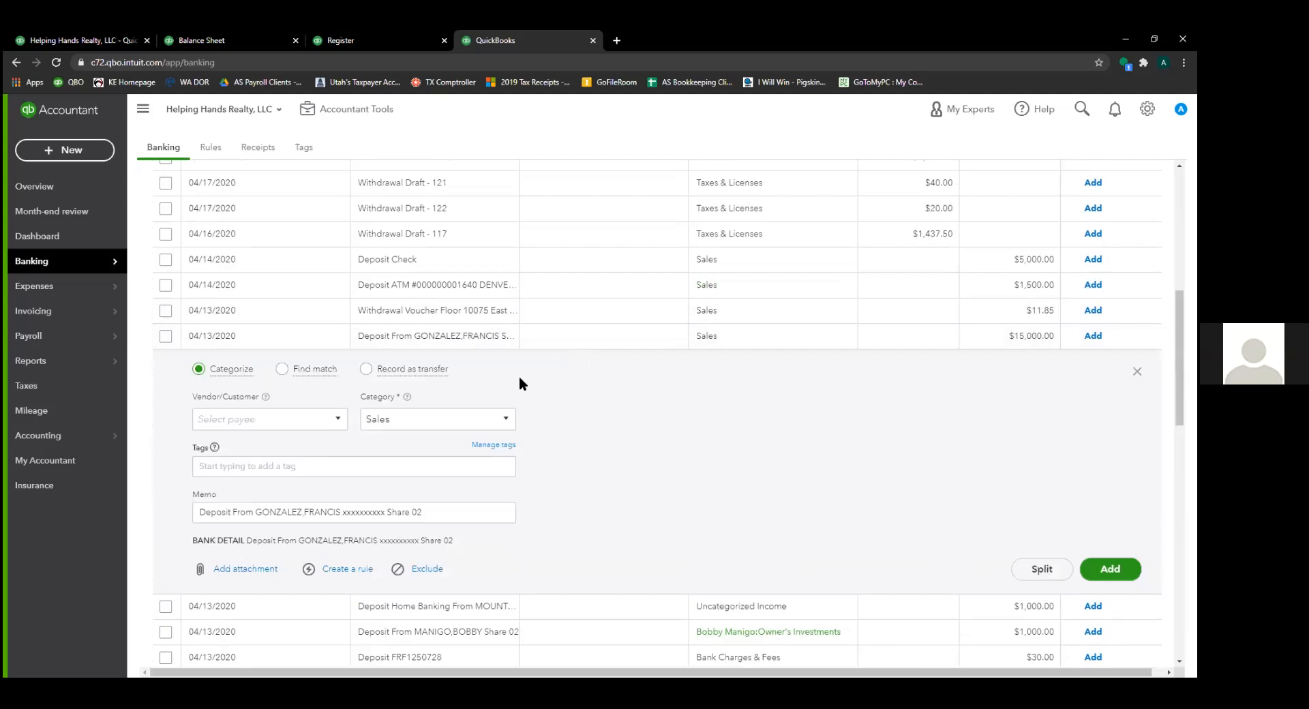
left_click(505, 422)
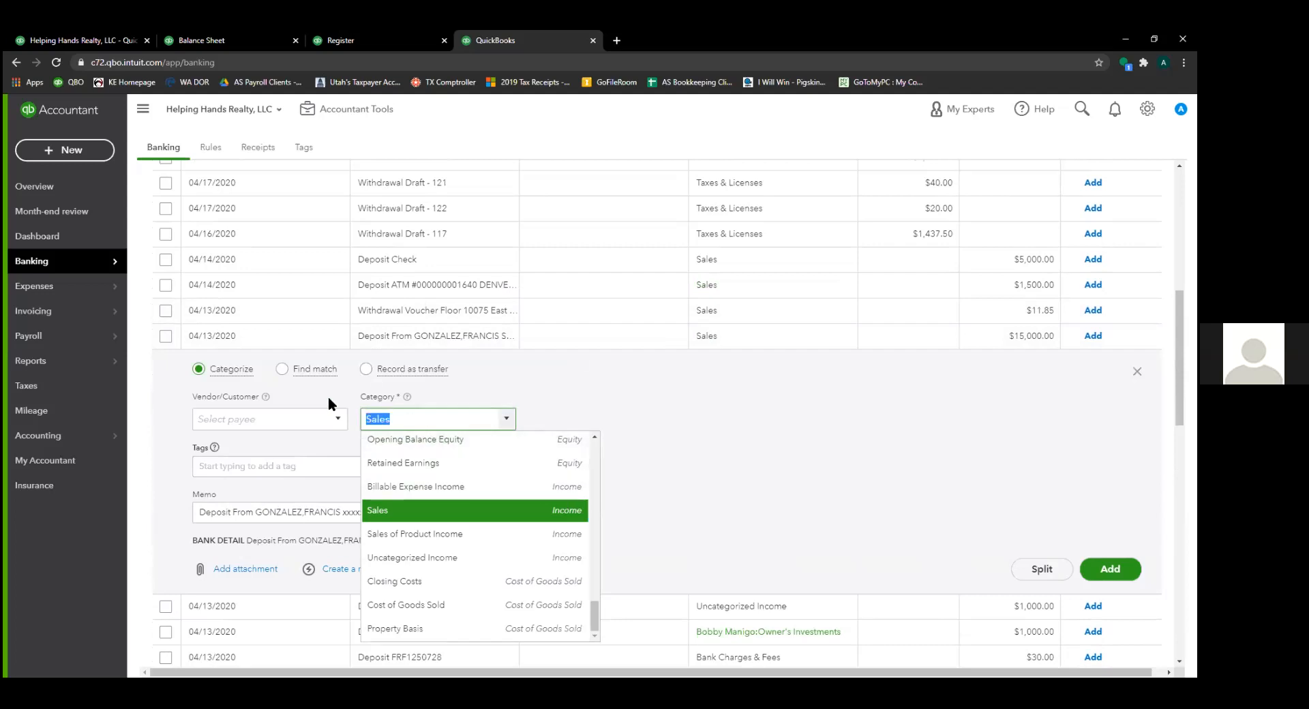
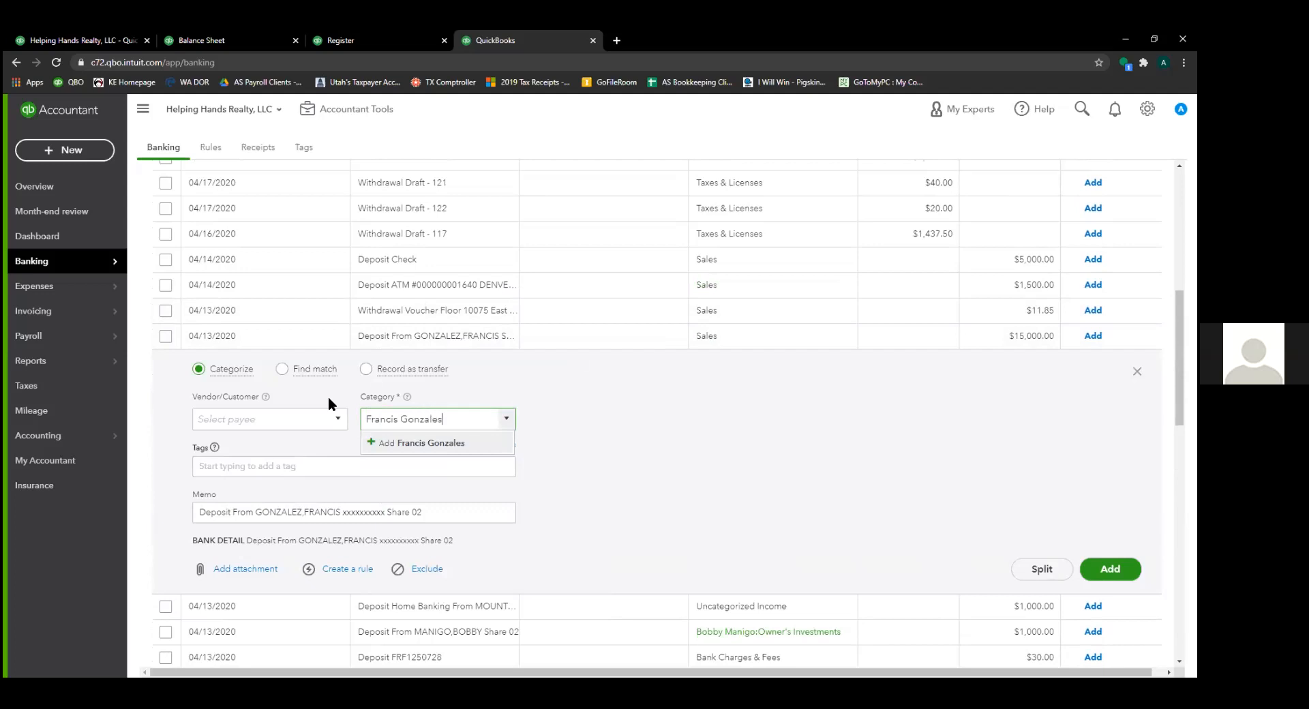
key("Return")
- Make the lender account an Other Current Liabilities sub-account of Notes Payable and add the deposit
left_click(529, 245)
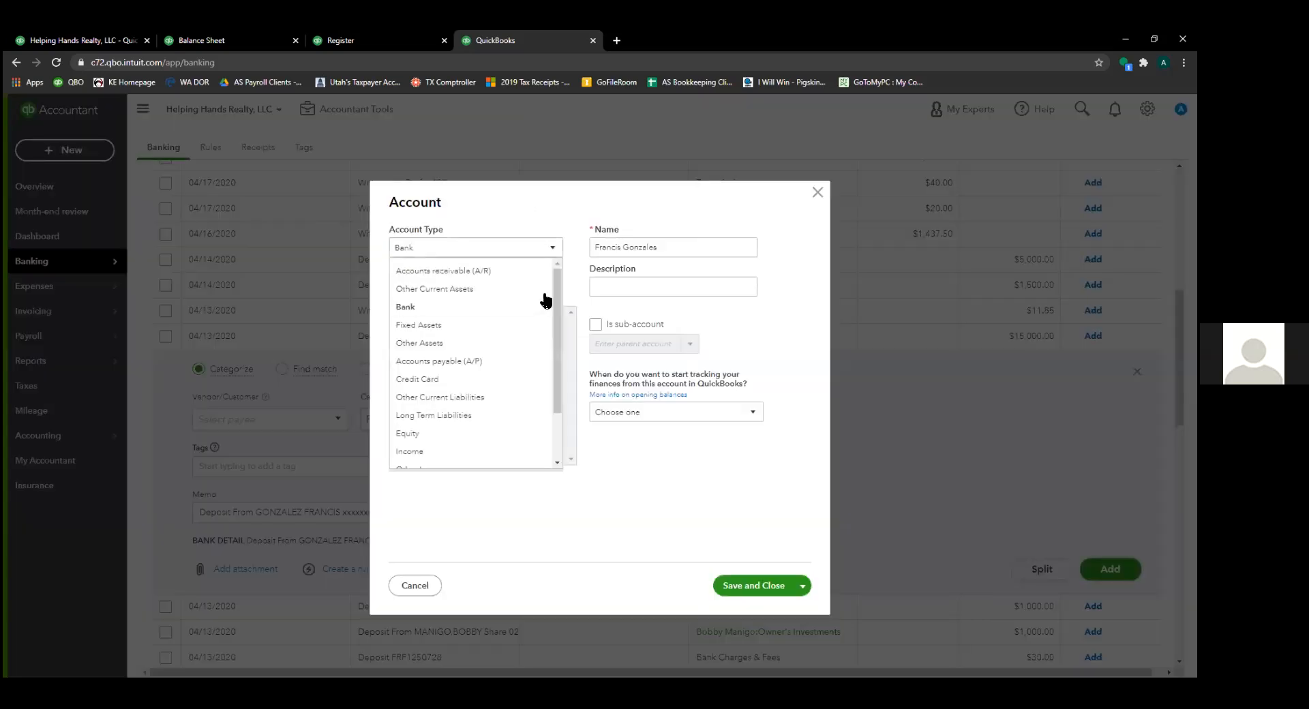
left_click(508, 398)
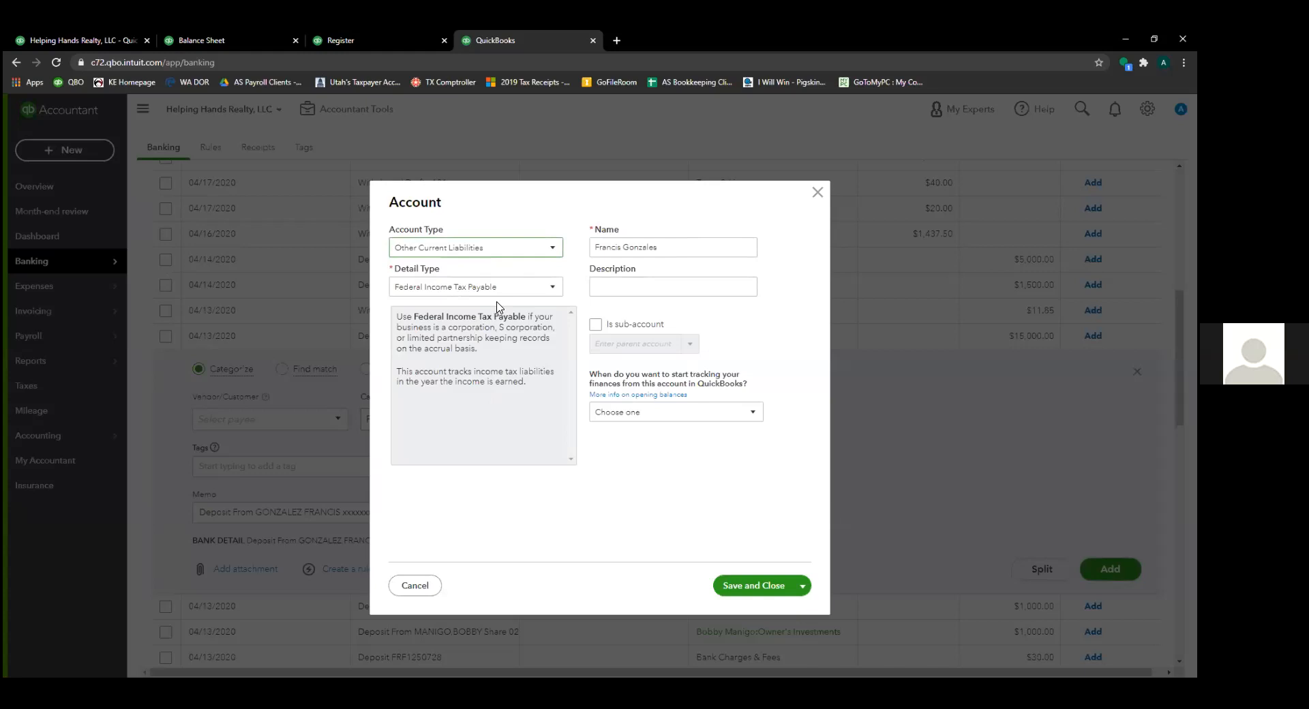
left_click(509, 292)
left_click(505, 382)
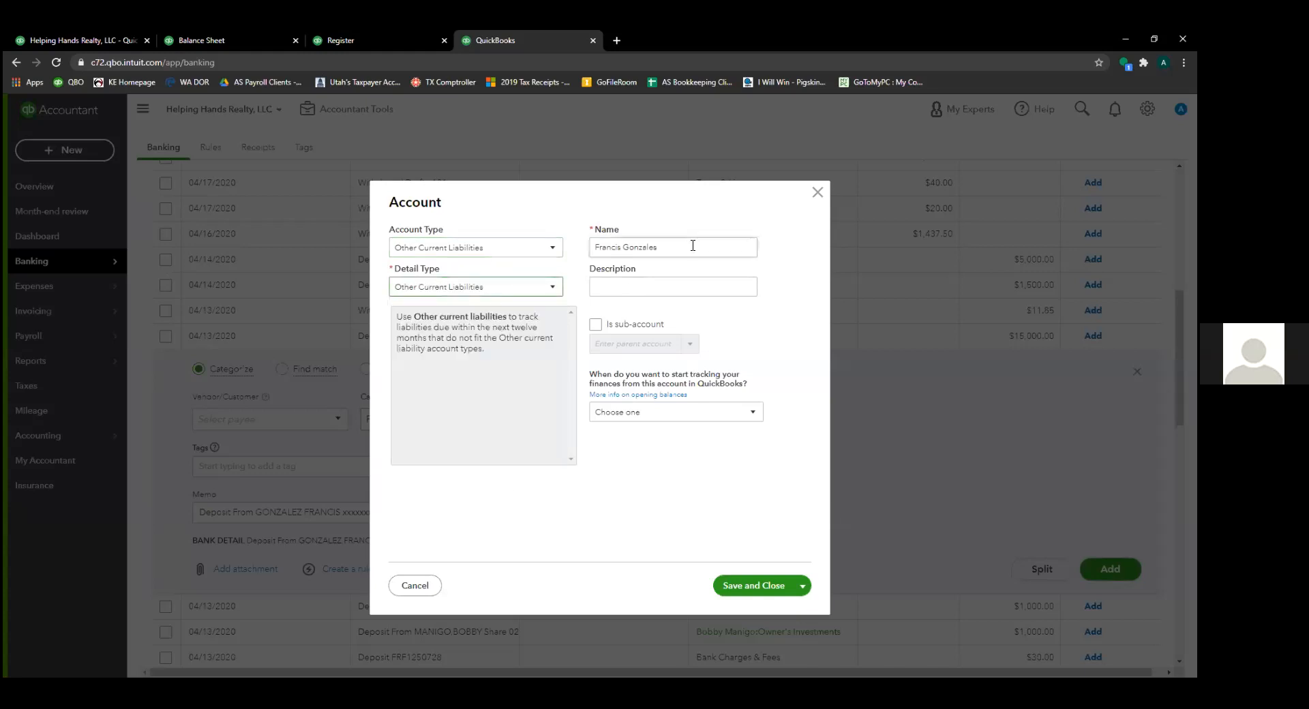
left_click(595, 324)
left_click(617, 344)
type("not")
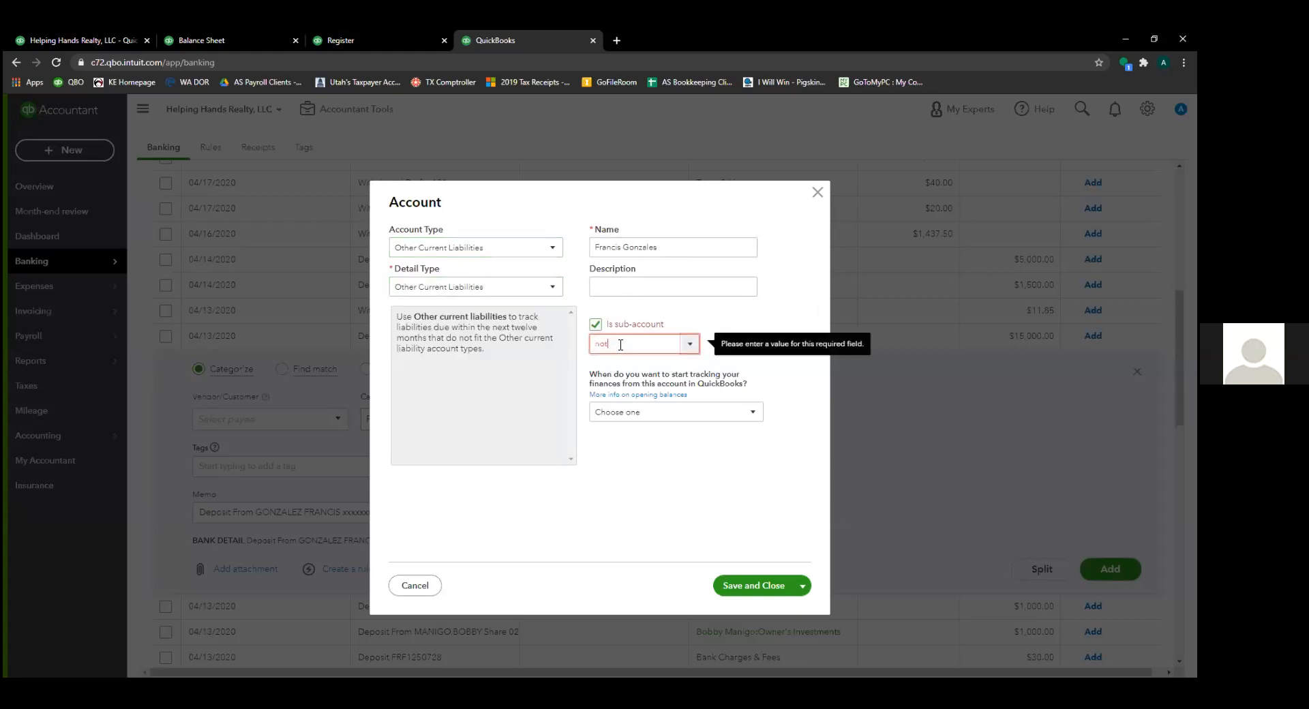
type("es Payable")
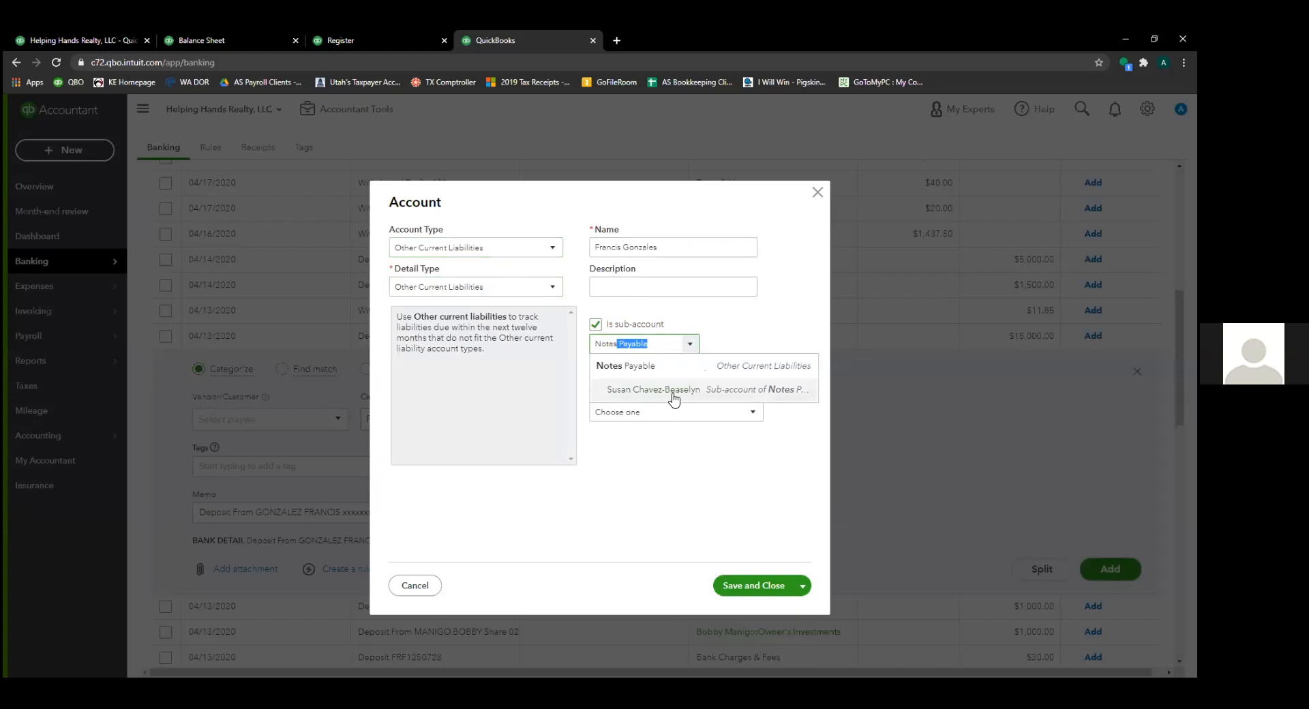
left_click(641, 366)
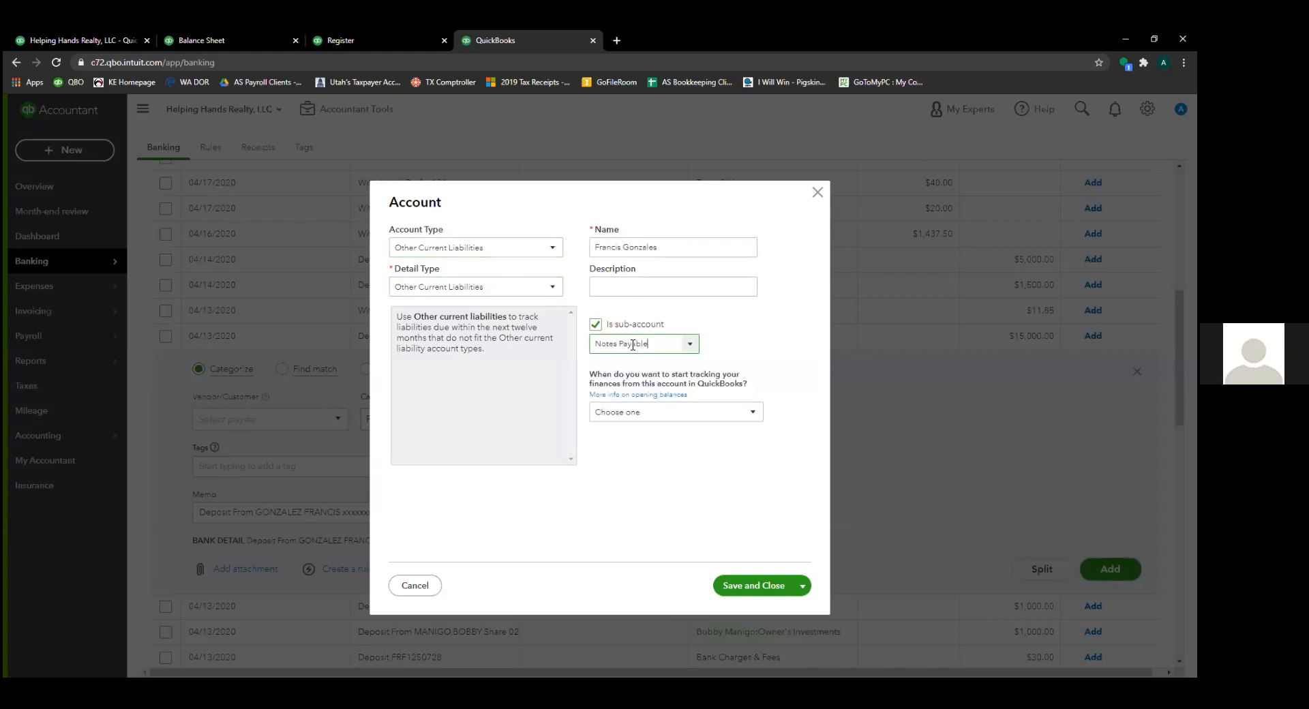
left_click(765, 587)
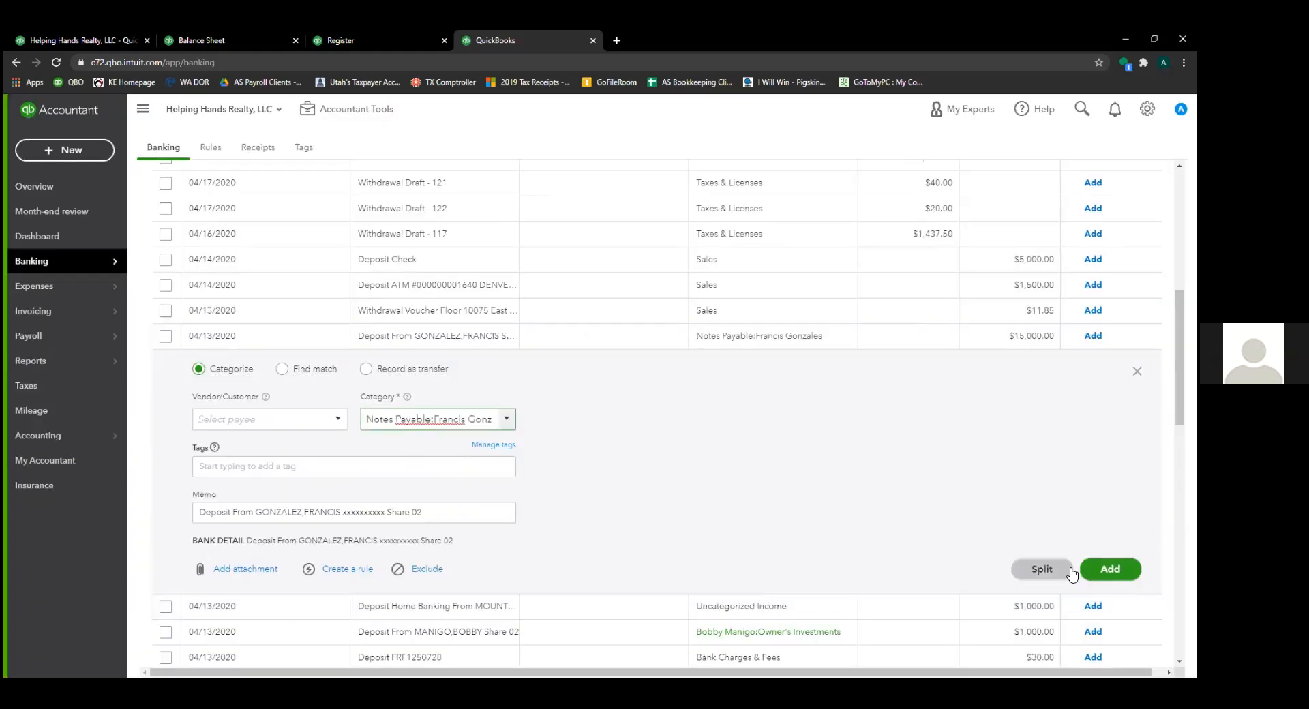
left_click(1110, 569)
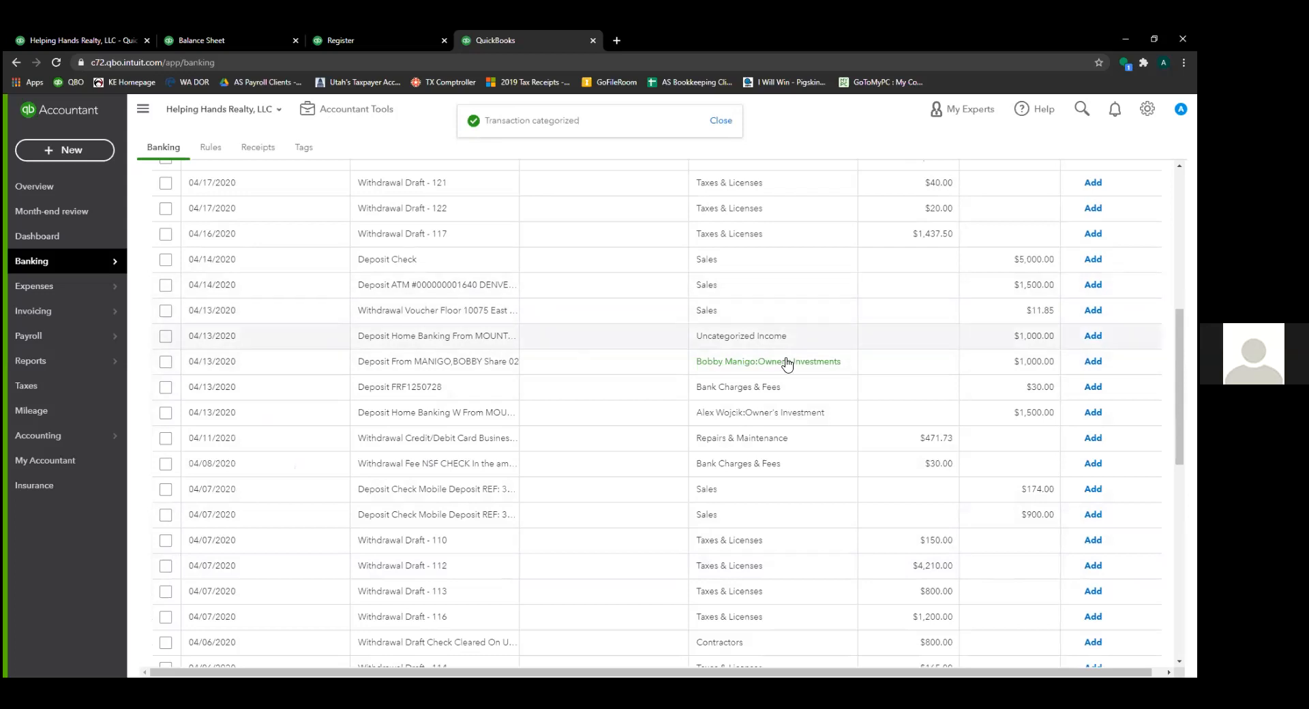
left_click(476, 259)
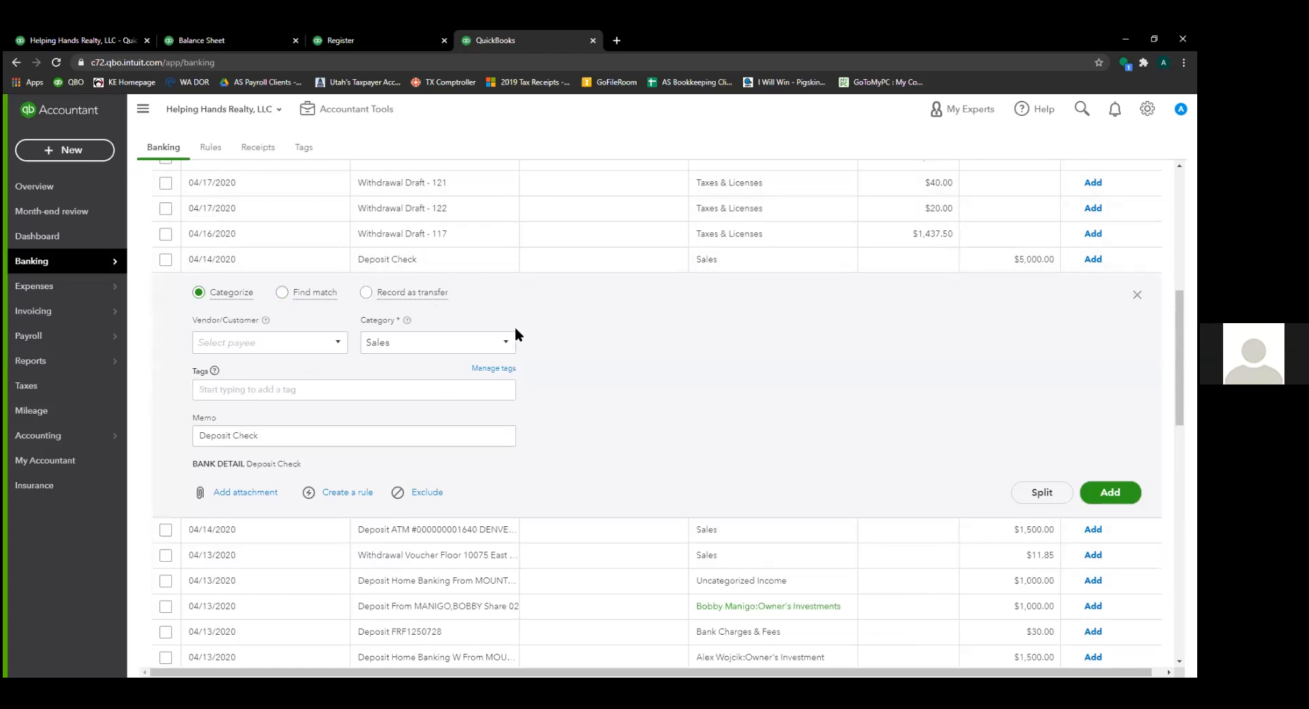
- Start a new category account for the $5,000 Deposit Check, using the second lender's correctly spelled name
left_click(505, 343)
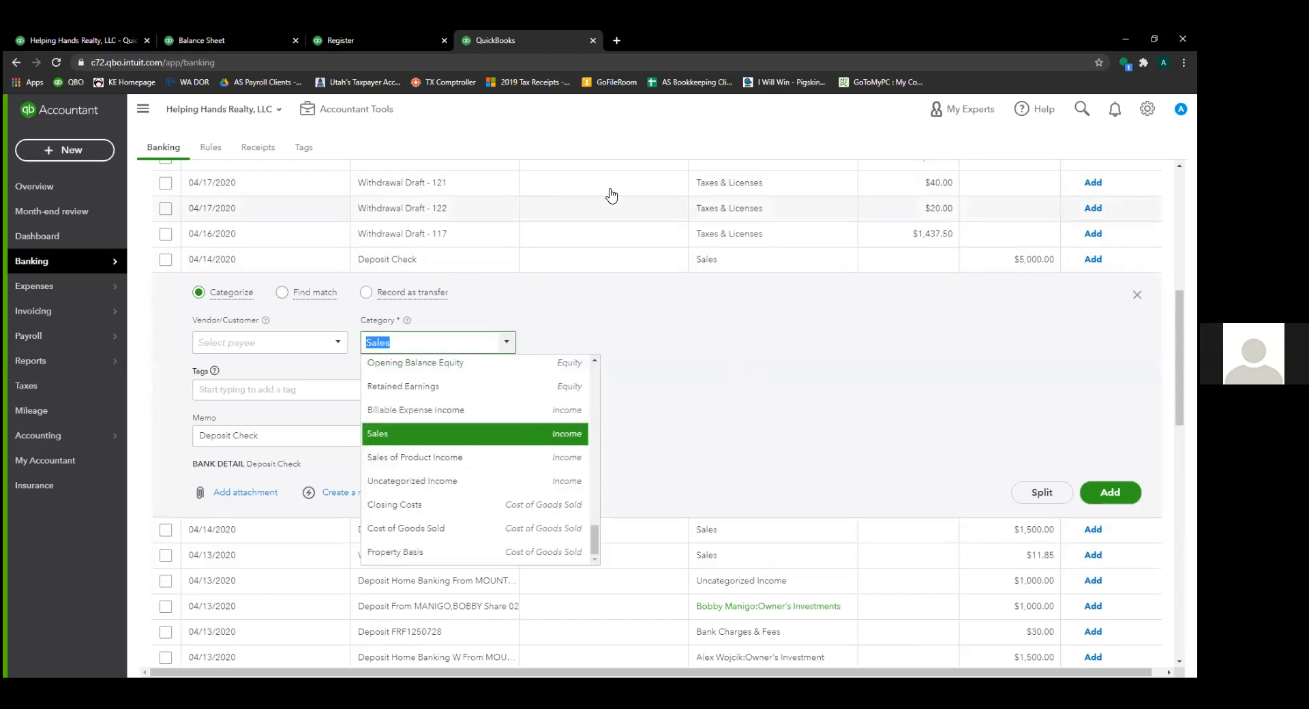
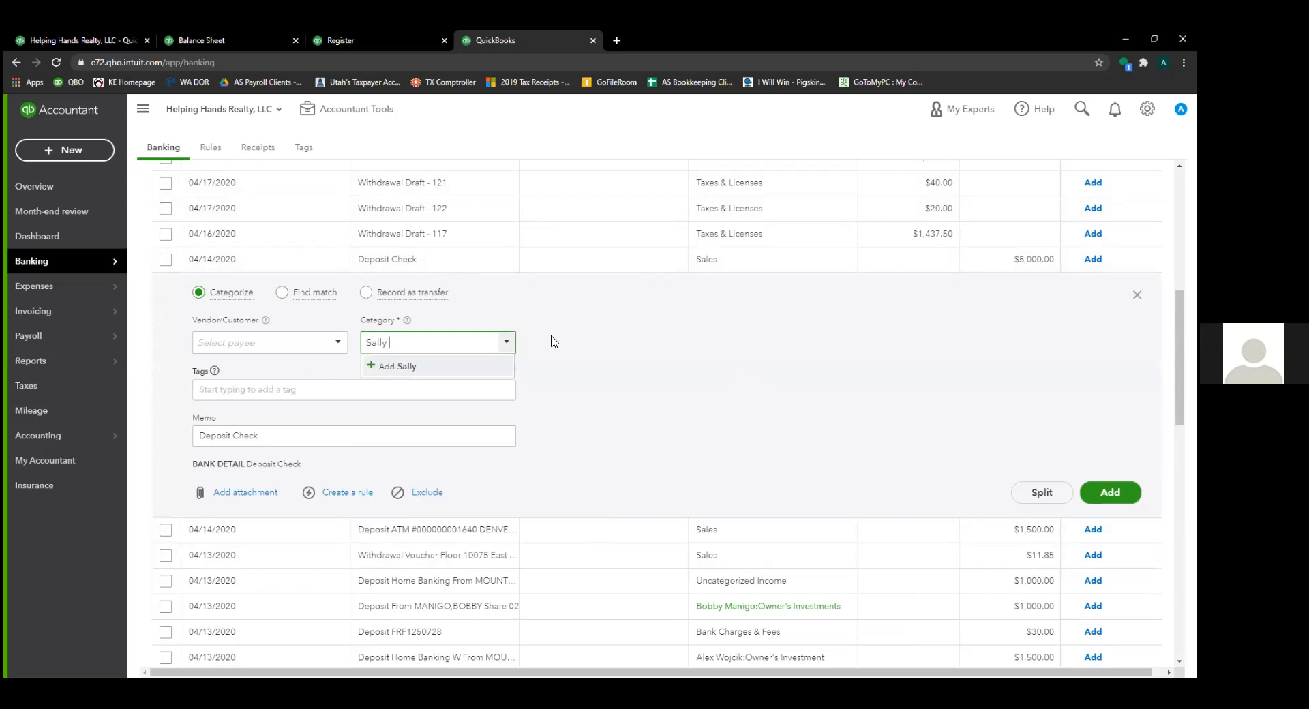
key("ctrl+shift+Left")
type("Wojcik")
left_click(450, 373)
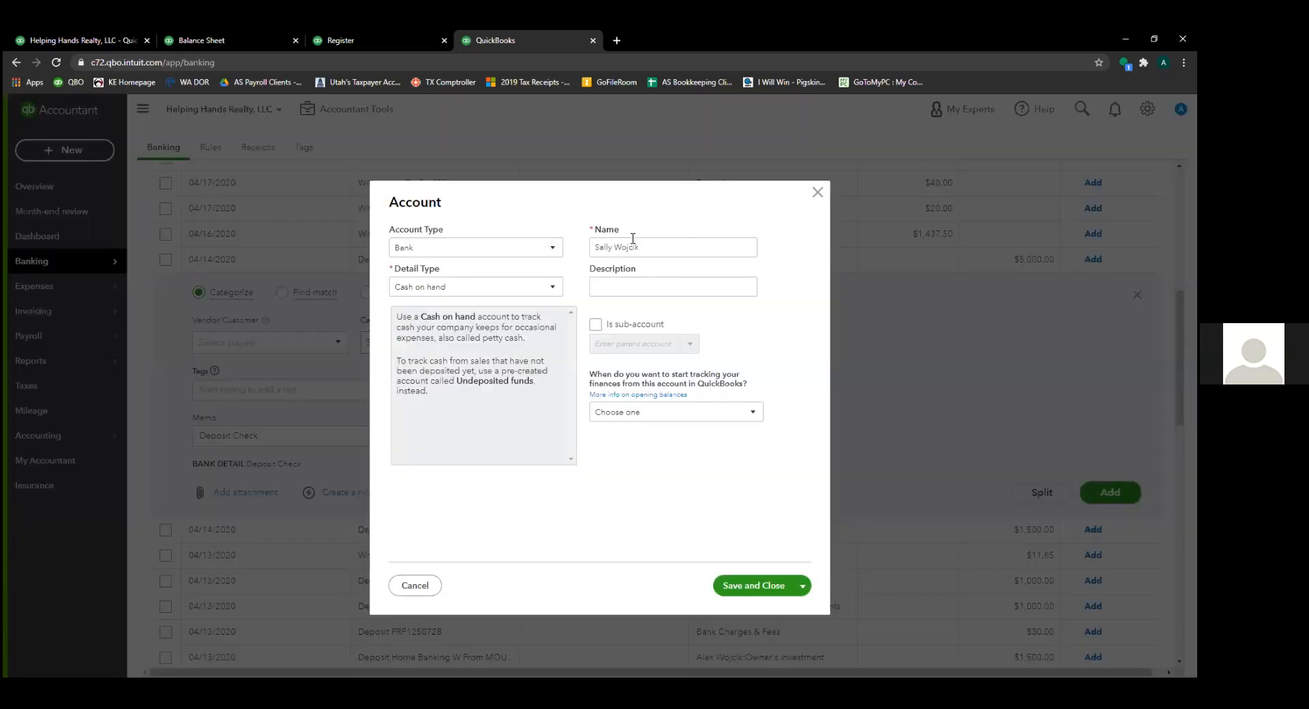
- Save it as an Other Current Liabilities sub-account of Notes Payable and add the deposit
left_click(508, 251)
left_click(488, 395)
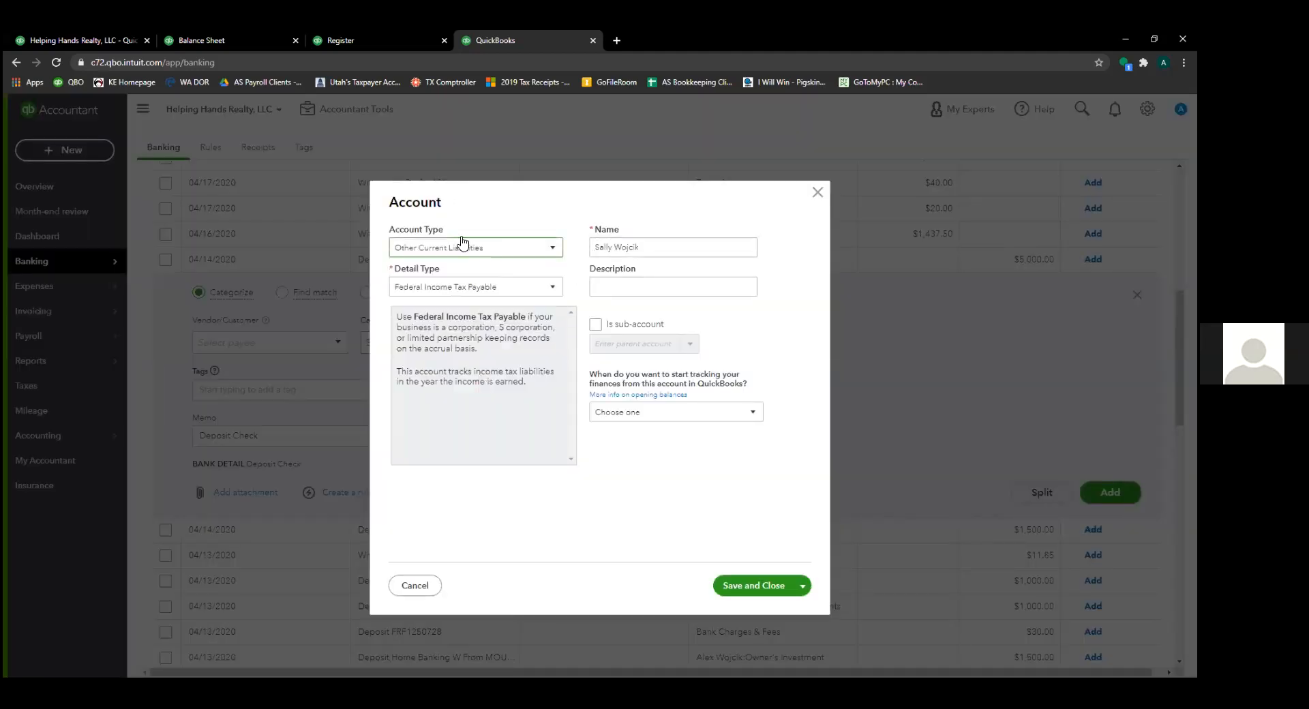
left_click(481, 294)
left_click(480, 388)
left_click(596, 325)
left_click(614, 344)
type("note")
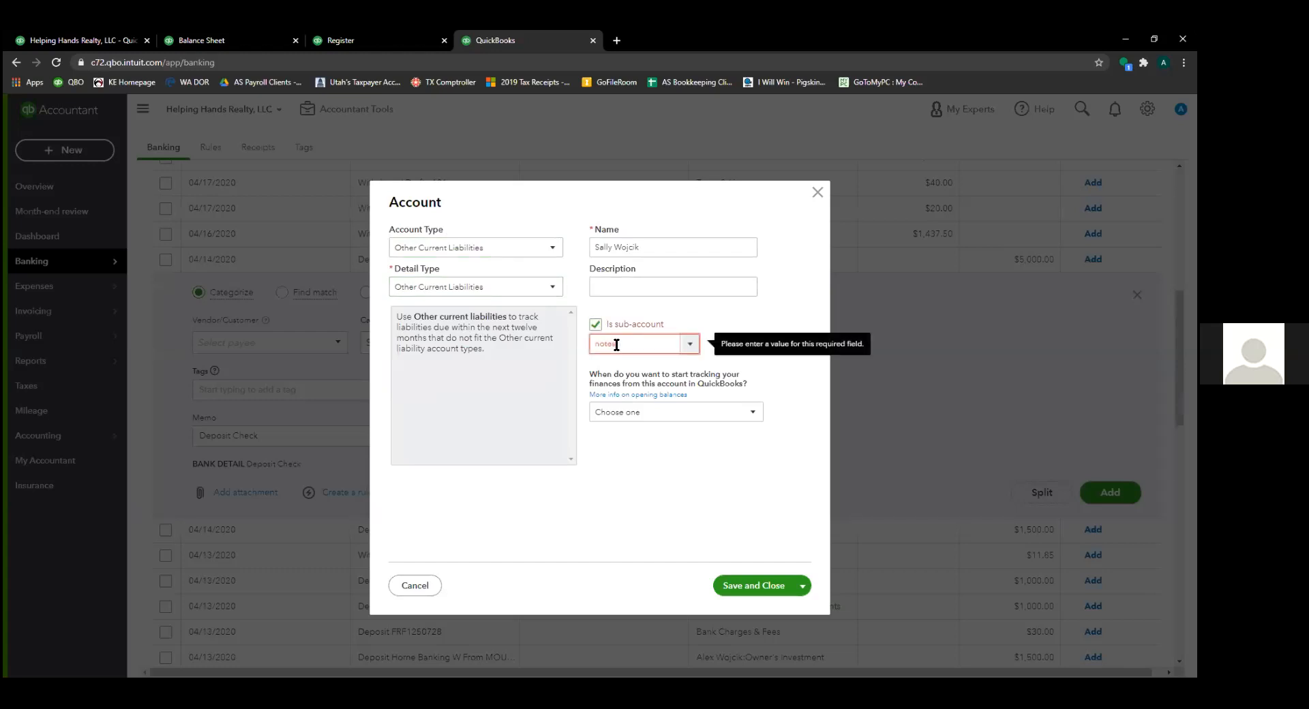
type("s Payable")
left_click(658, 369)
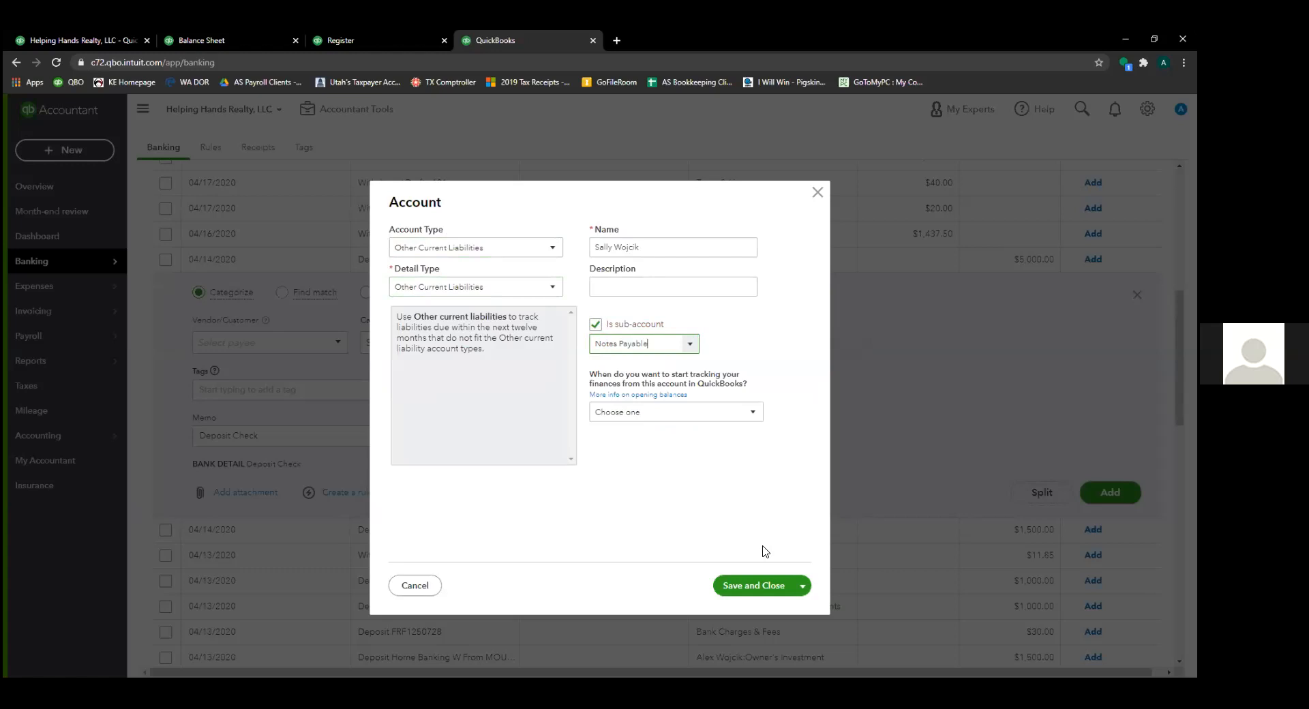
left_click(748, 586)
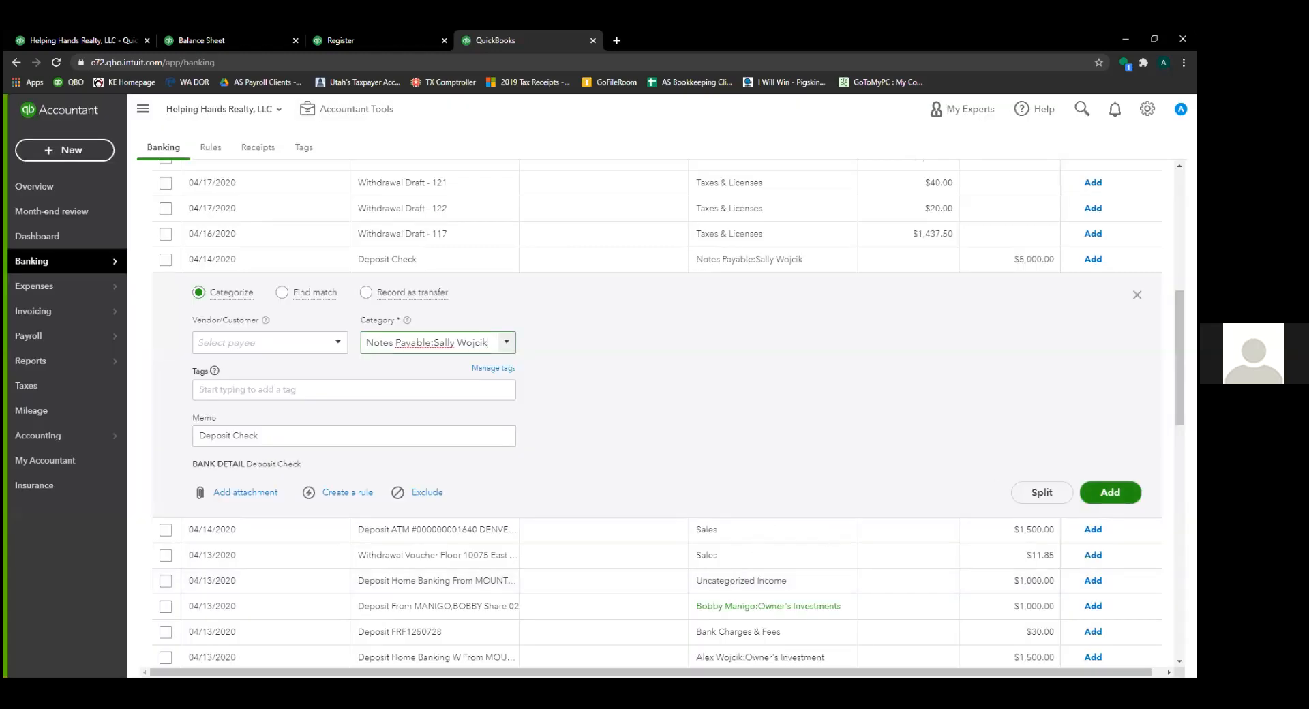
left_click(1110, 492)
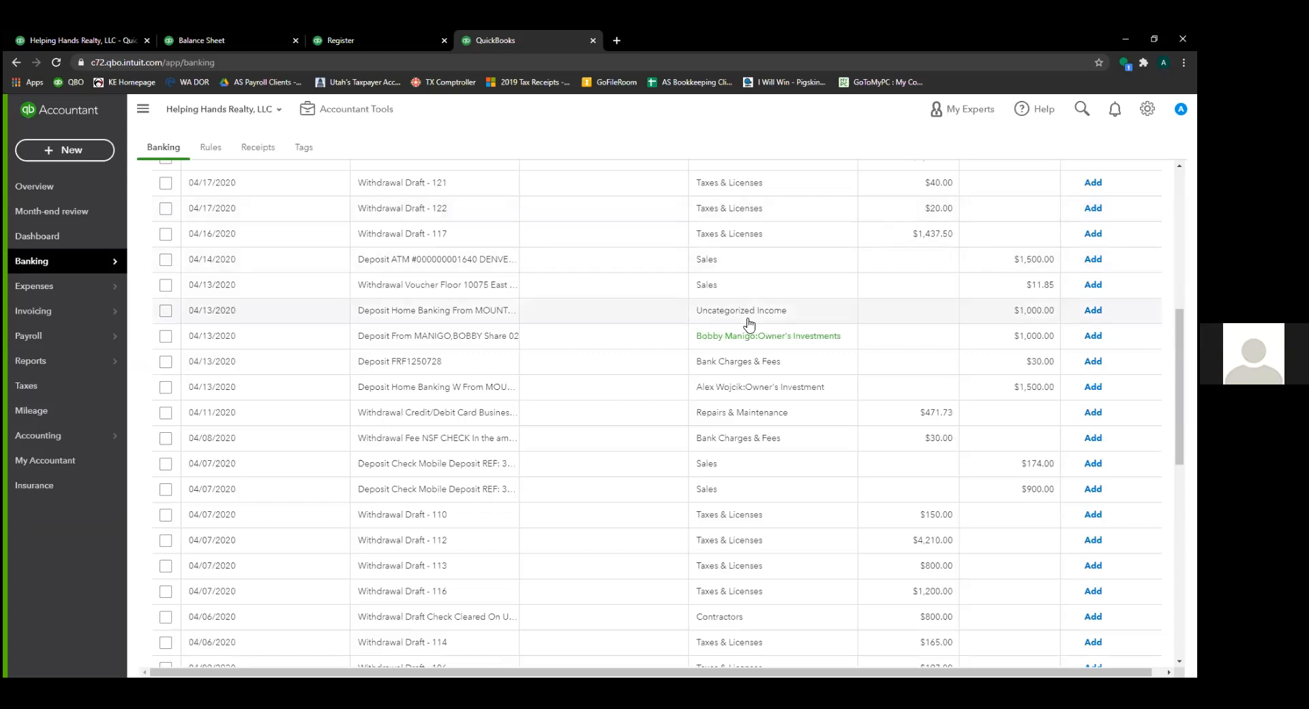
- Return to the top of the For review banking list and open the Accountant Tools menu
scroll(748, 326, "up", 3)
scroll(749, 326, "up", 2)
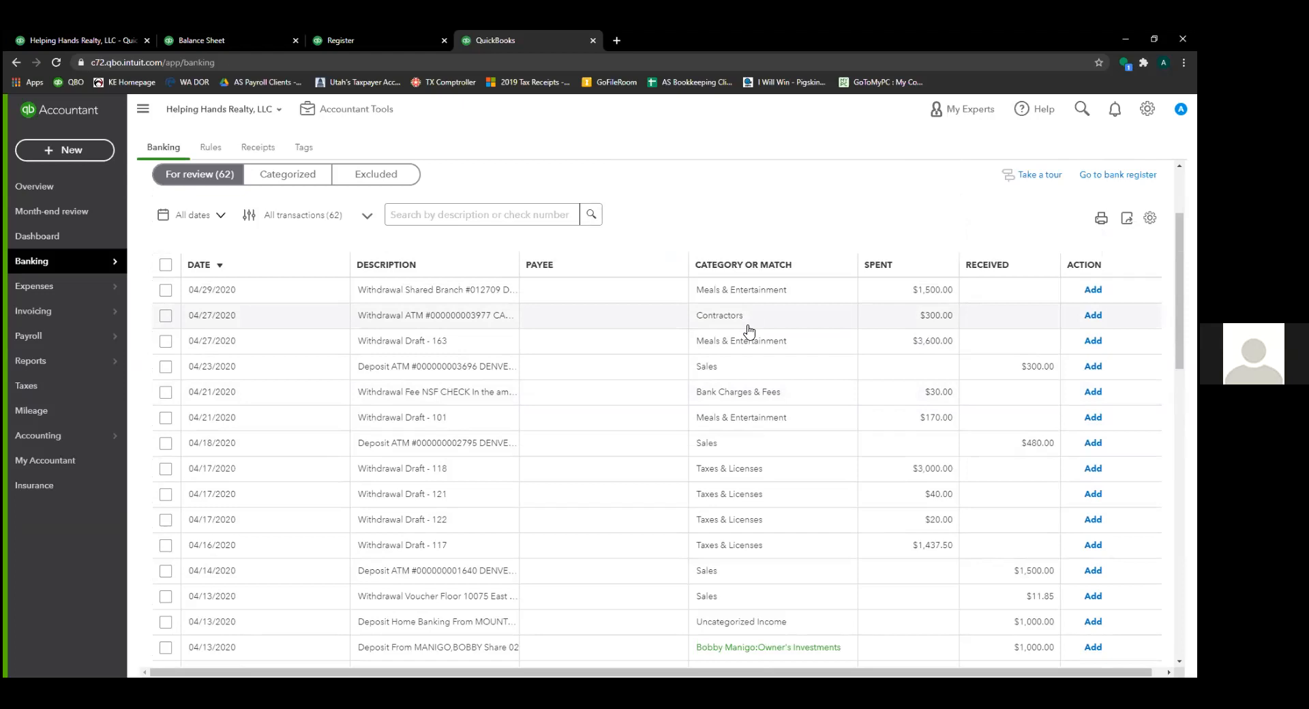
left_click(330, 109)
- Start new journal entry KE 20-06 and select its 05/15/2020 date for replacement
left_click(384, 199)
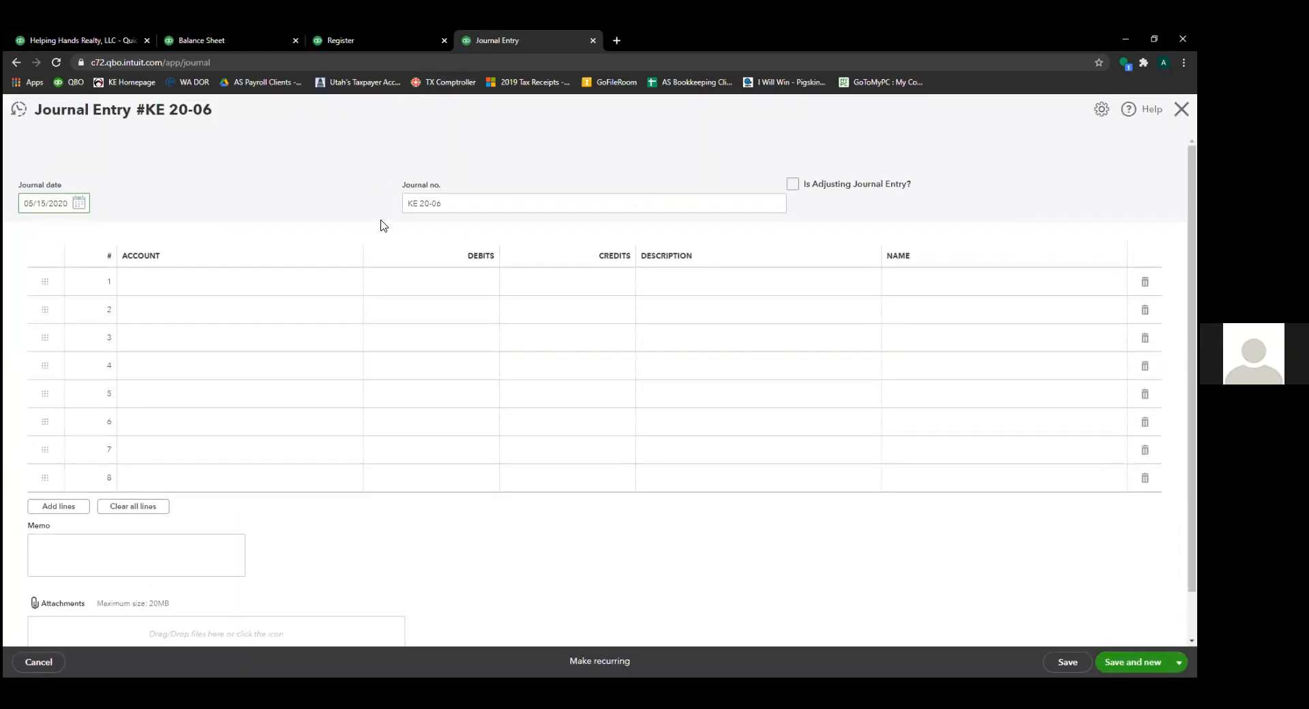
left_click_drag(68, 203, 14, 205)
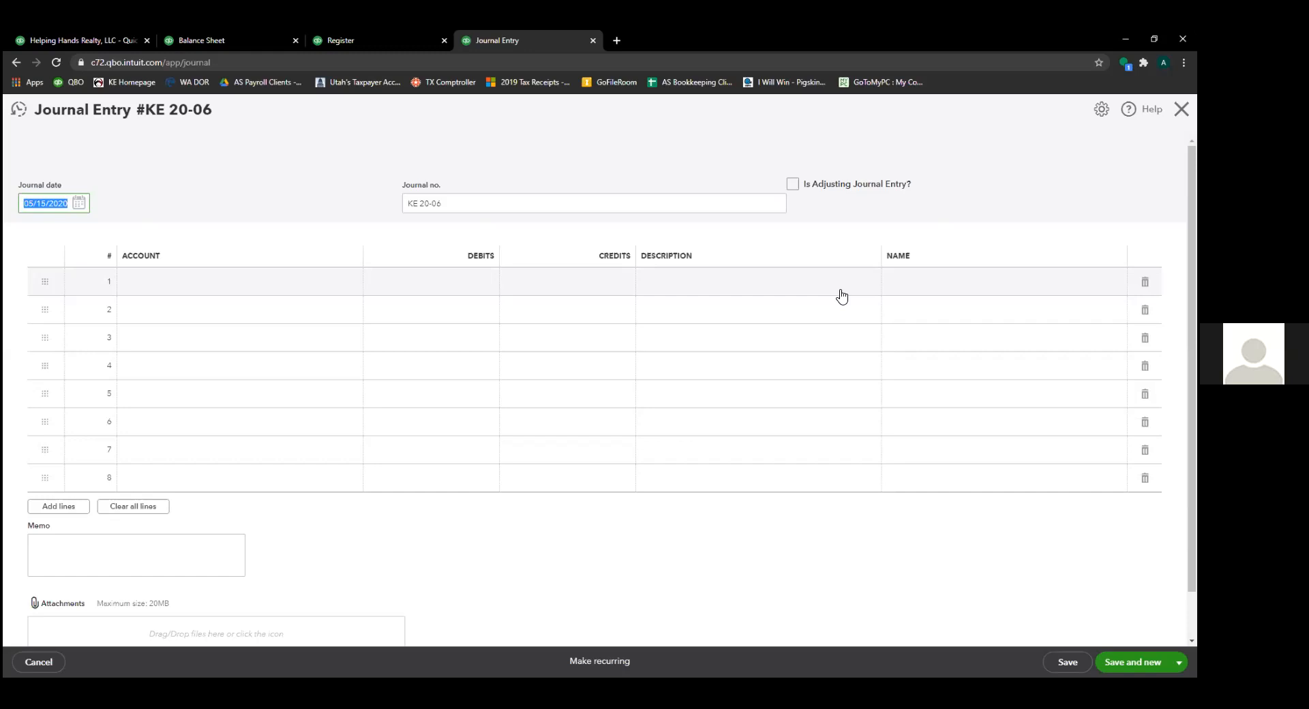
- Date the entry 09/30/2020 and credit Sales 250,000.00 on line 1
type("09/30/2020")
key("Tab")
left_click(842, 296)
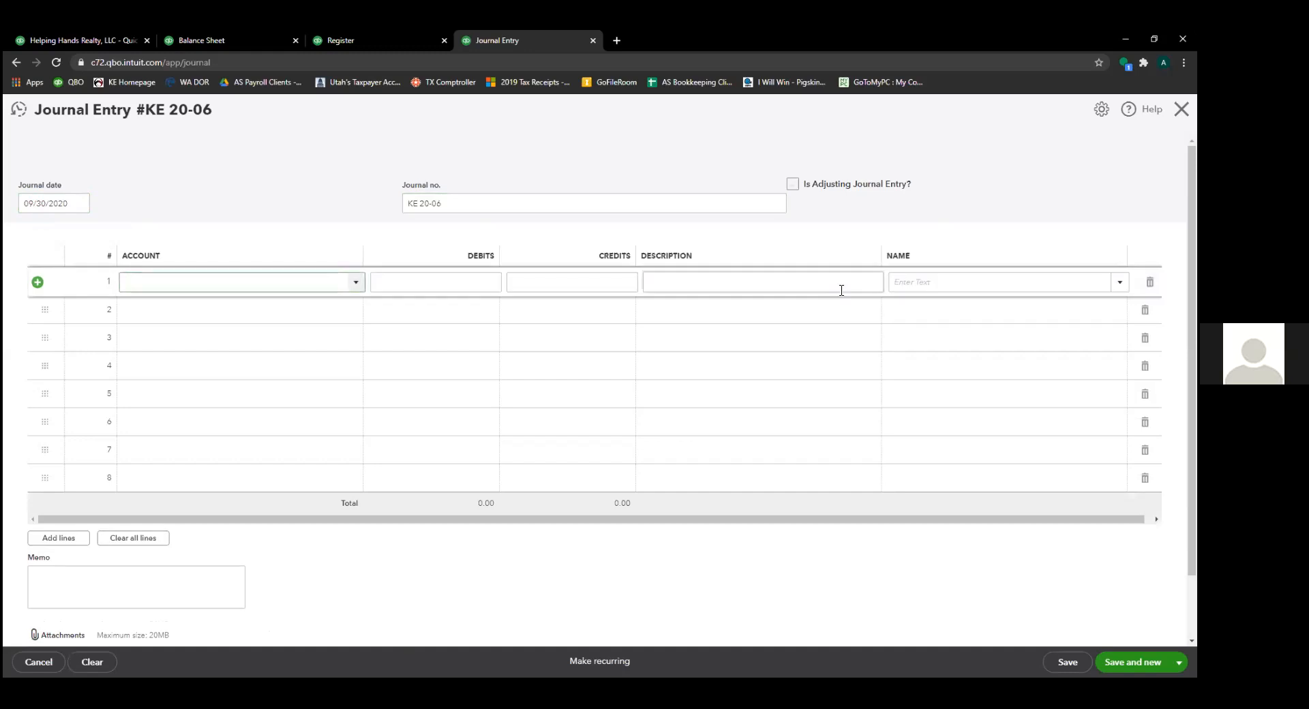
type("Sales")
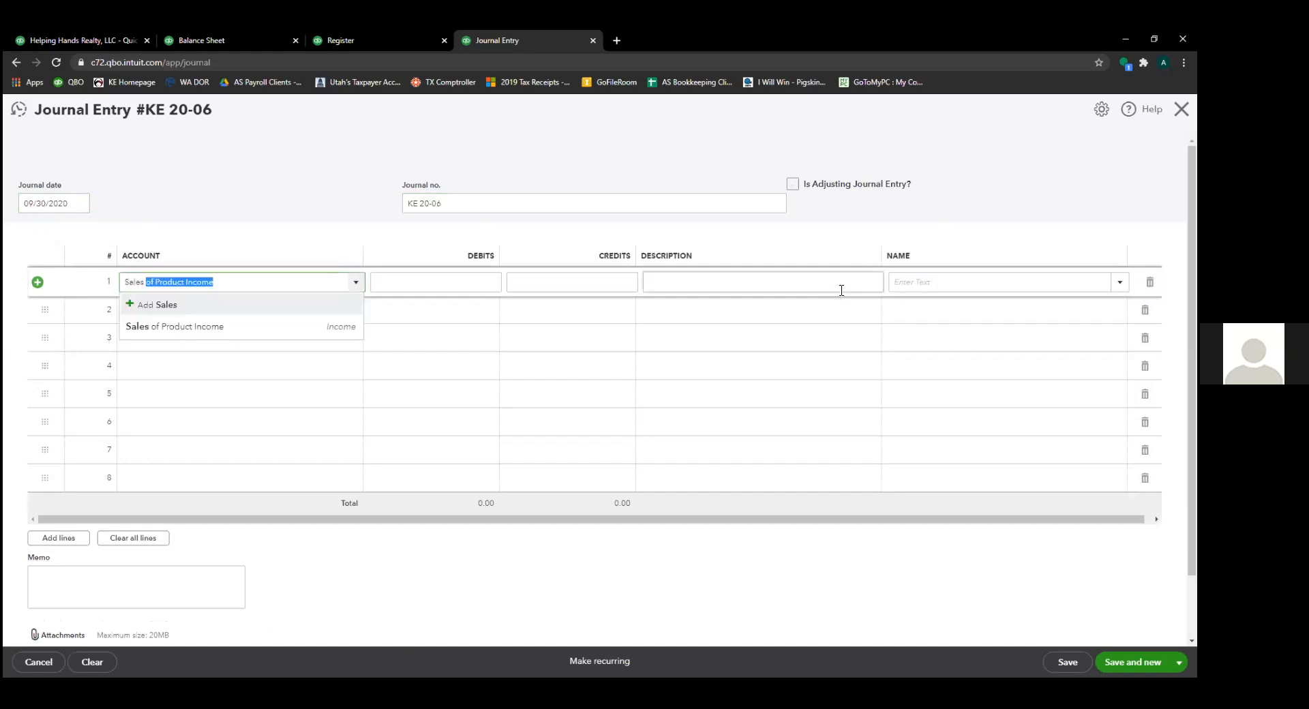
key("BackSpace")
key("BackSpace")
key("BackSpace")
key("BackSpace")
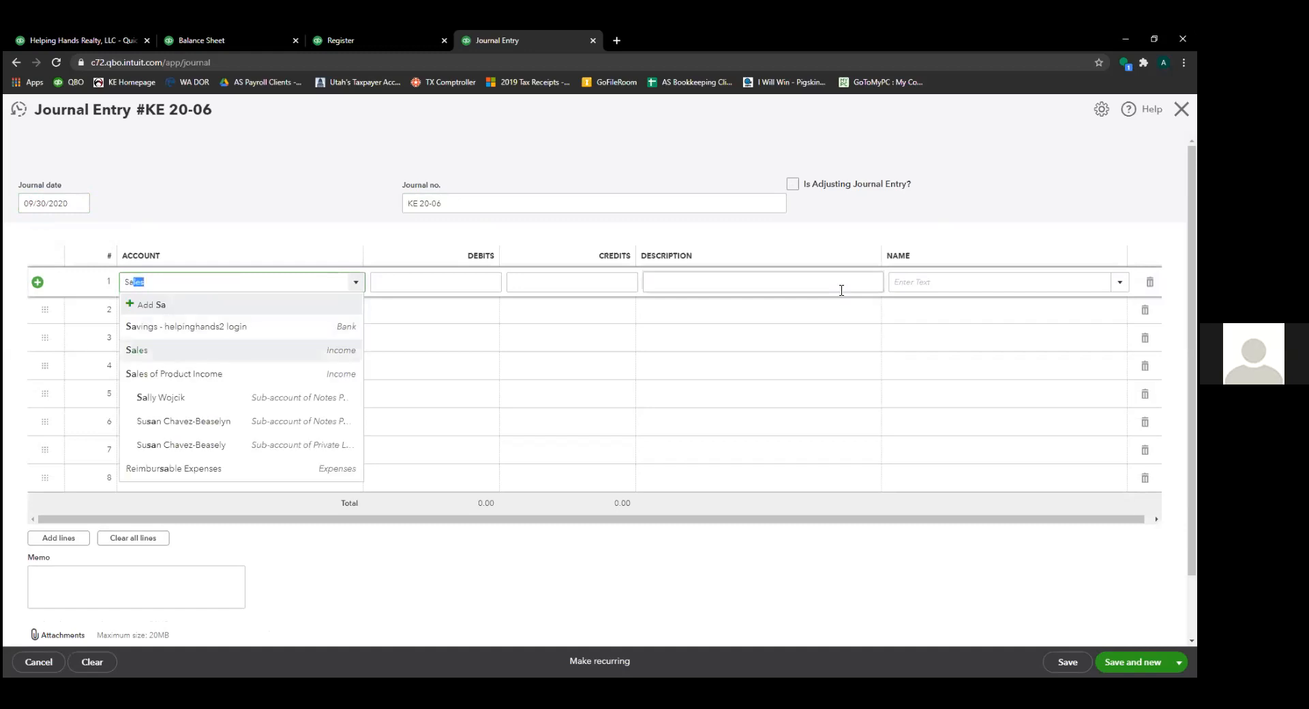
key("Tab")
key("Tab")
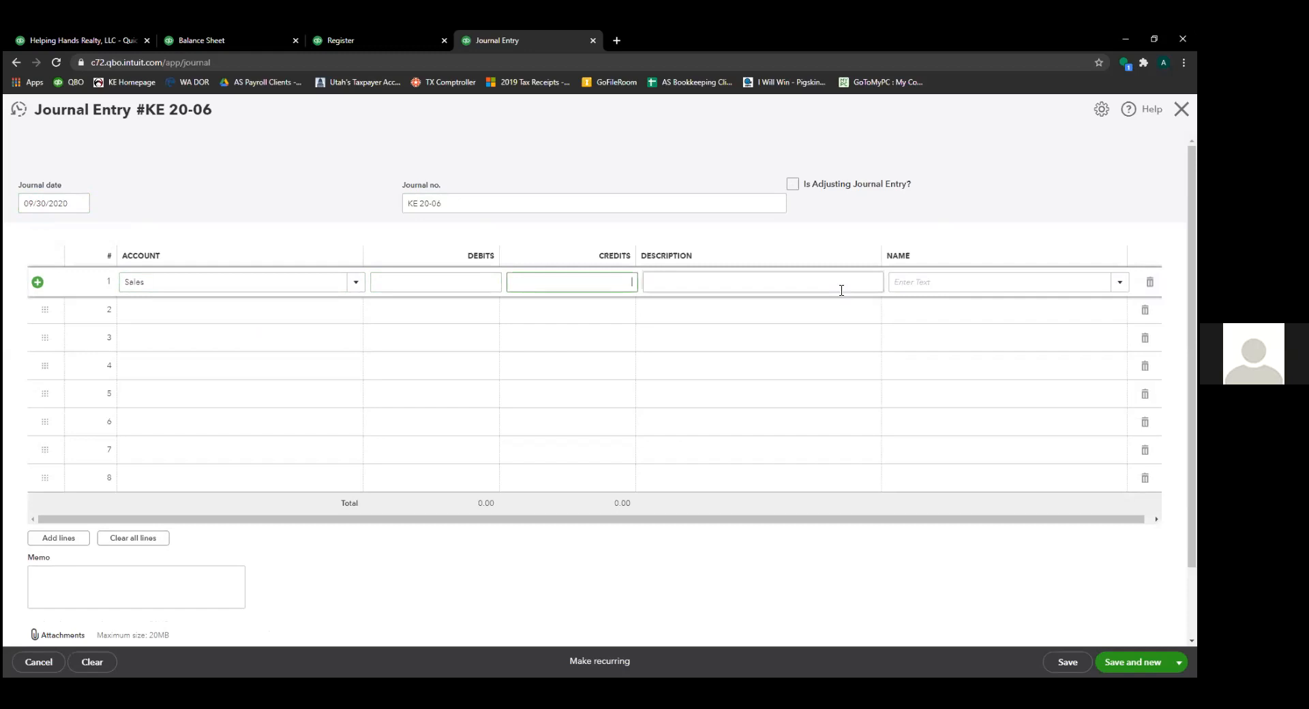
type("250000")
key("Tab")
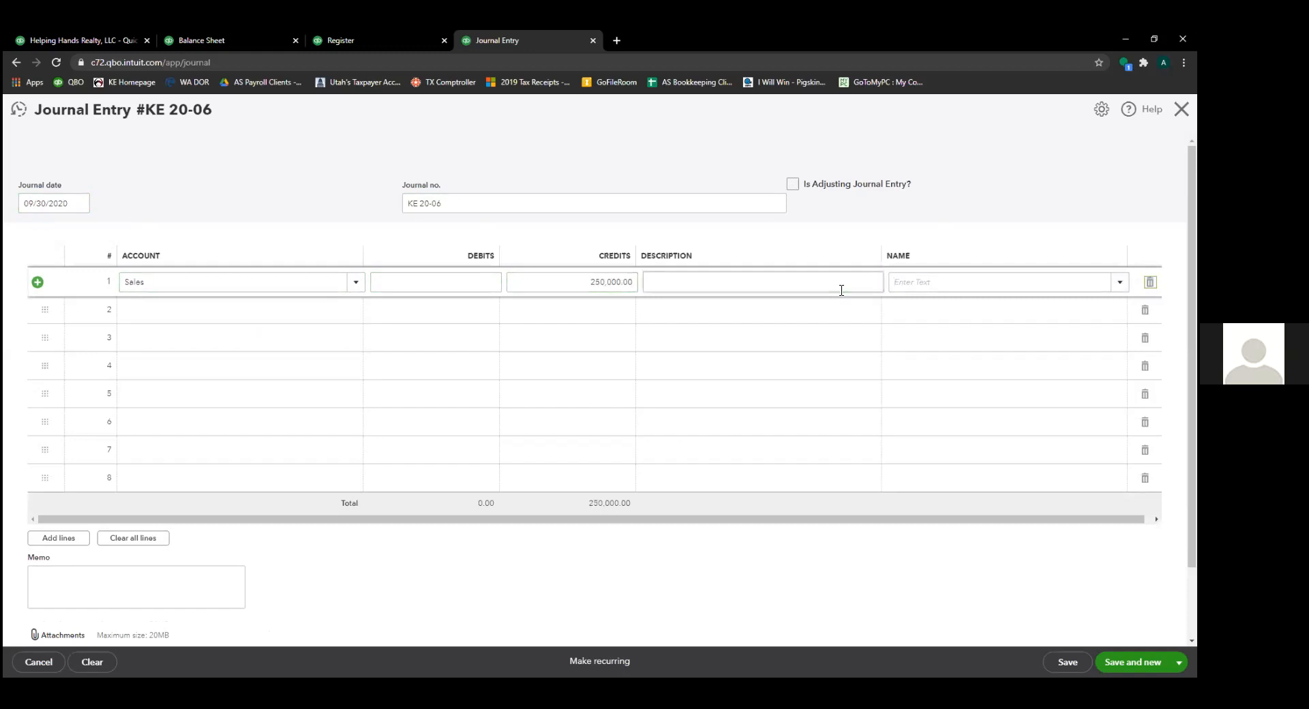
key("Tab")
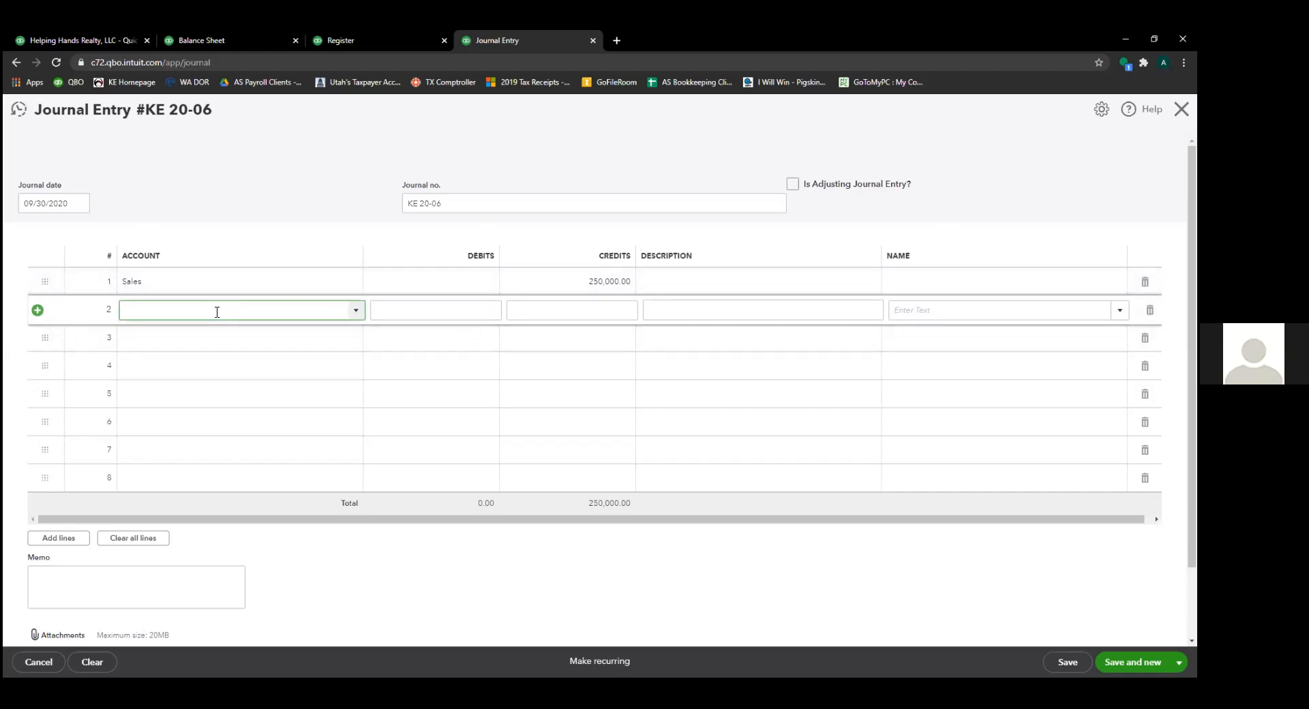
type("Closing Costs")
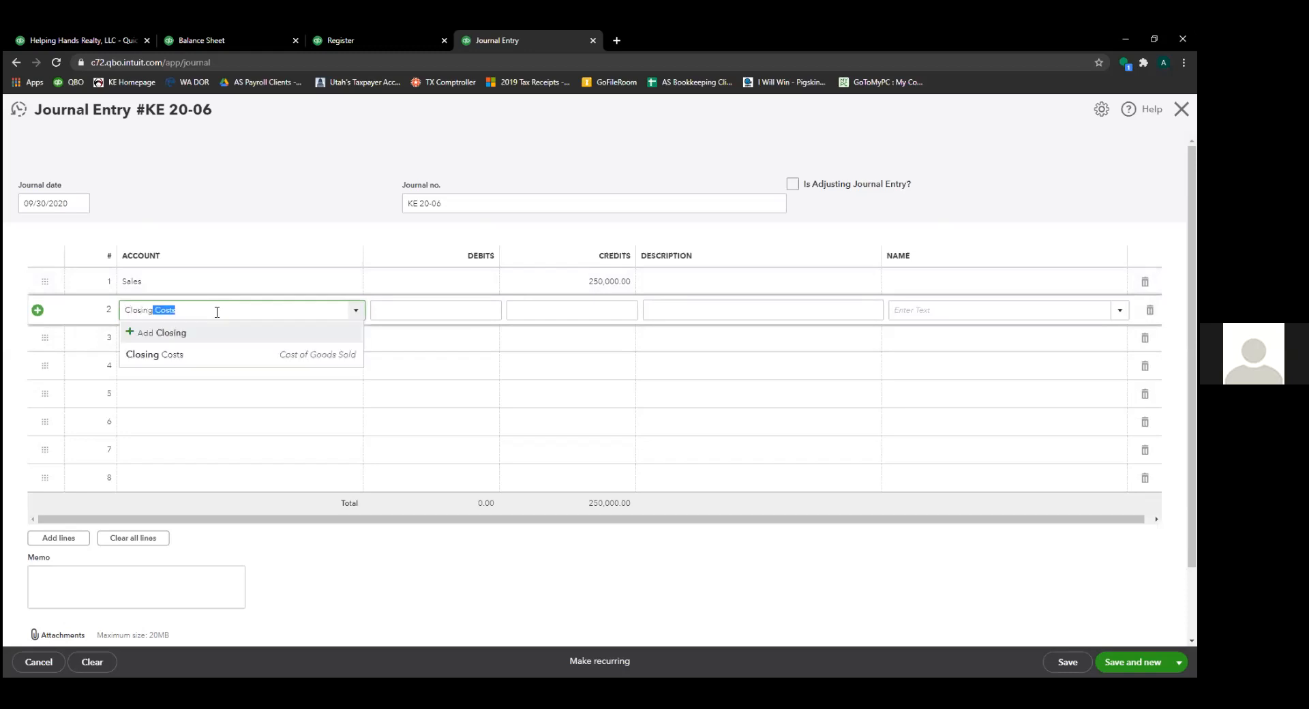
key("Tab")
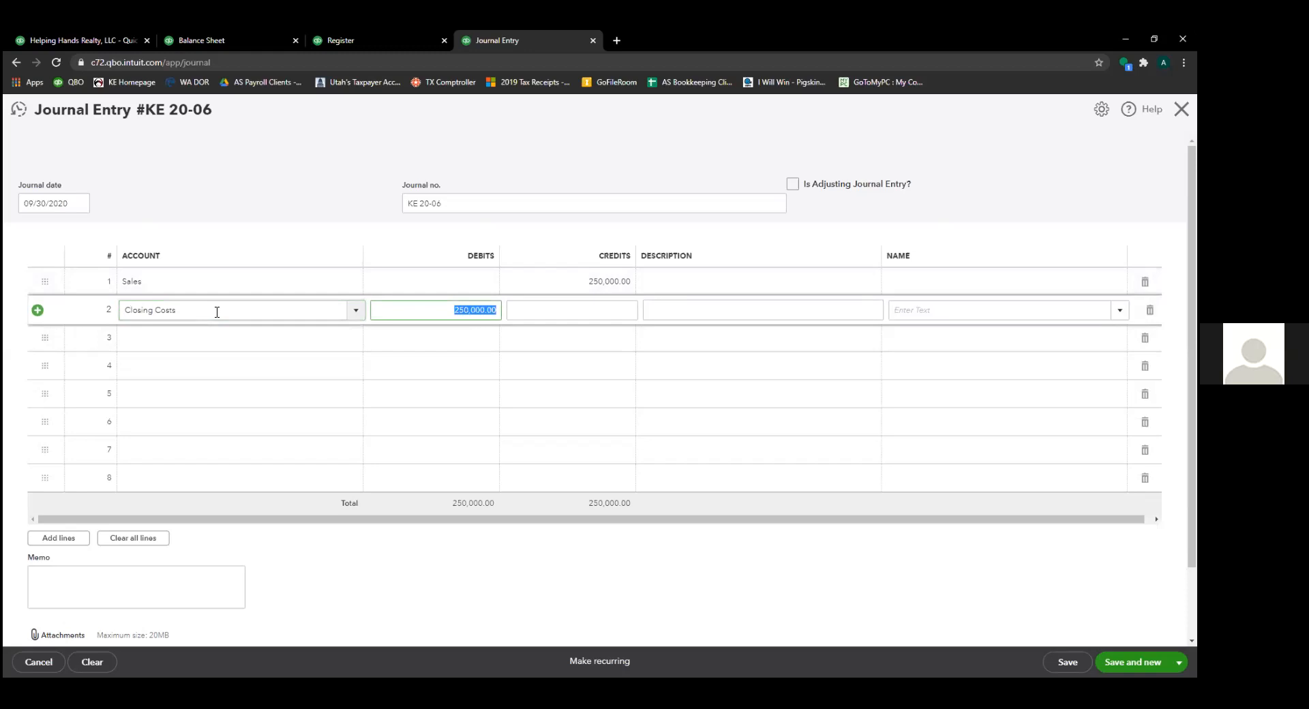
type("140000")
key("Tab")
type("C")
key("shift+Tab")
key("shift+Tab")
key("shift+Tab")
key("Tab")
type("14,000.0")
key("BackSpace")
key("Tab")
type("omissions")
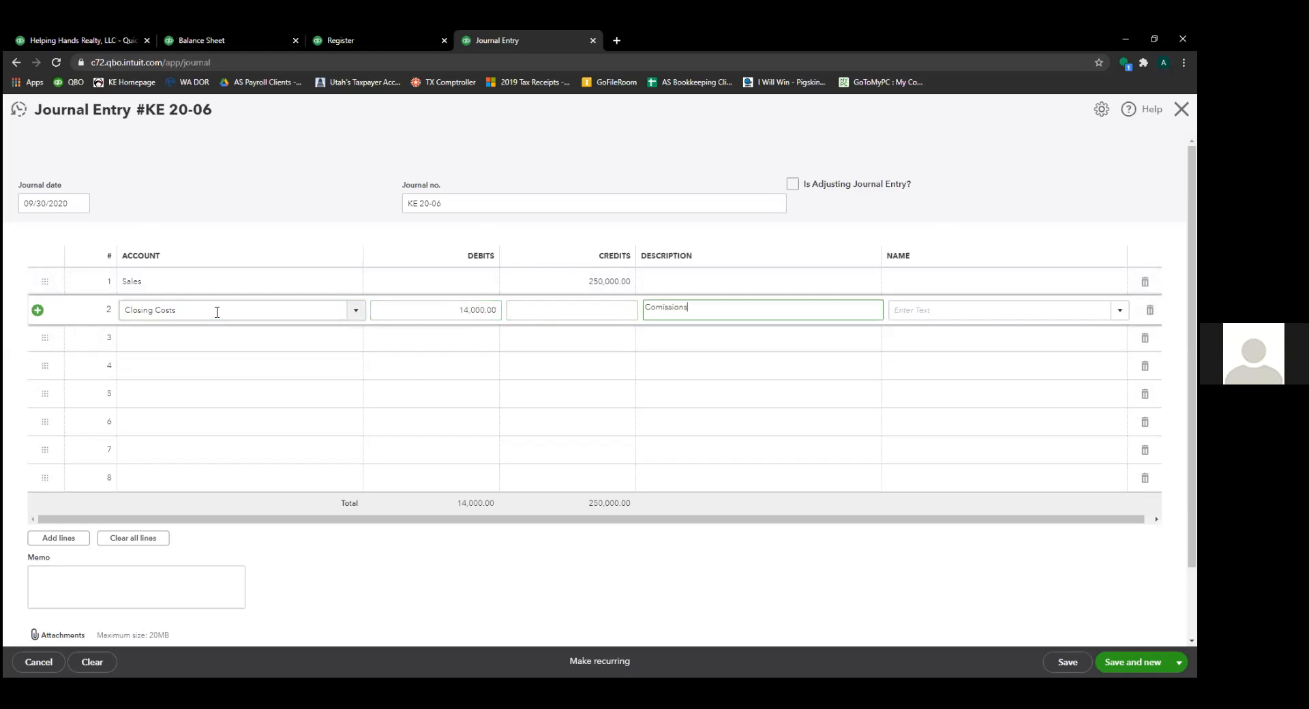
key("BackSpace")
key("BackSpace")
key("BackSpace")
key("BackSpace")
key("BackSpace")
key("BackSpace")
key("BackSpace")
type("missions")
key("Tab")
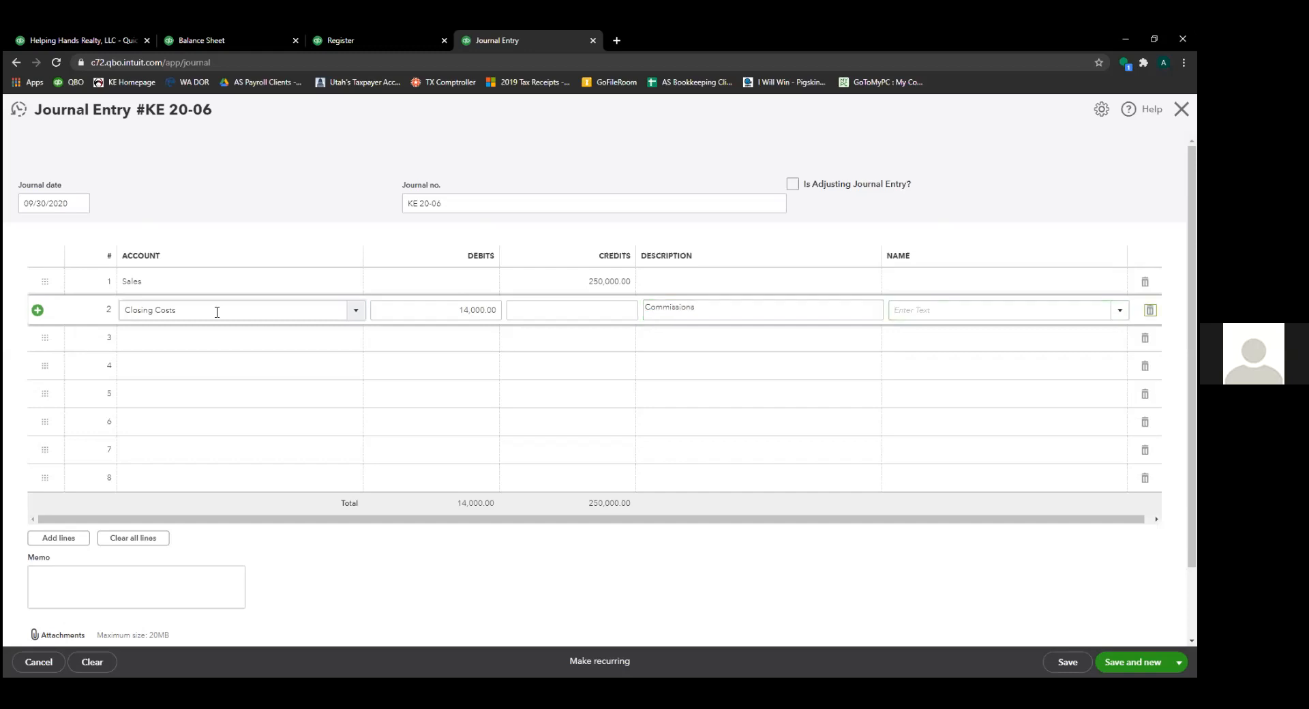
key("Tab")
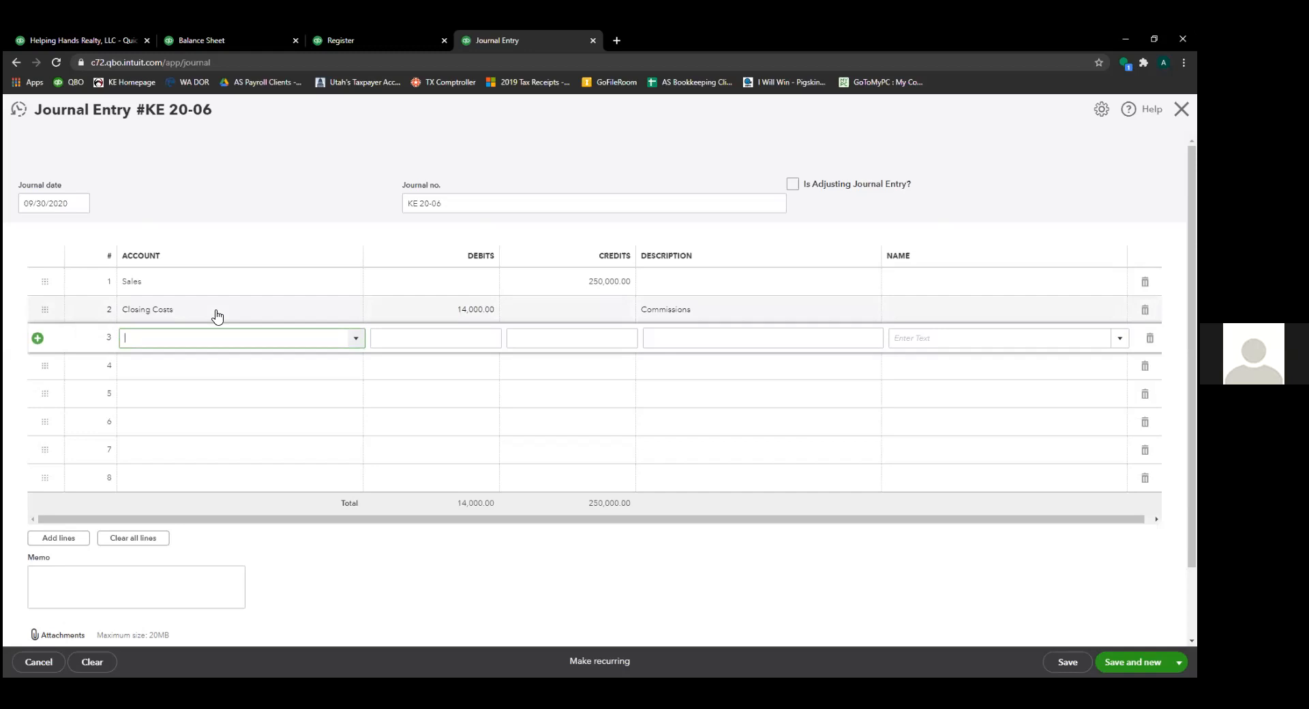
type("Mr")
key("BackSpace")
key("BackSpace")
key("BackSpace")
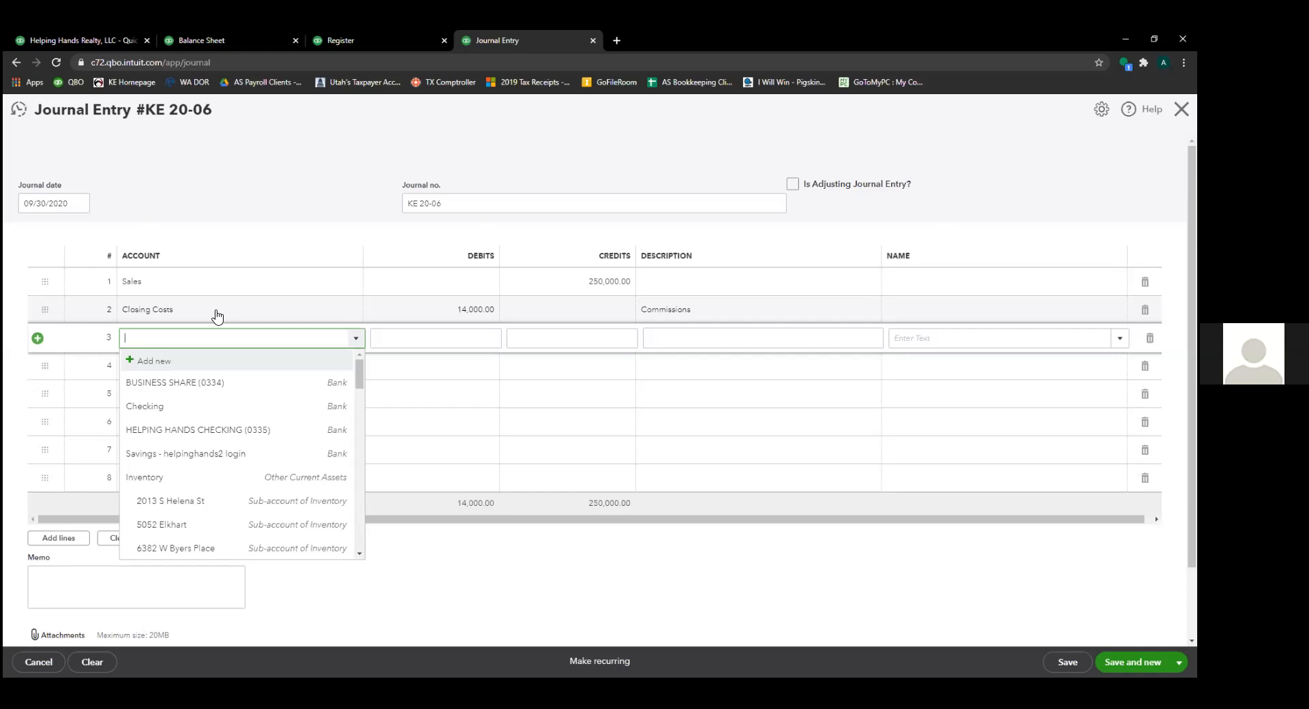
- Debit Property Basis 180,000.00 on line 3 for Commissions
type("Mor")
key("BackSpace")
key("BackSpace")
key("BackSpace")
type("proper")
key("Down")
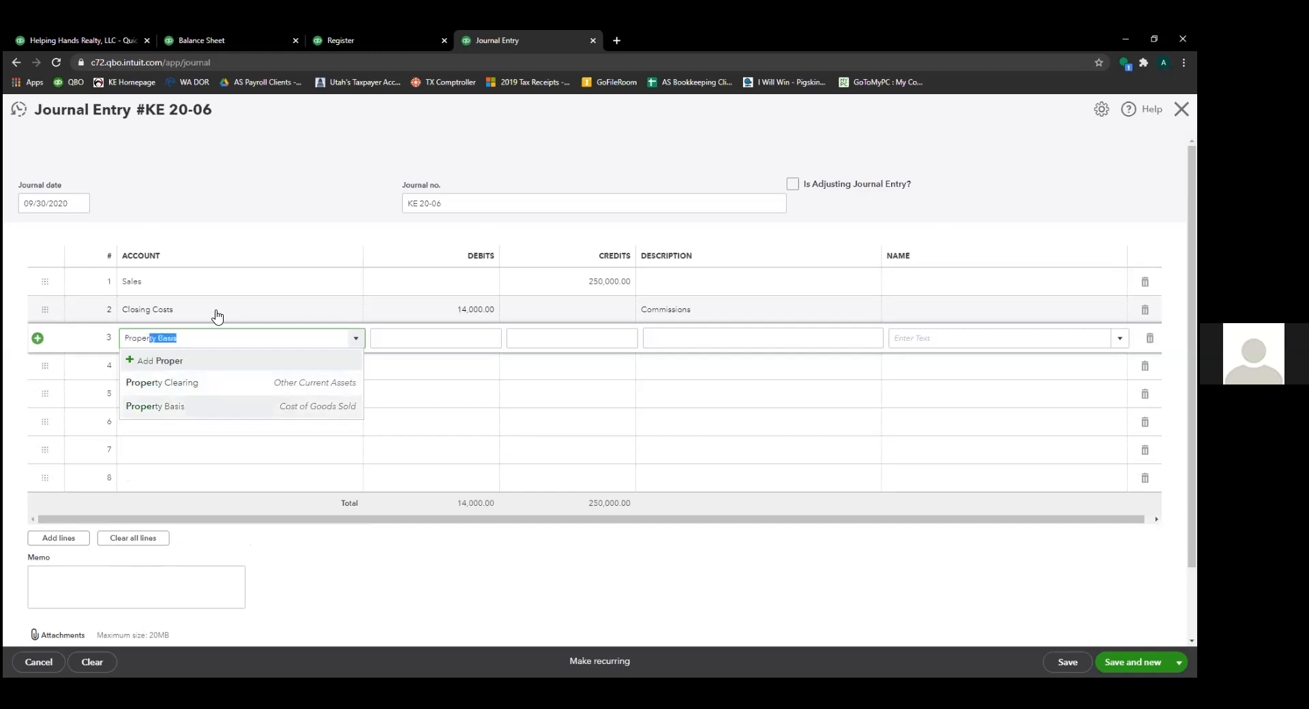
key("Tab")
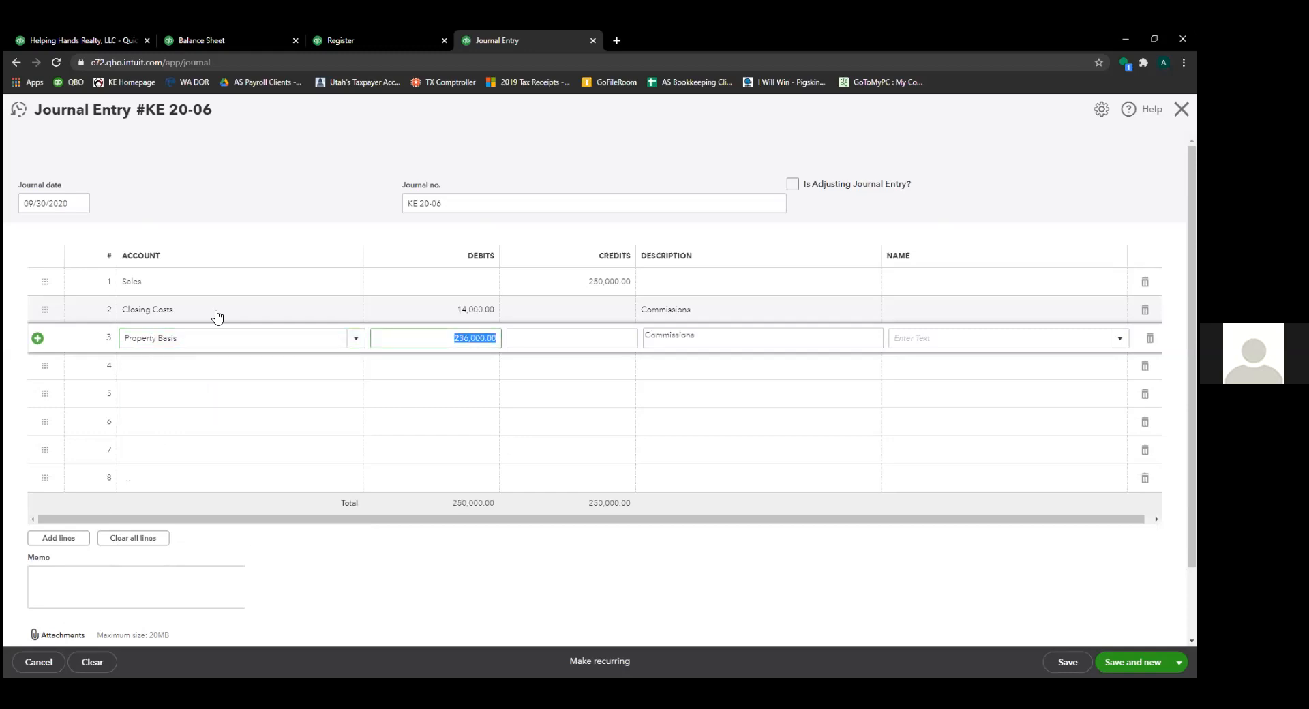
type("180000")
key("Tab")
key("Tab")
key("Tab")
key("Tab")
key("Tab")
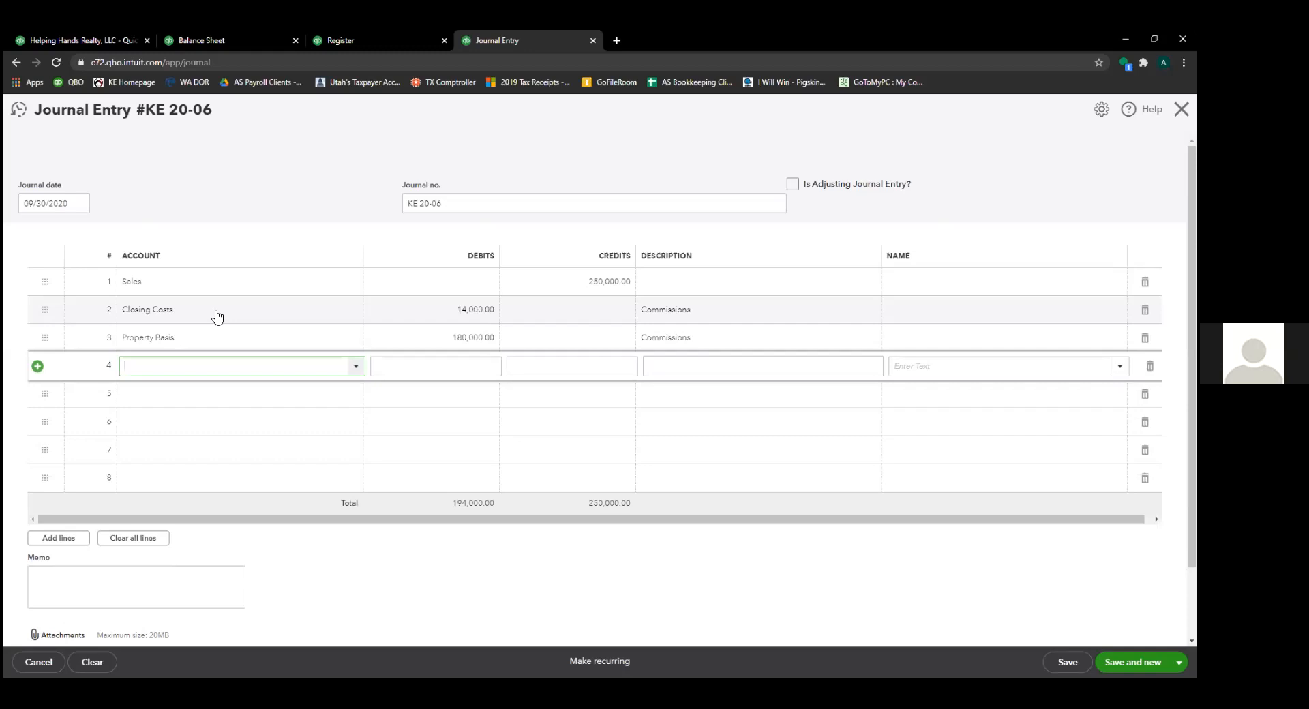
- Debit the $5,000 lender's Notes Payable sub-account 5,000.00 on line 4 and Interest Paid 500.00 on line 5
type("sal")
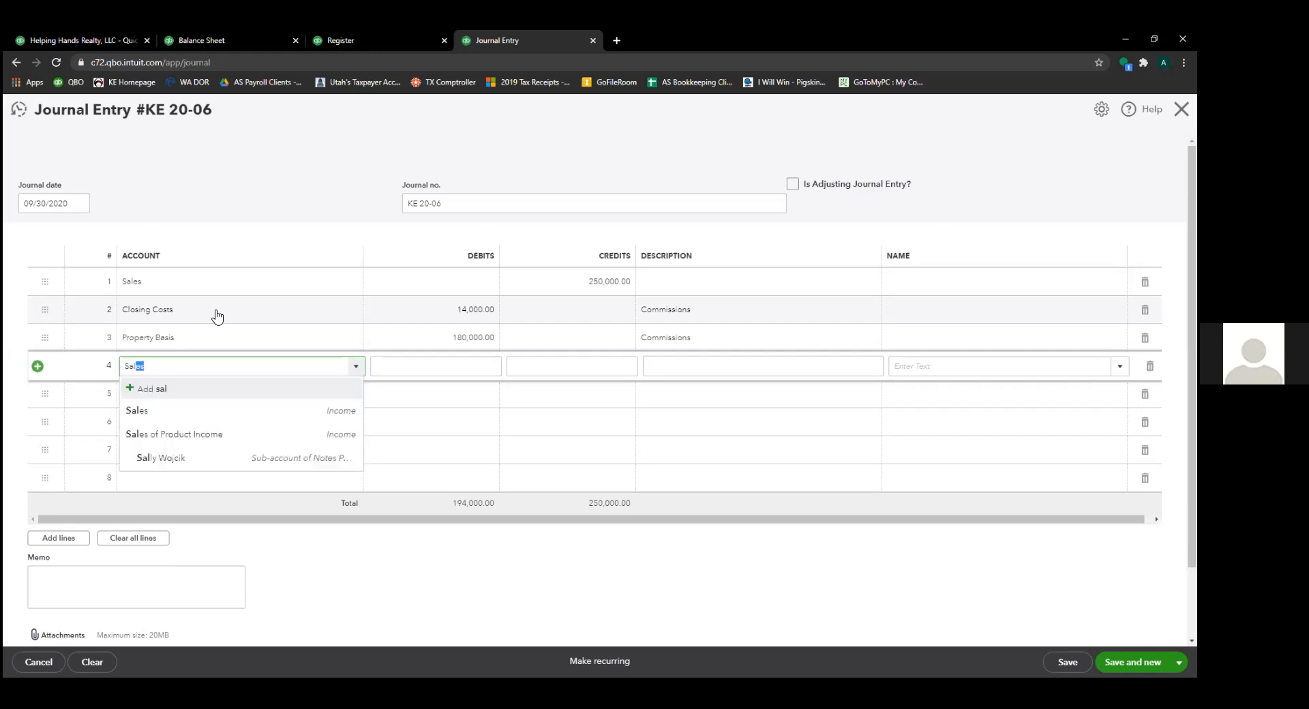
key("Down")
key("Down")
key("Tab")
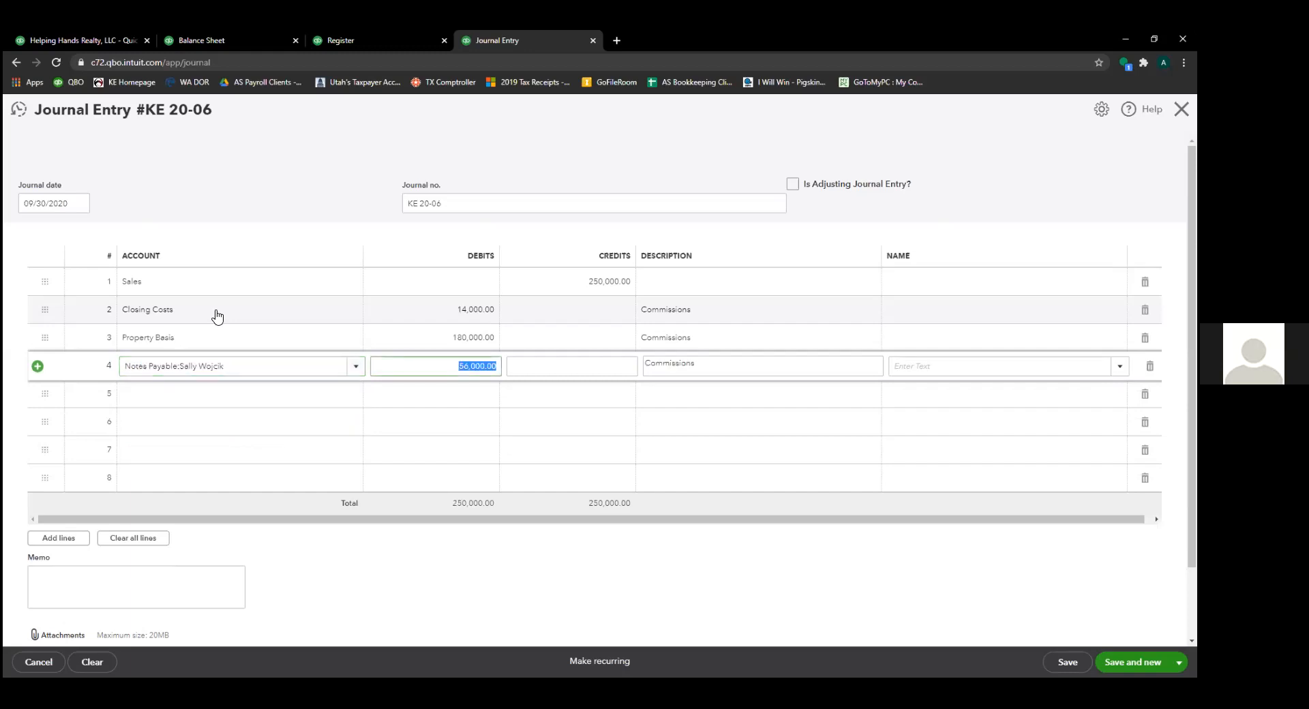
type("5000")
key("Tab")
key("Tab")
key("Tab")
key("Tab")
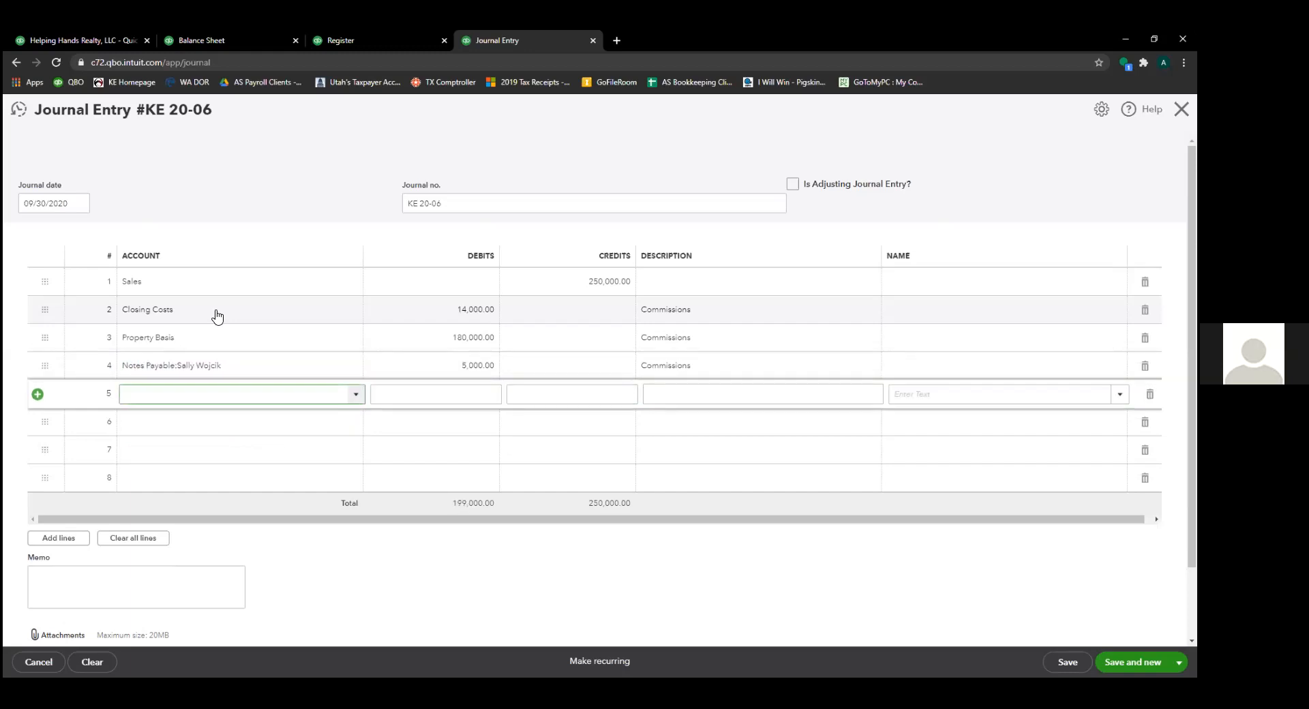
type("Interest Paid")
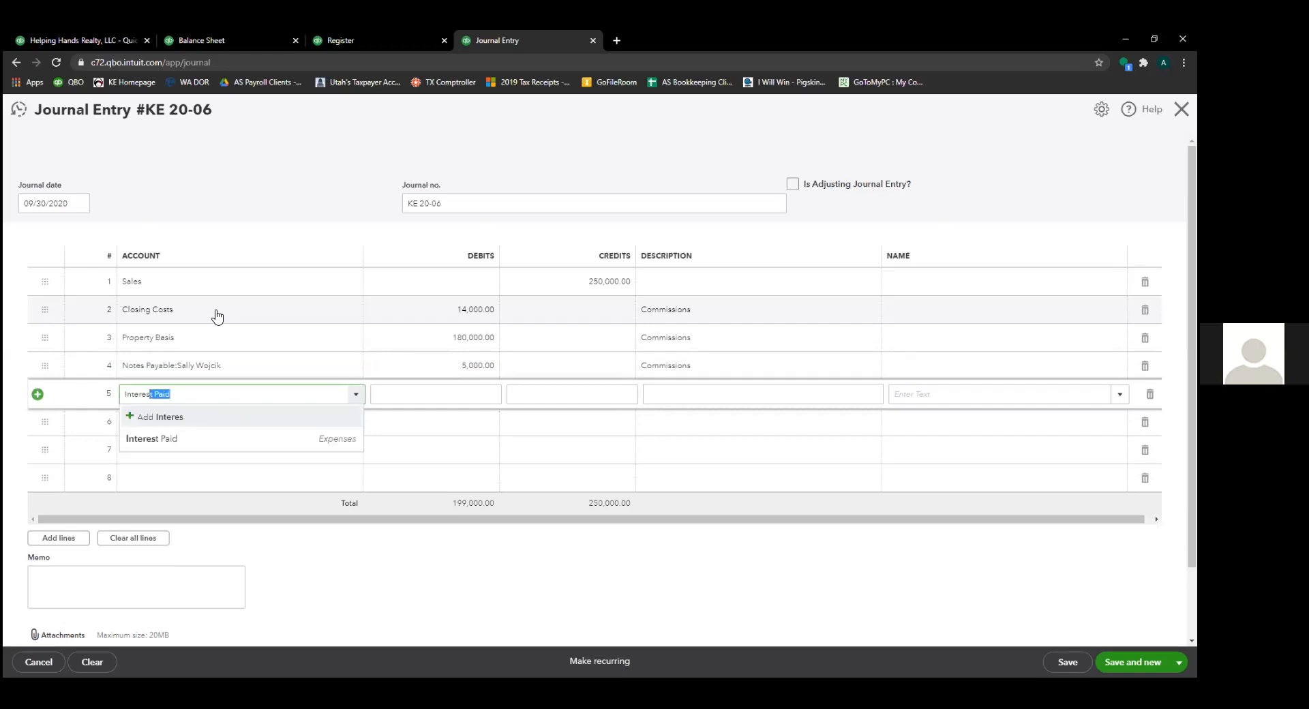
key("Tab")
type("5000")
key("Tab")
key("shift+Tab")
type("500")
key("Tab")
key("Tab")
key("Tab")
key("Tab")
key("Tab")
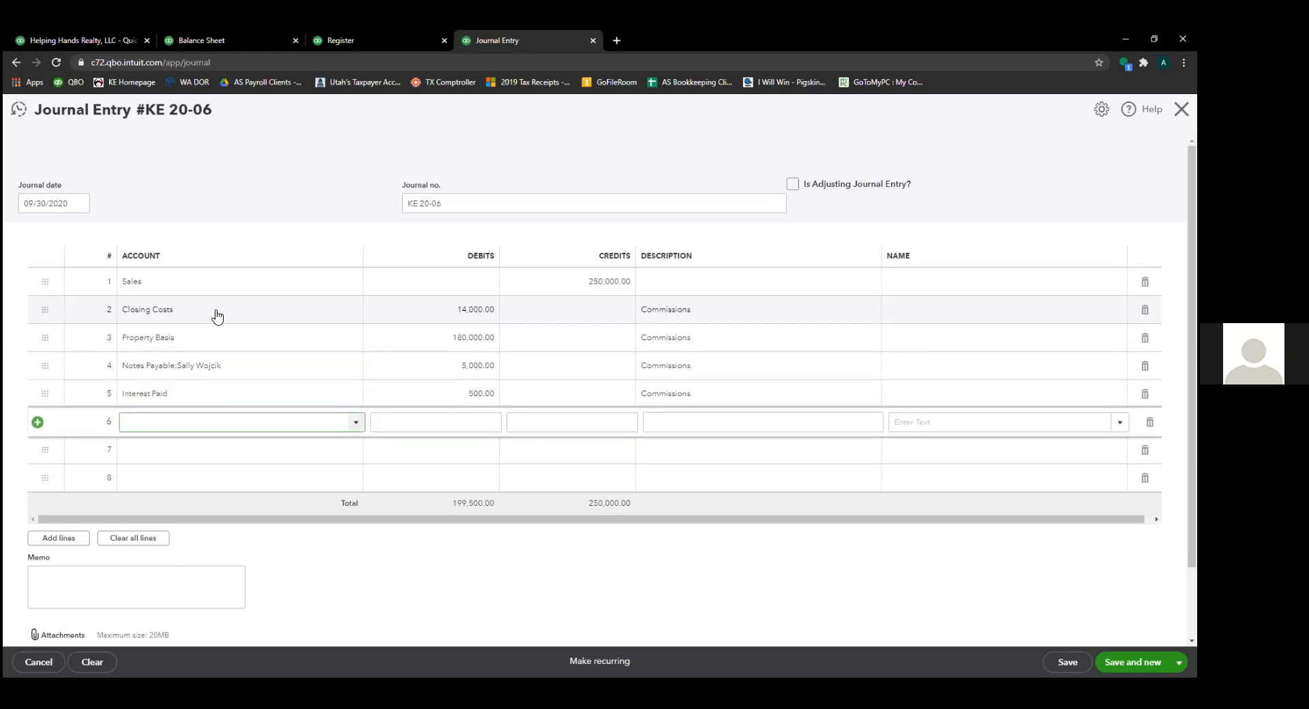
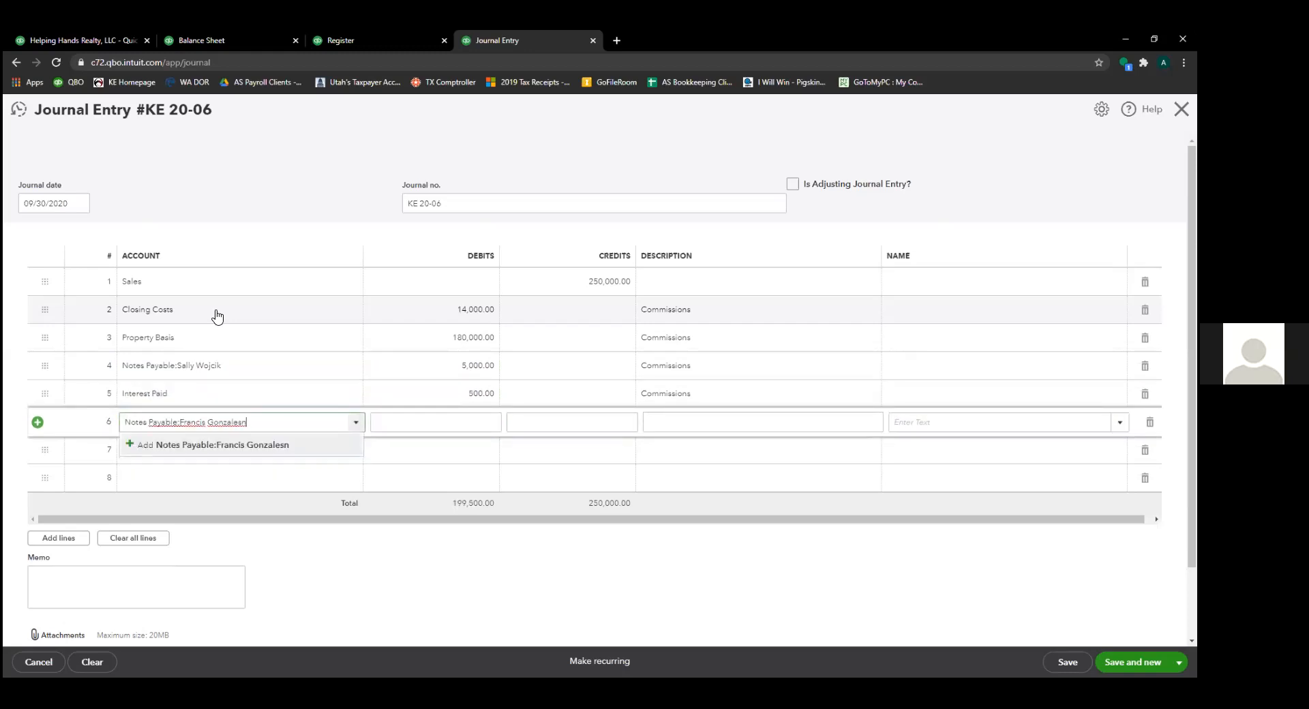
- Debit the $15,000 lender's Notes Payable sub-account 15,000.00 on line 6 and Interest Paid 1,500.00 on line 7
key("Tab")
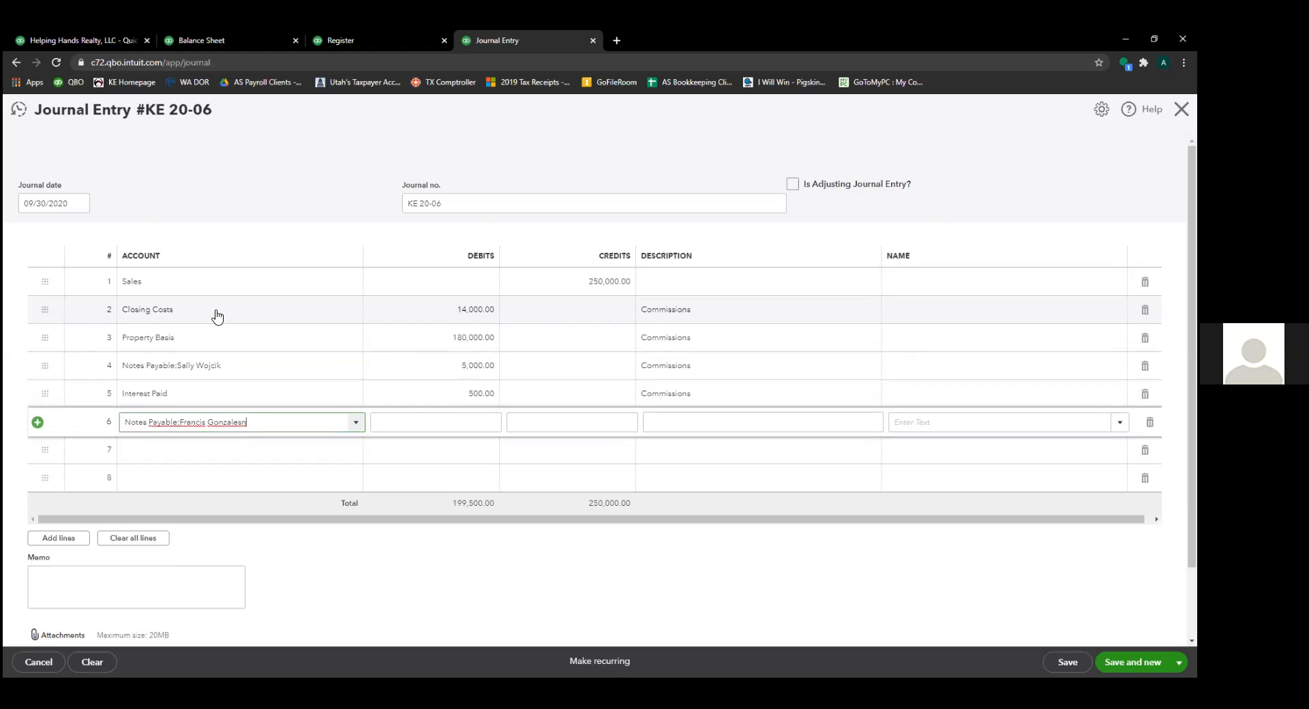
key("Escape")
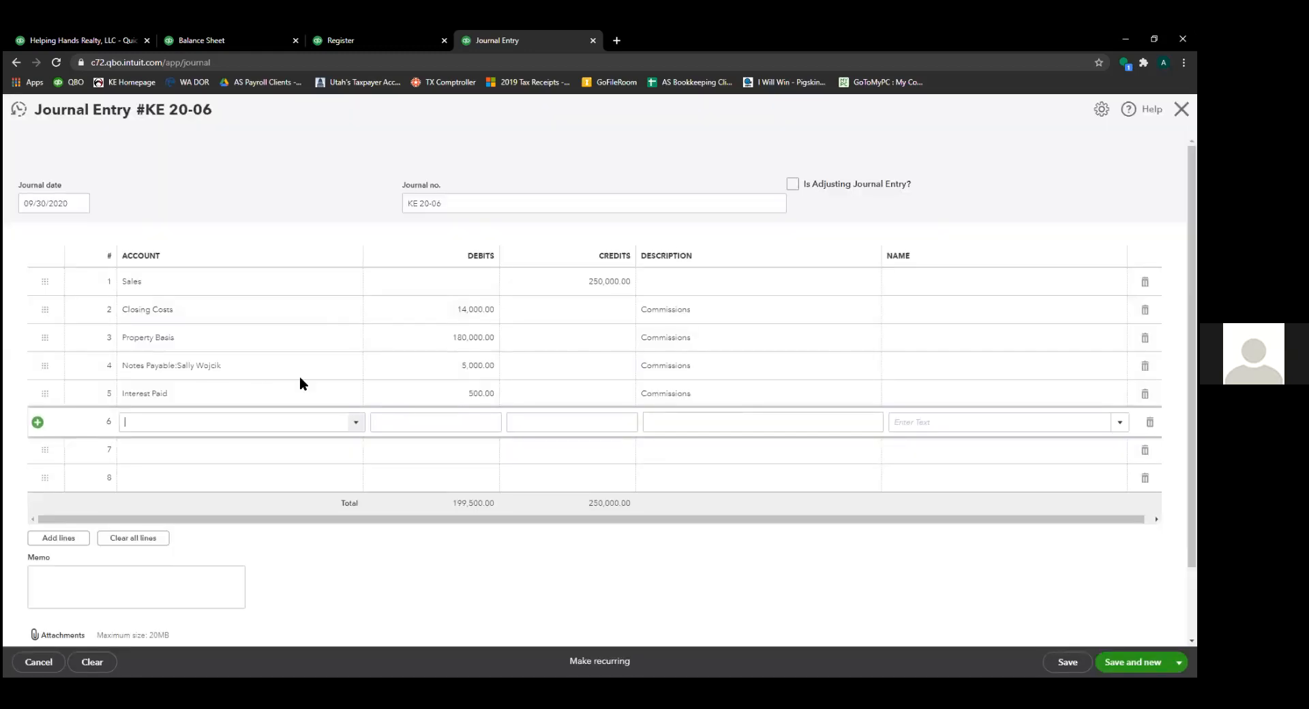
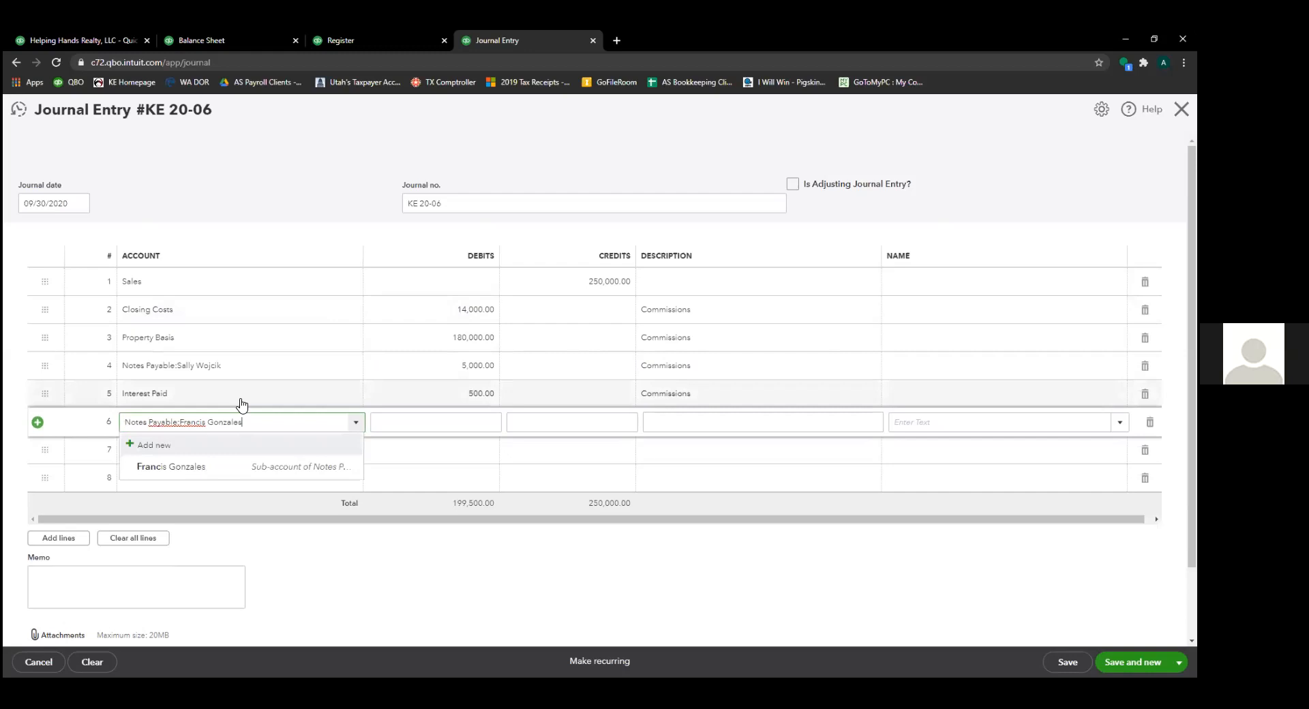
key("Down")
key("Tab")
type("15")
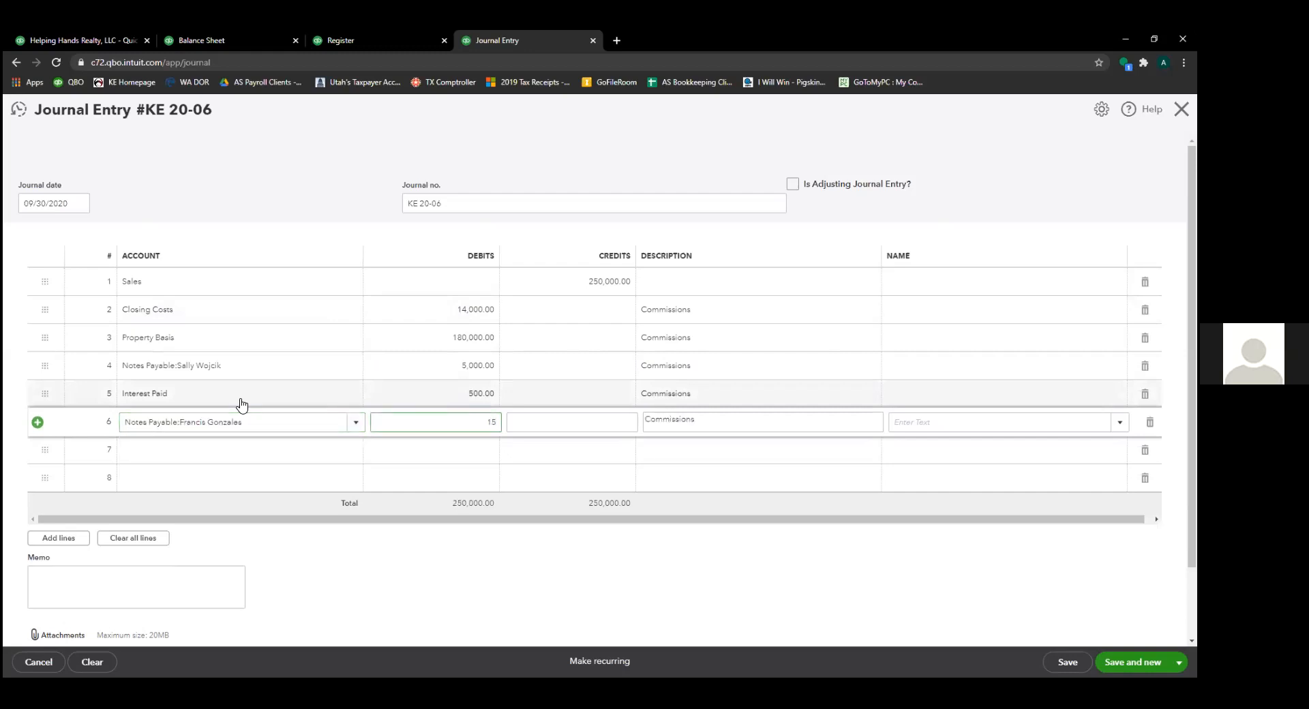
type(",000")
key("Tab")
key("Tab")
key("Tab")
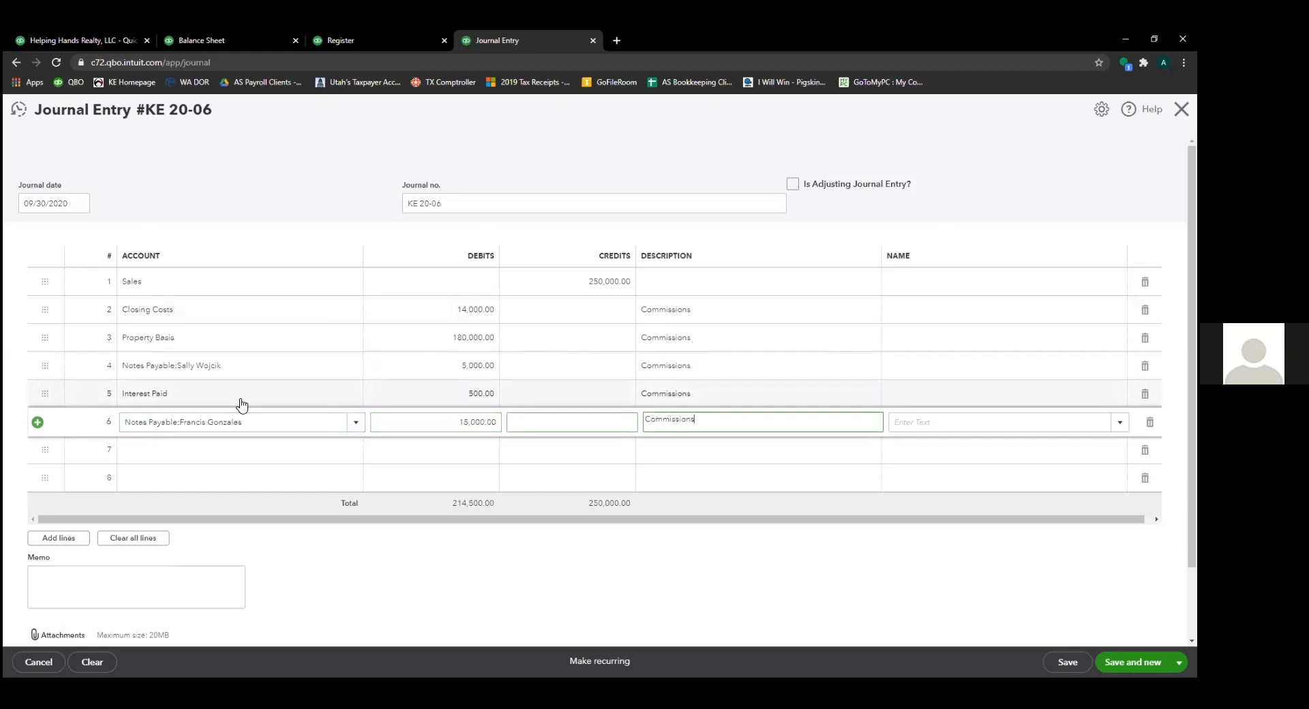
key("Tab")
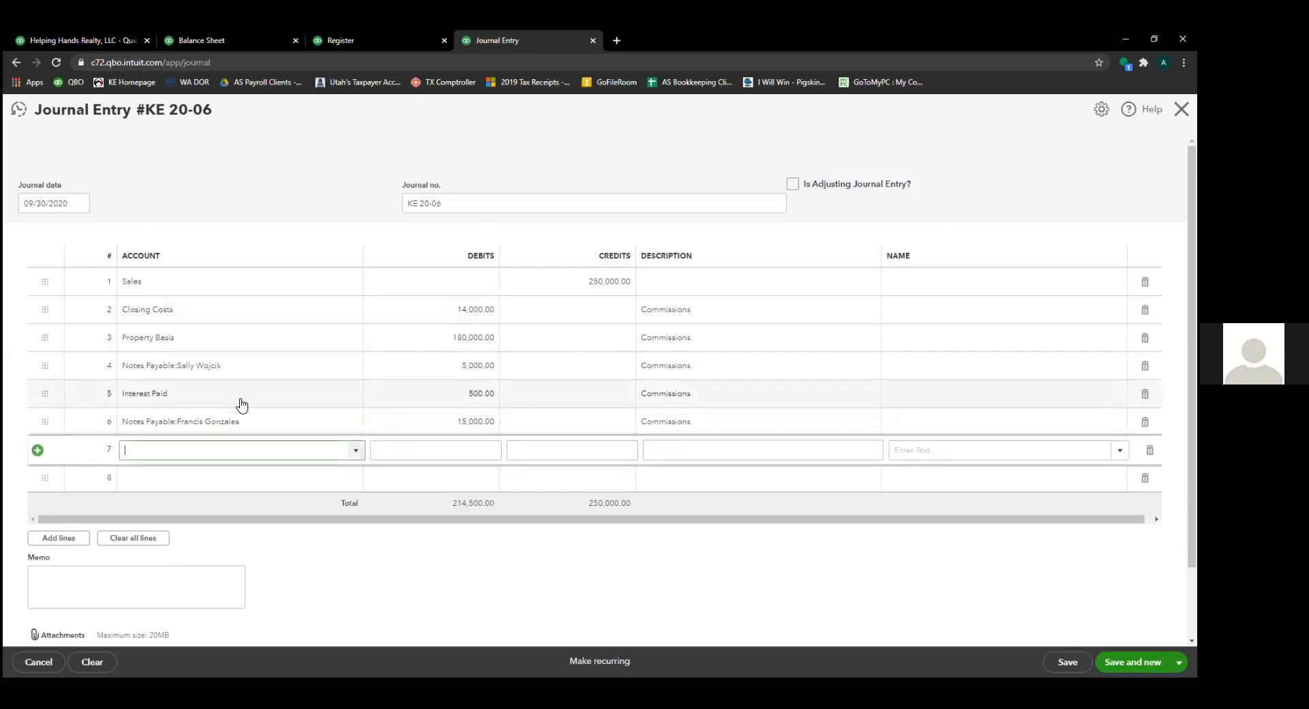
type("interest")
key("Tab")
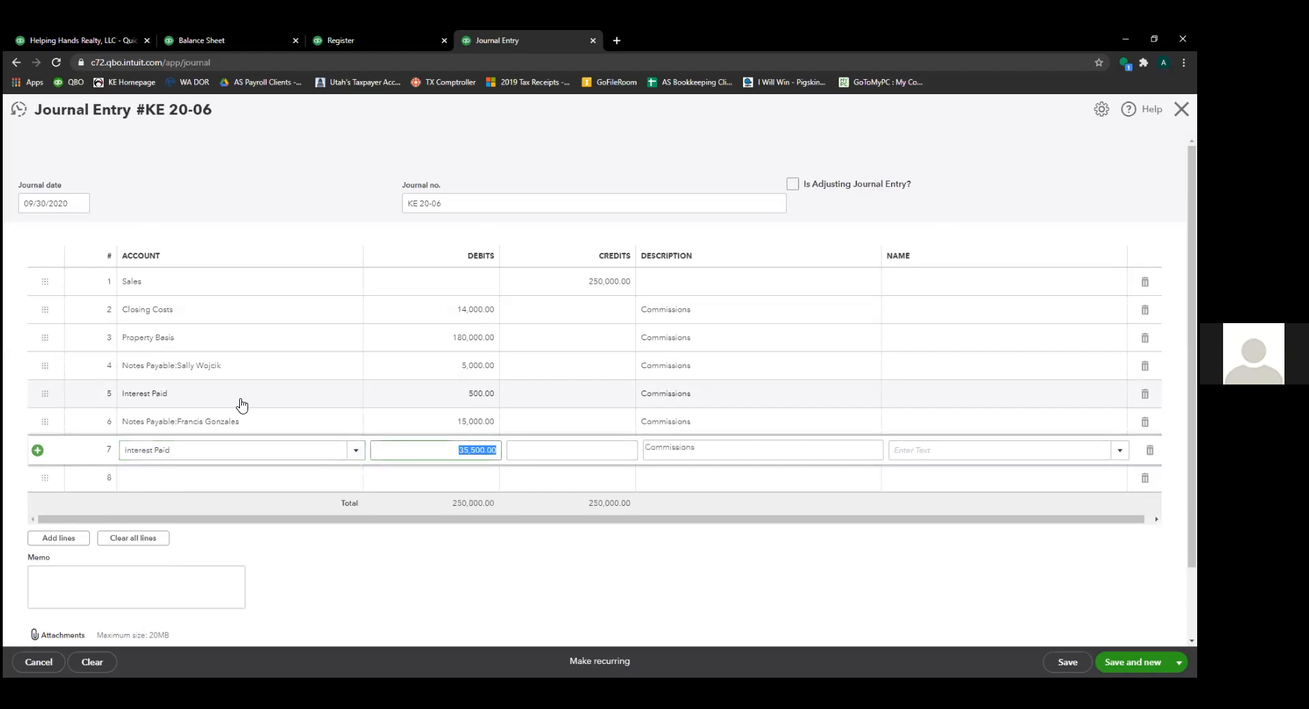
type("1500")
key("Tab")
key("Tab")
key("Tab")
key("Tab")
key("Tab")
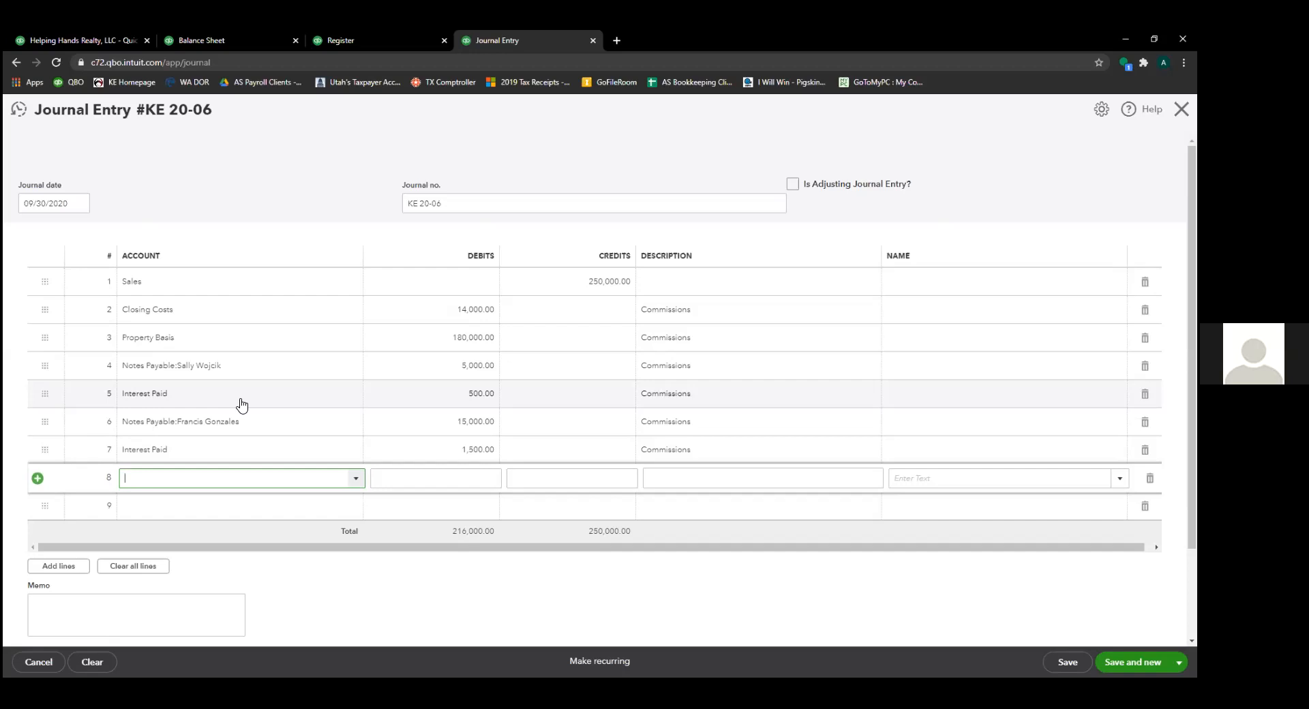
- On line 8, debit Closing Costs 3,000.00 with the description Finders Fee
type("Co")
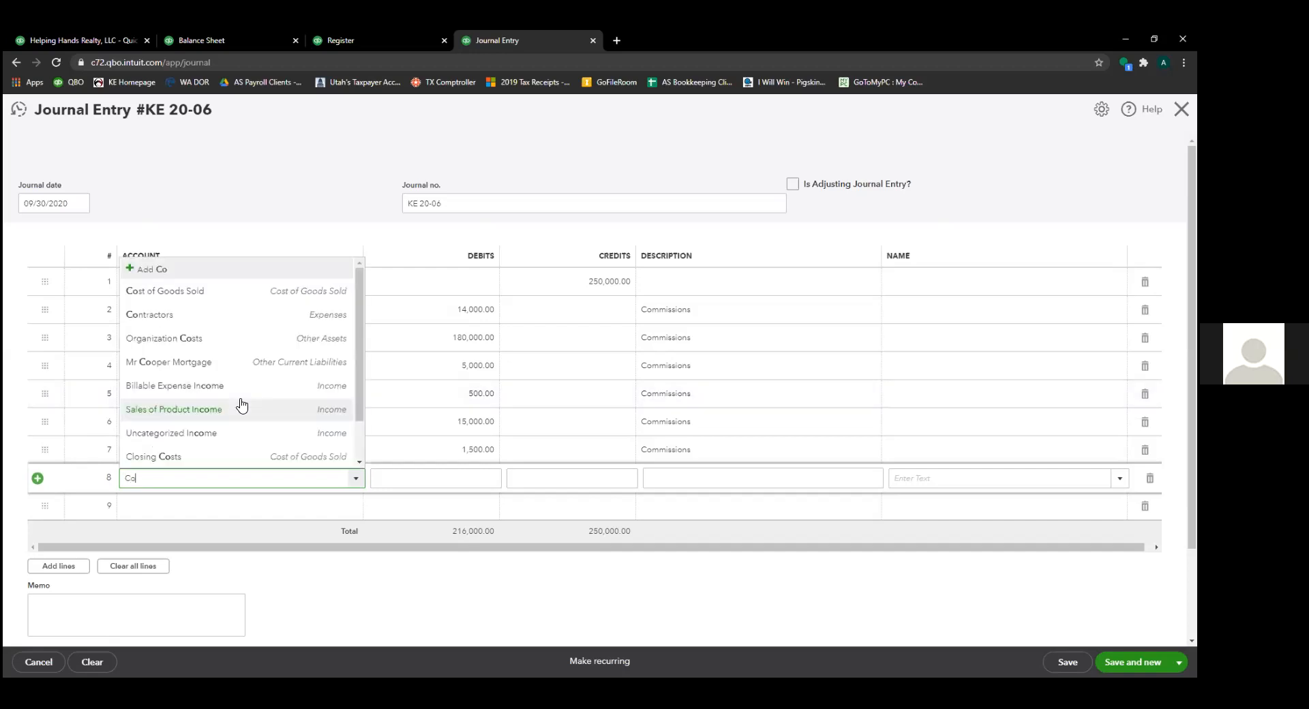
type("lsing")
key("BackSpace")
key("BackSpace")
key("BackSpace")
key("BackSpace")
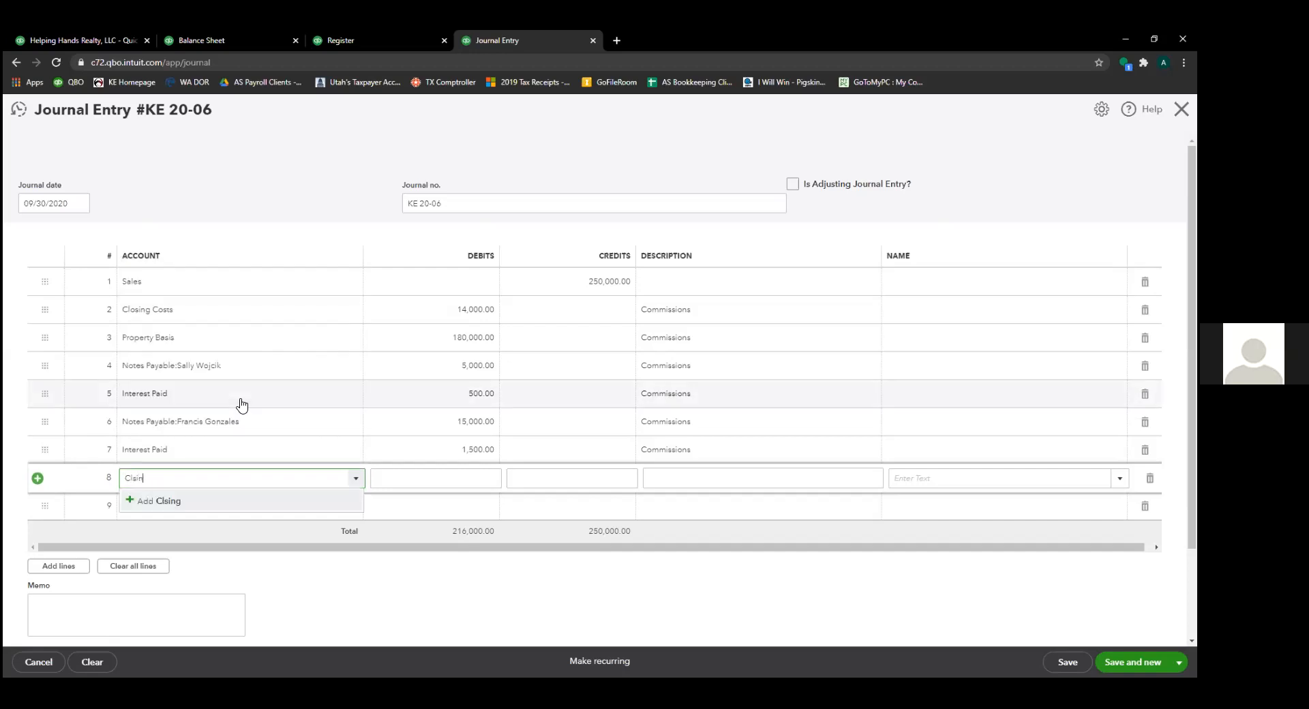
type("s")
key("BackSpace")
type("osing")
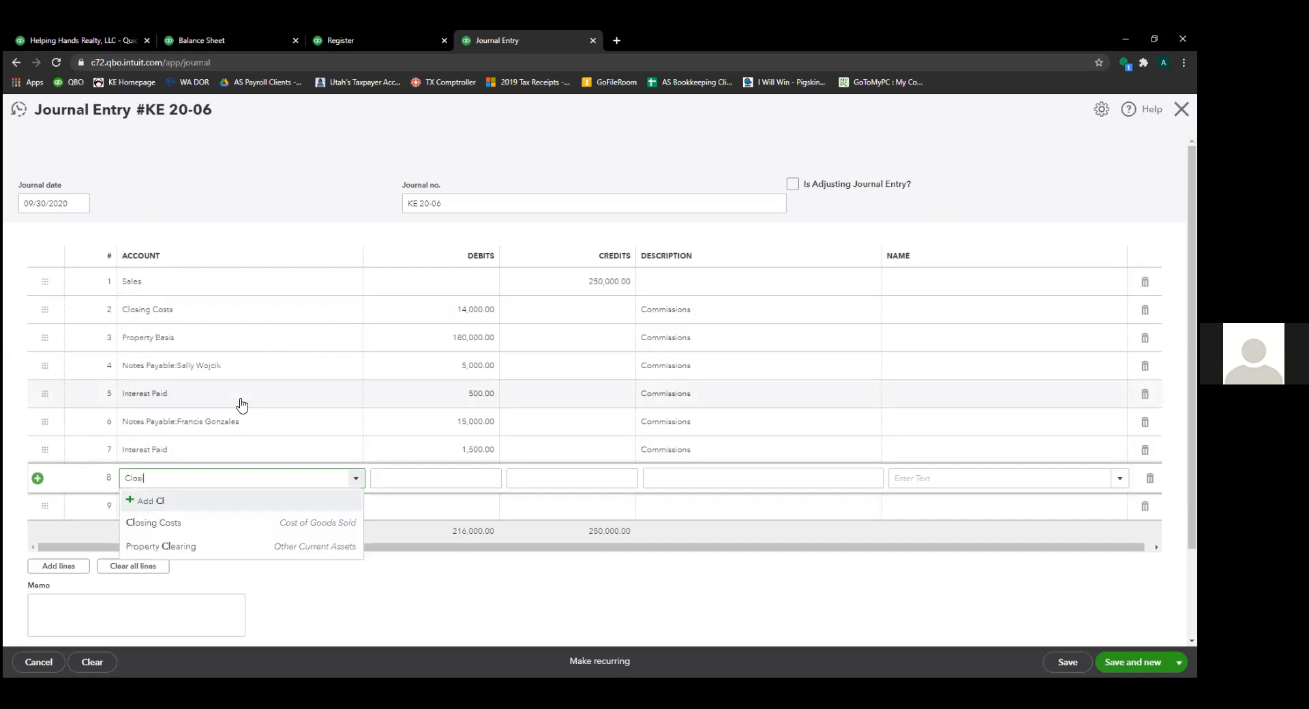
key("Tab")
key("Tab")
key("Tab")
key("BackSpace")
key("BackSpace")
key("BackSpace")
key("BackSpace")
key("BackSpace")
key("BackSpace")
key("BackSpace")
key("BackSpace")
key("BackSpace")
key("BackSpace")
type("Fi")
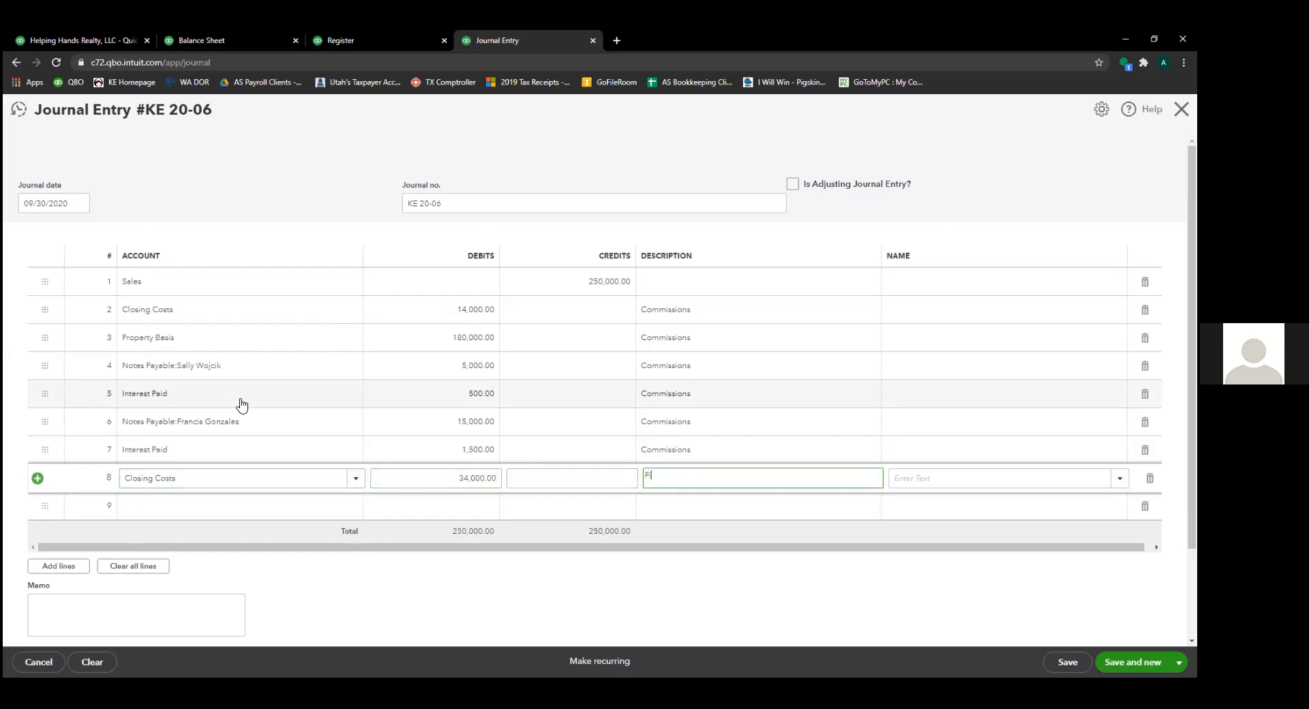
type("nders Fee")
key("Tab")
key("Tab")
key("Tab")
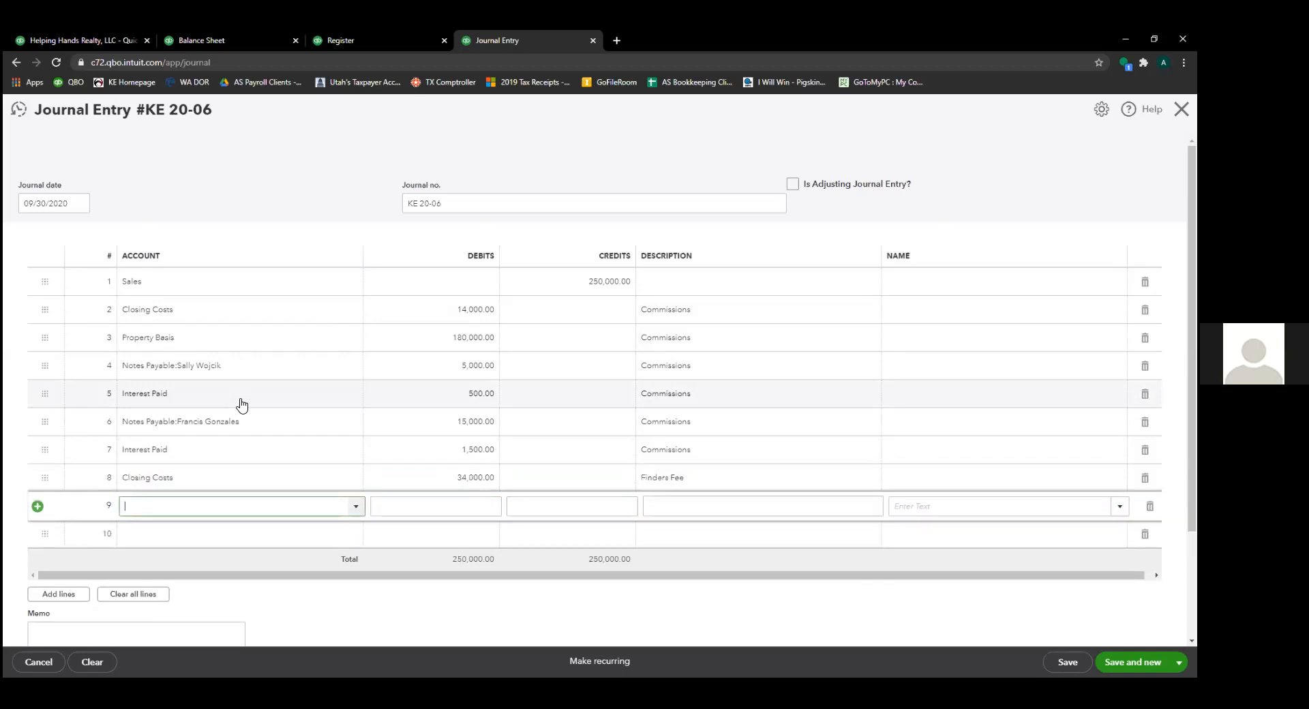
left_click(453, 479)
type("3,000")
key("Tab")
key("Tab")
key("Tab")
key("Tab")
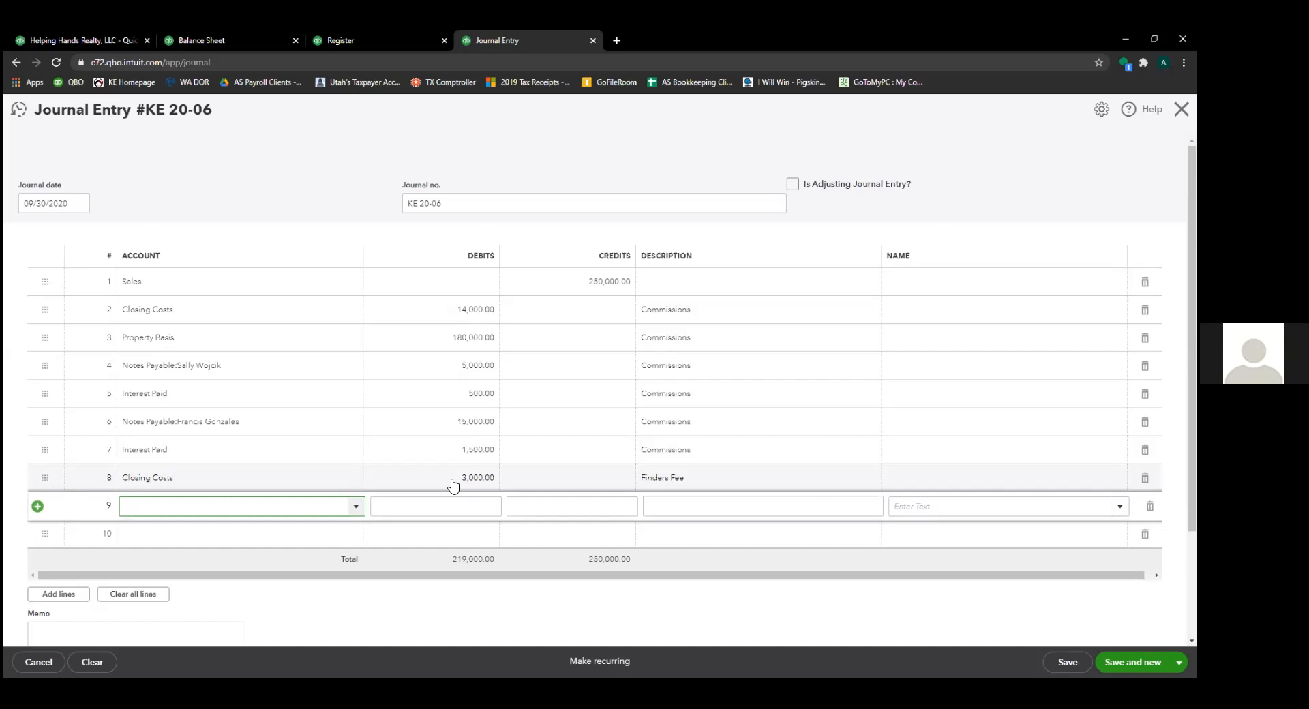
- Debit Property Basis 16,000.00 on line 9 and put Property Clearing on line 10
type("Property Basis")
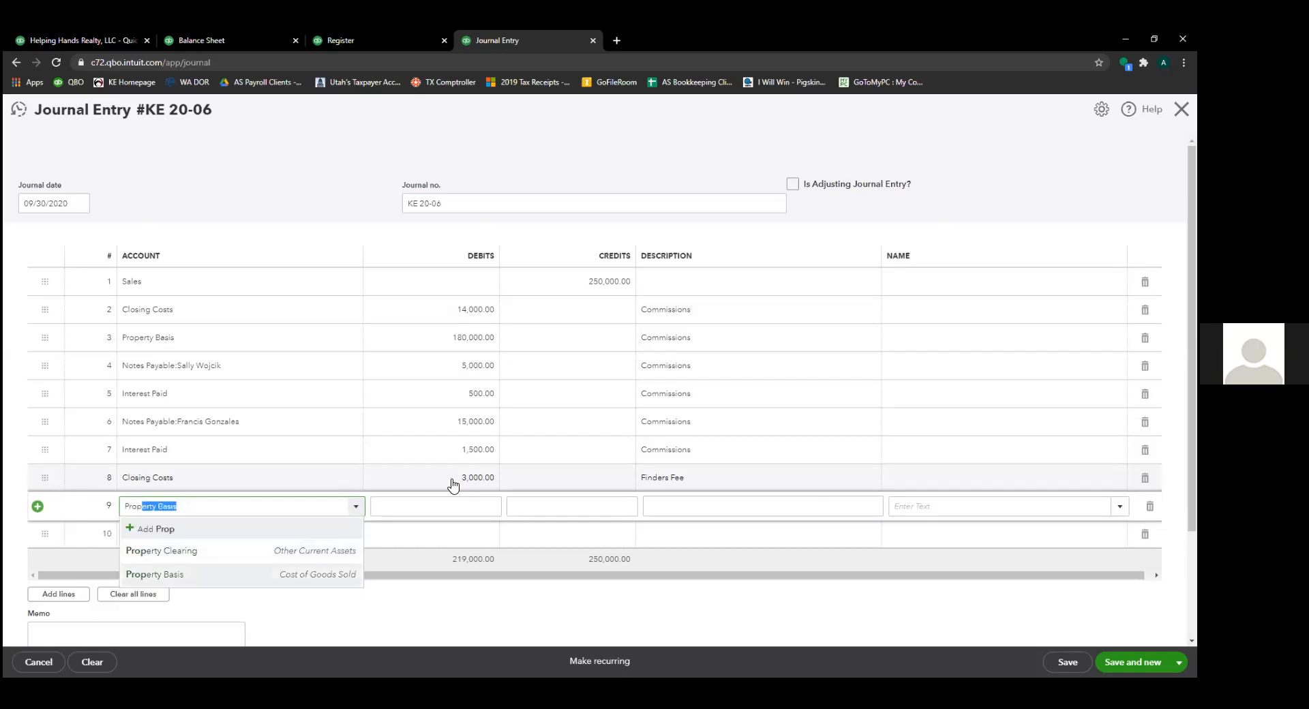
key("Tab")
type("16000")
key("Tab")
key("Tab")
key("Tab")
key("Tab")
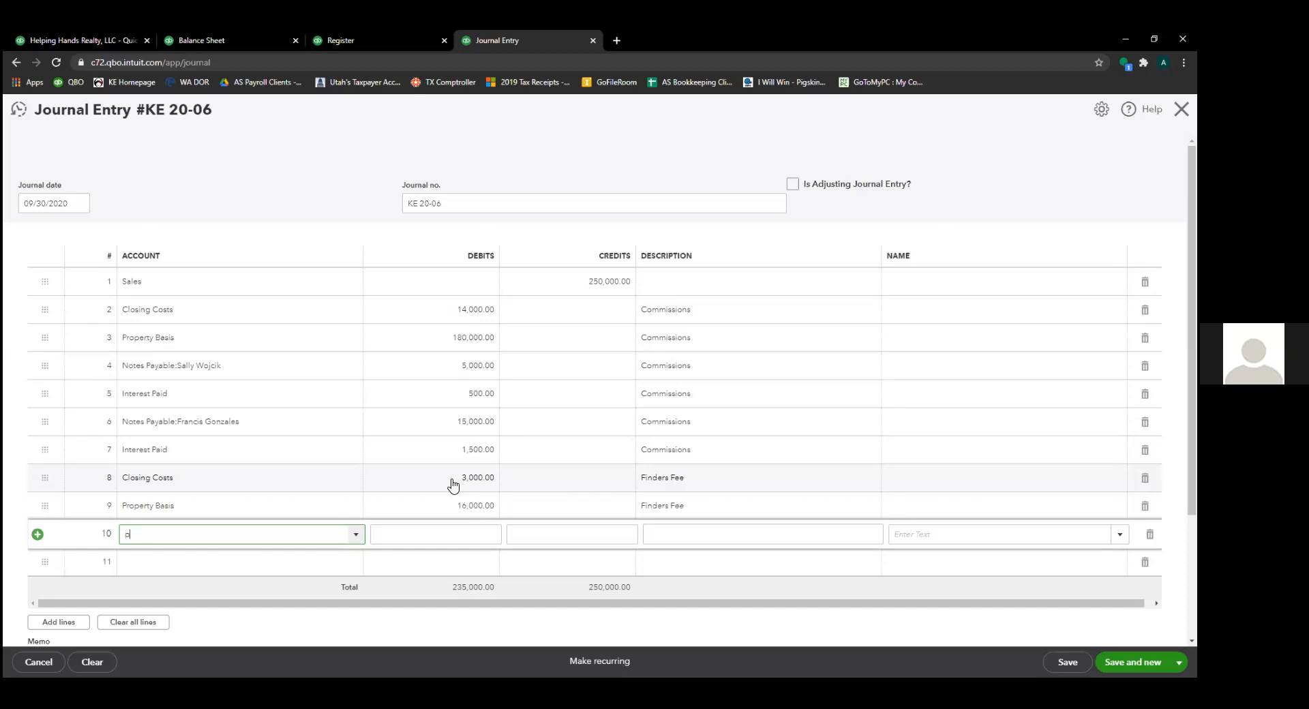
type("roperty Clearing")
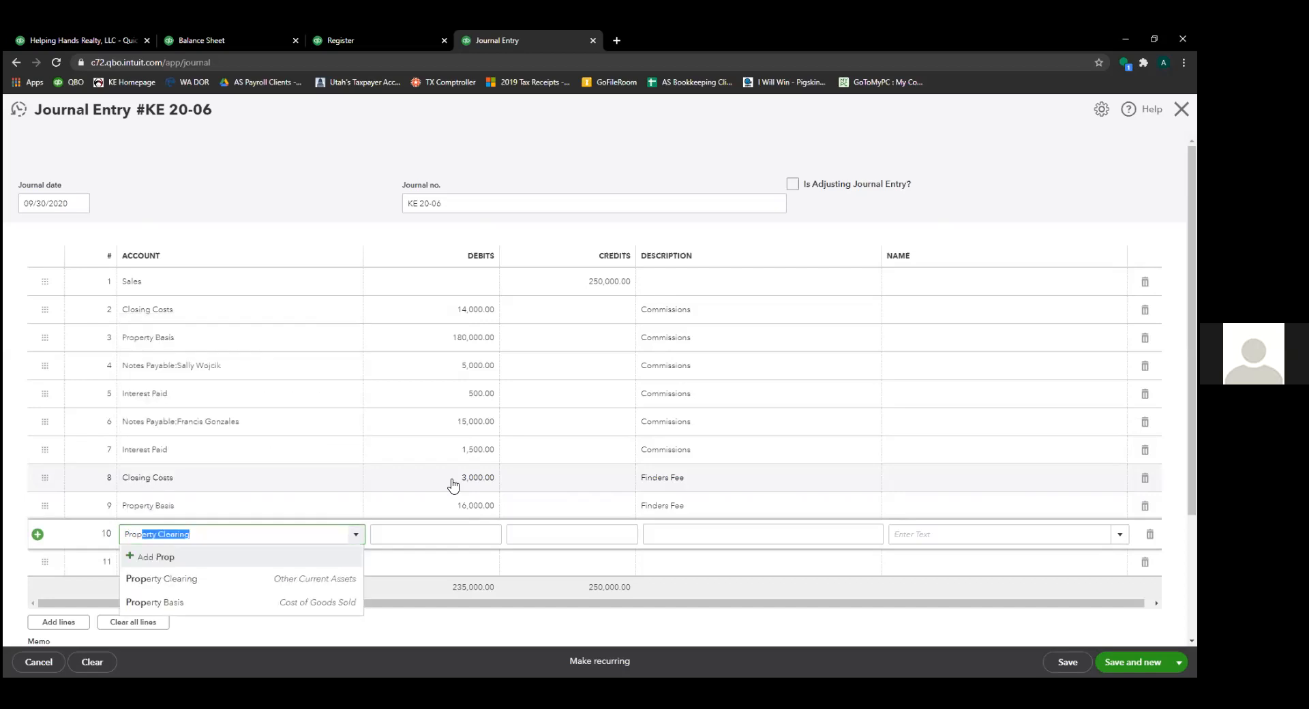
key("Tab")
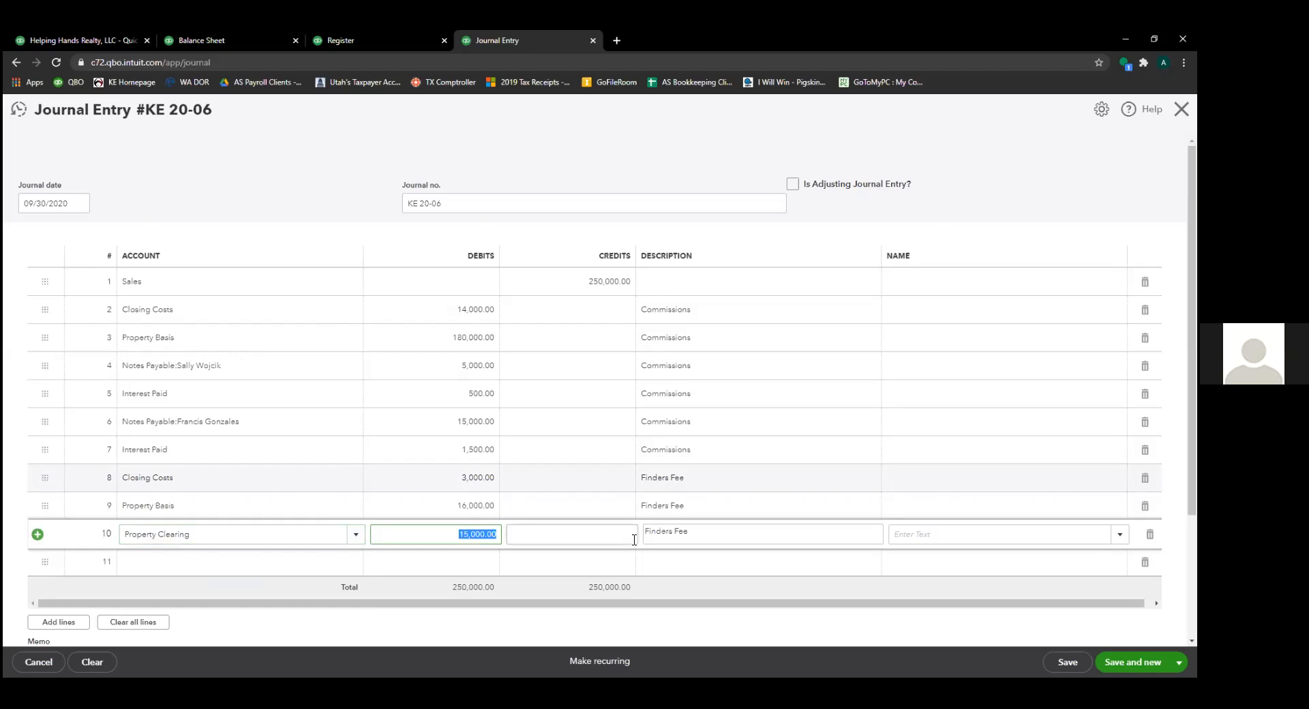
- Describe line 9 as Solar and line 10 as Cash due to seller
left_click(678, 504)
type("Solar")
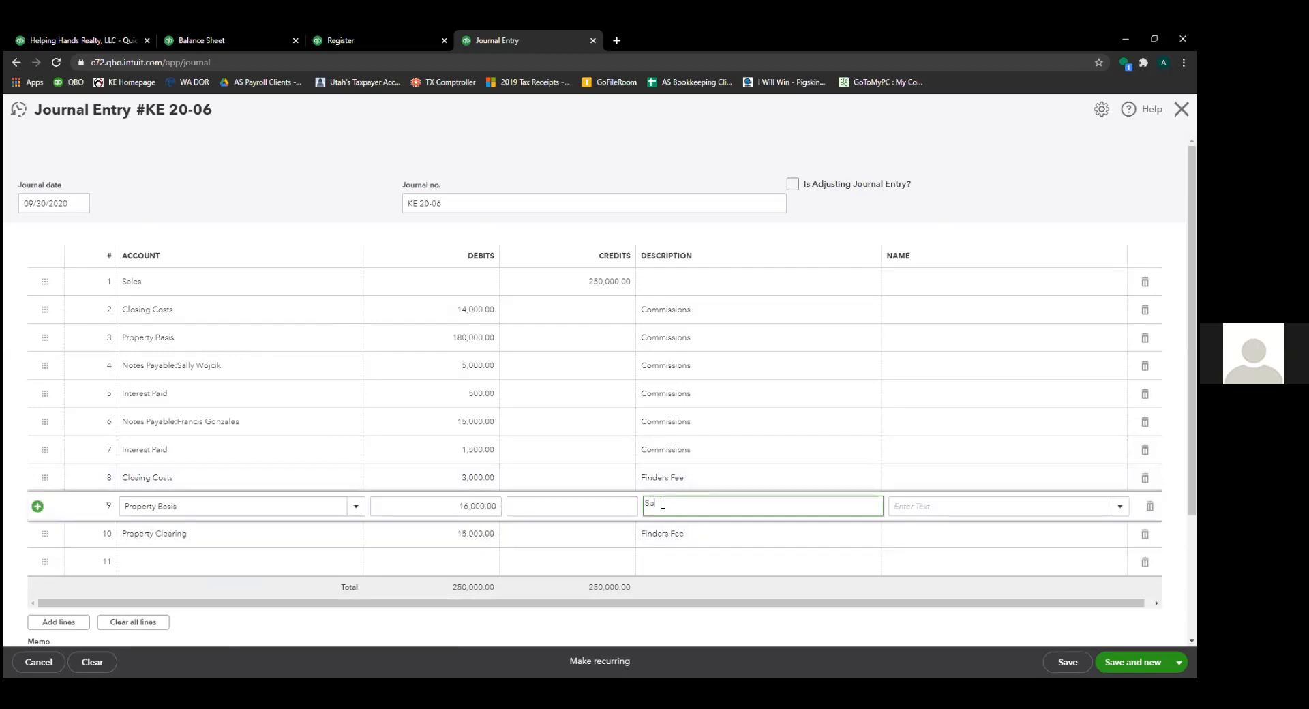
key("Tab")
key("Tab")
key("Tab")
key("Tab")
key("Tab")
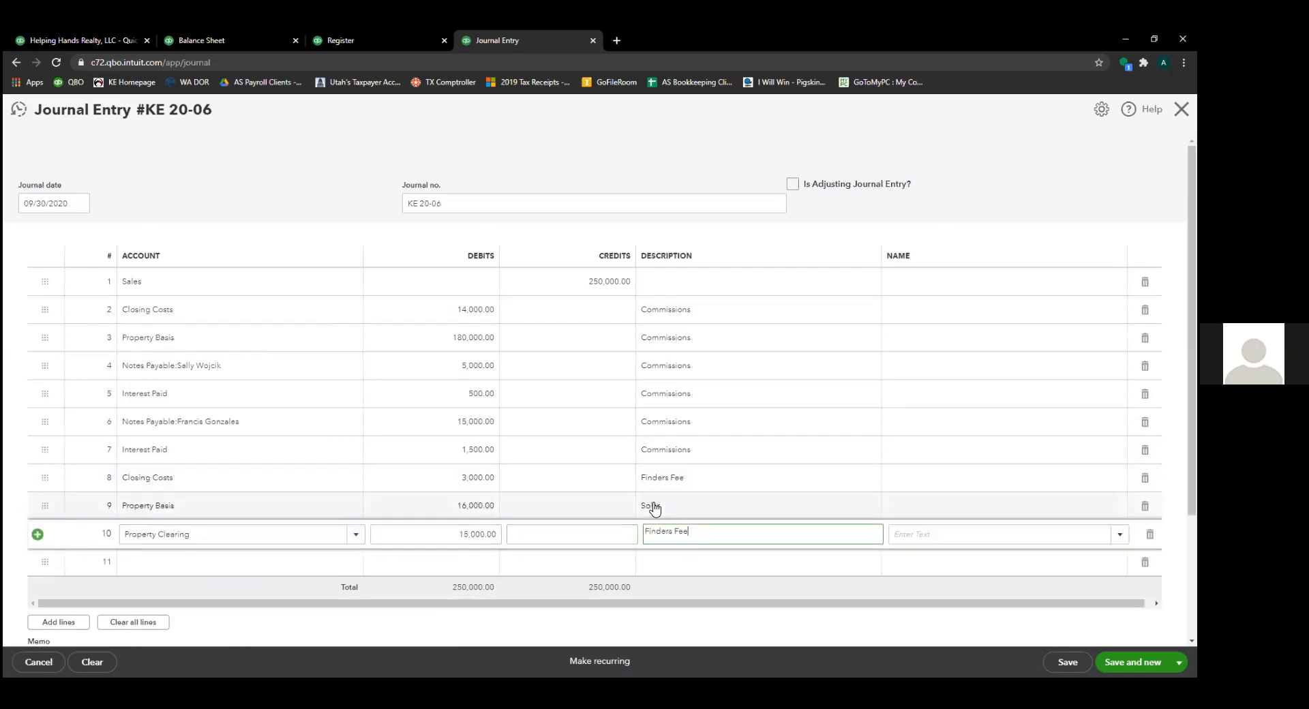
type("Cash due to seller")
- Change line 3's description from Commissions to 'Mortgage Payoff - Home owner'
left_click(156, 421)
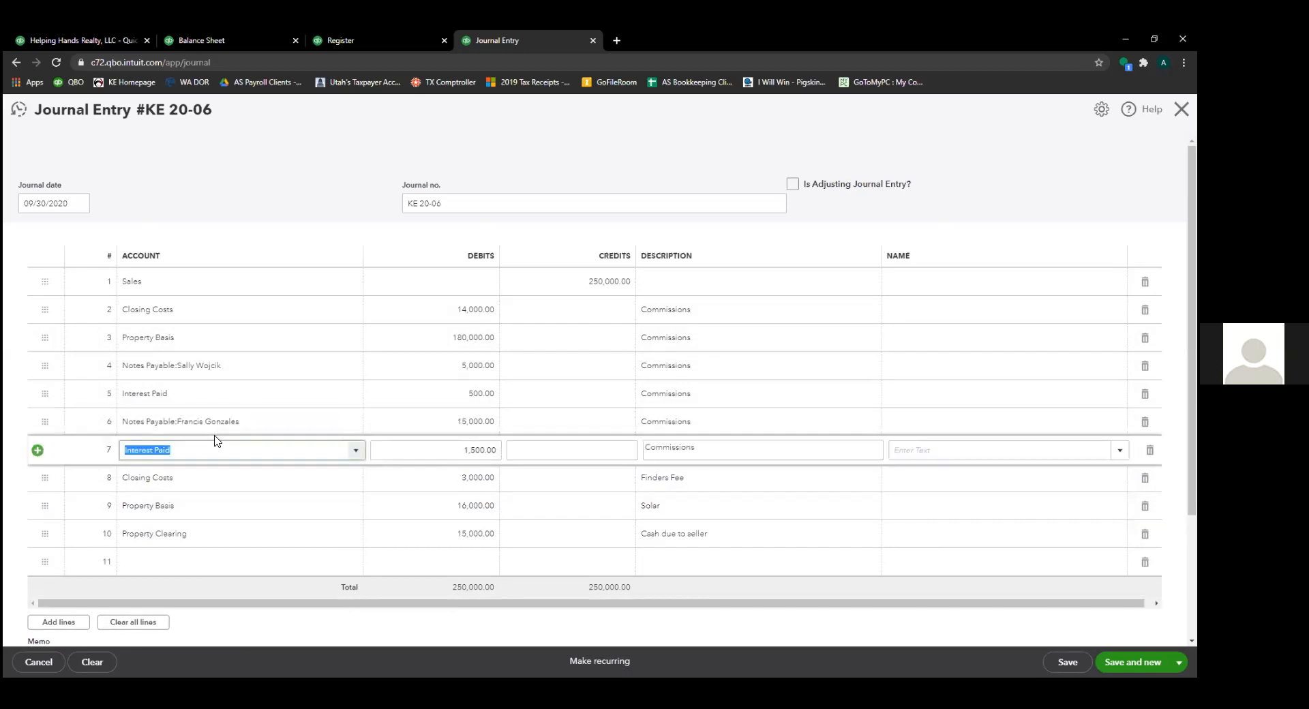
left_click(709, 422)
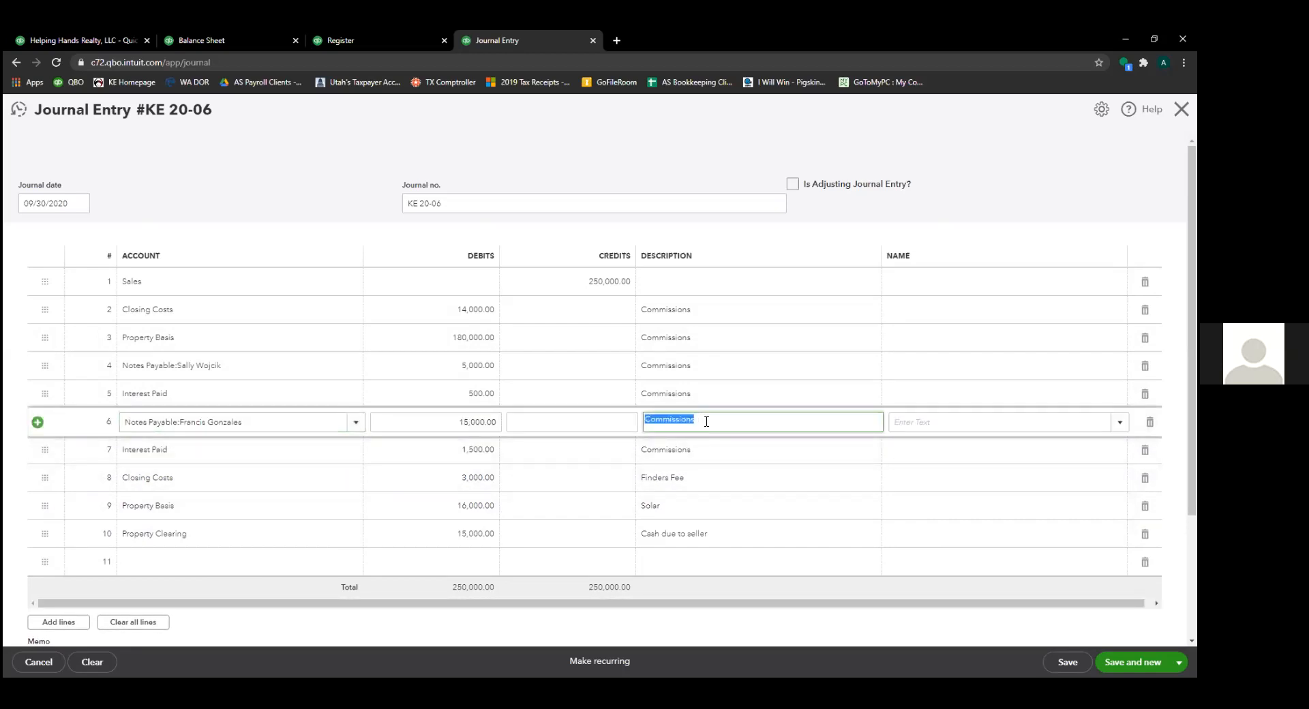
left_click(704, 331)
left_click(701, 317)
left_click(698, 359)
left_click(714, 443)
left_click(690, 341)
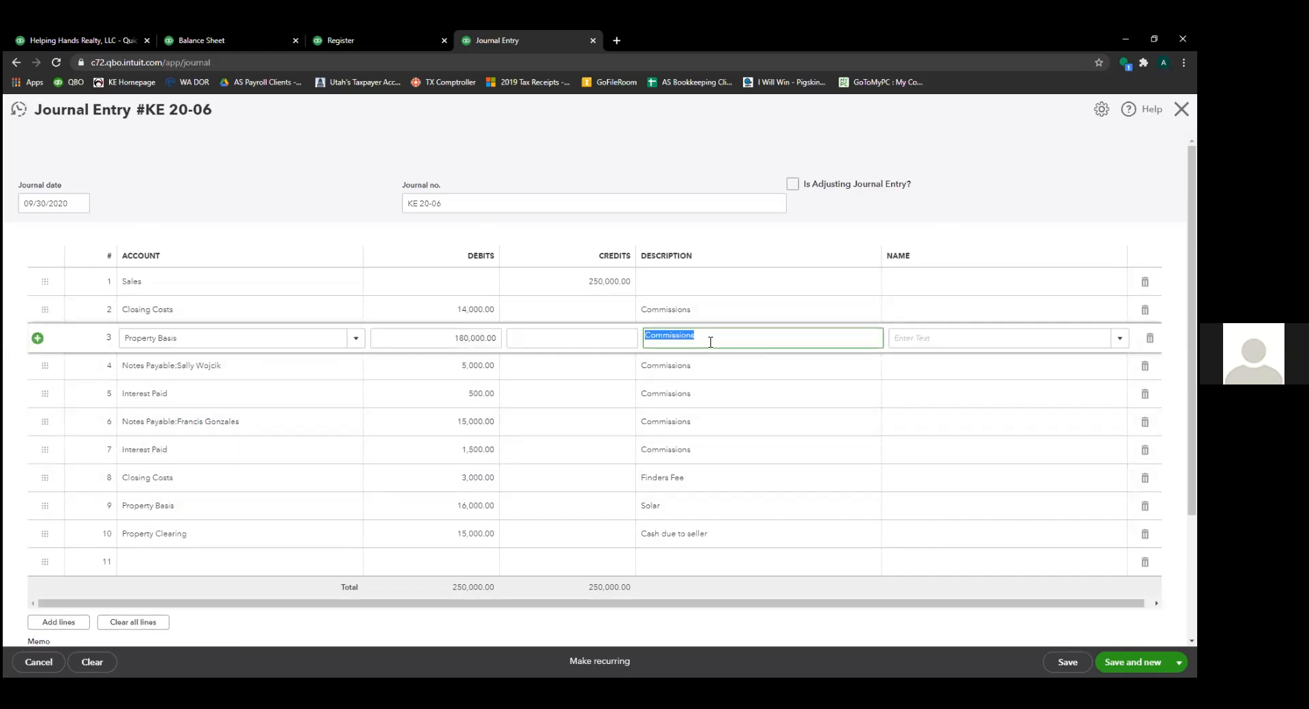
type("Mortgage Payoff - Hon")
key("BackSpace")
type("me owner")
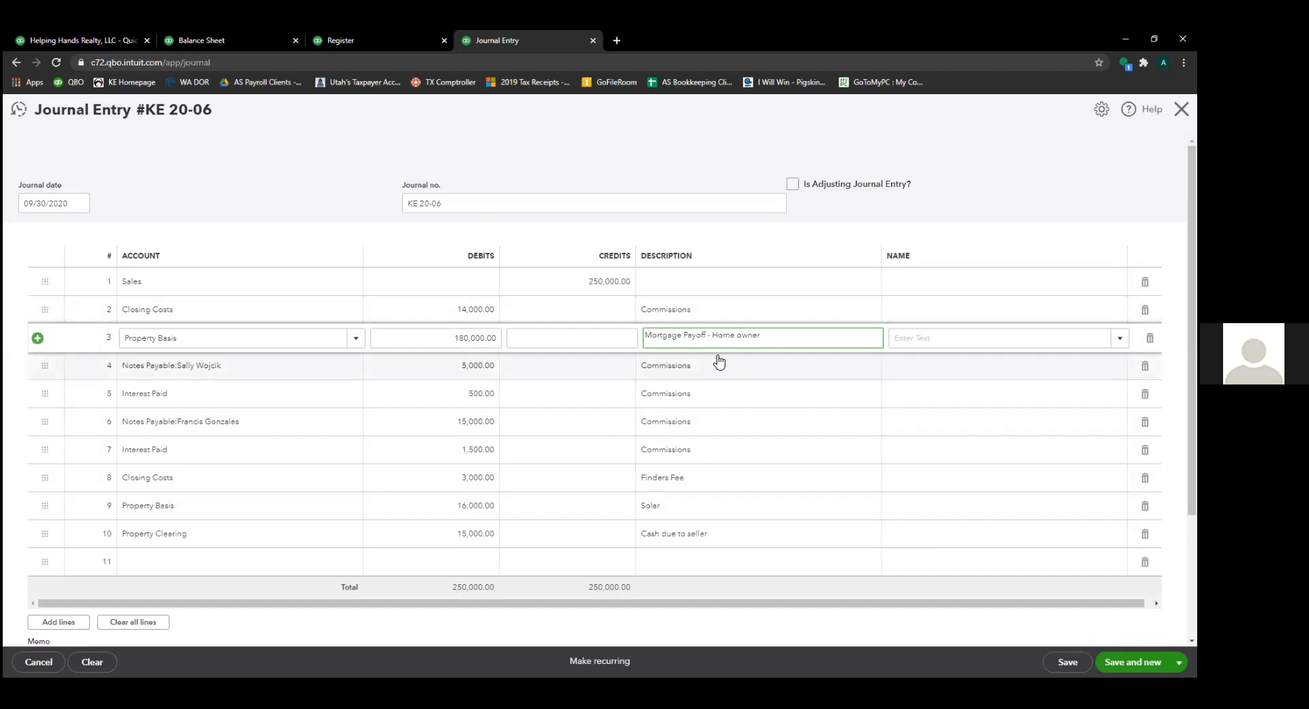
- Describe lines 4 and 5 as the first note holder's Payoff and Interest
left_click(714, 365)
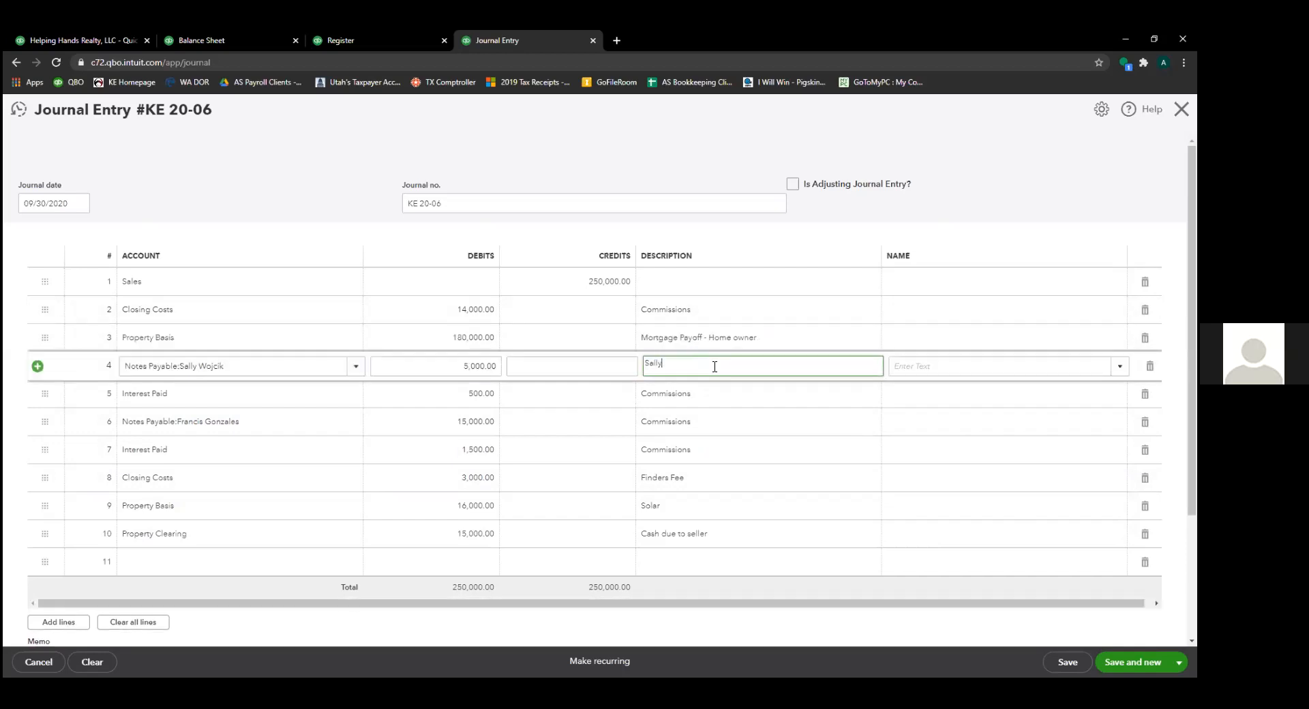
type("Wojcik Payoff")
left_click(707, 392)
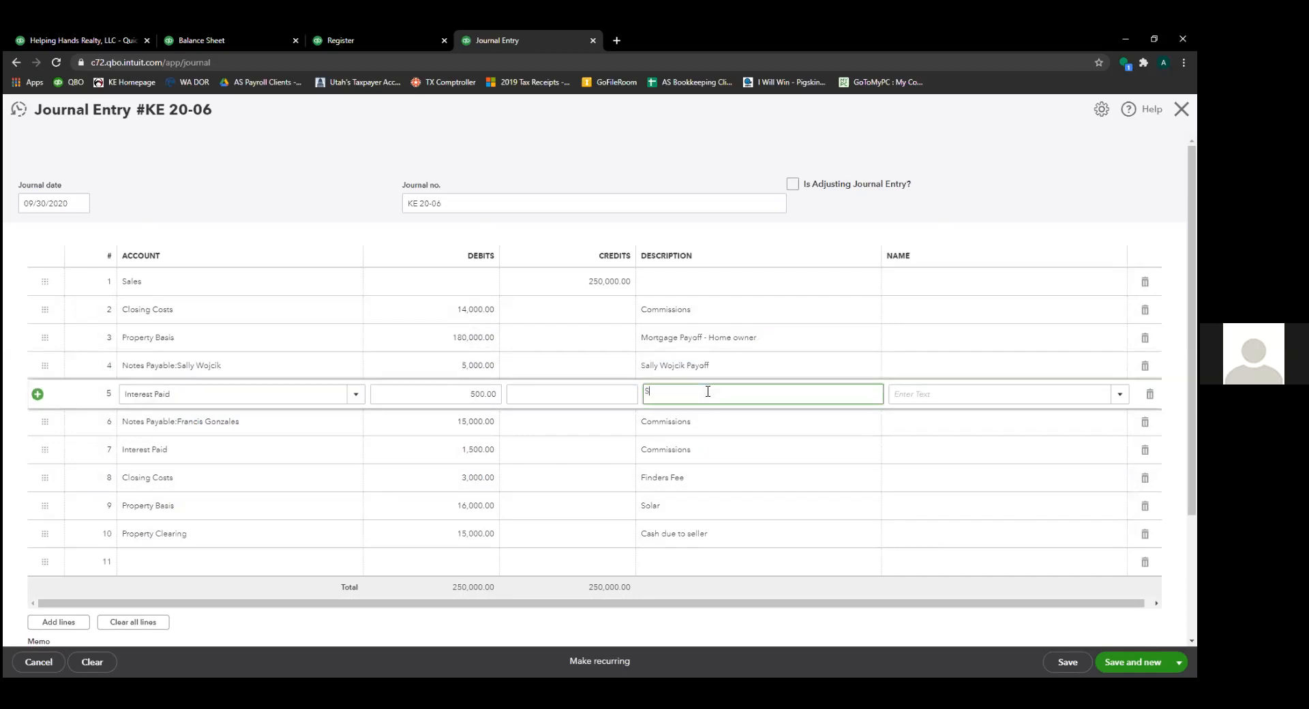
key("Tab")
- Describe lines 6 and 7 as the second note holder's Payoff and Interest
left_click(715, 422)
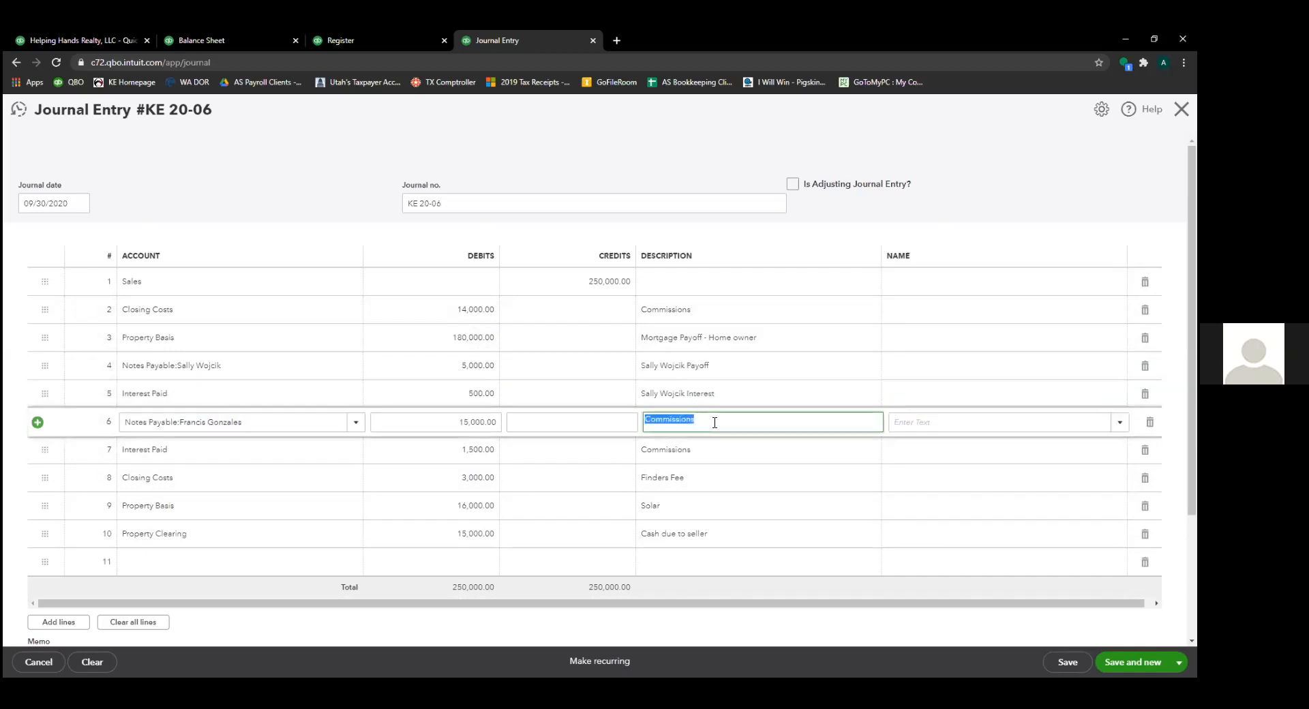
key("ctrl+a")
key("ctrl+c")
left_click(714, 450)
key("ctrl+v")
double_click(723, 448)
type("Interest")
key("Tab")
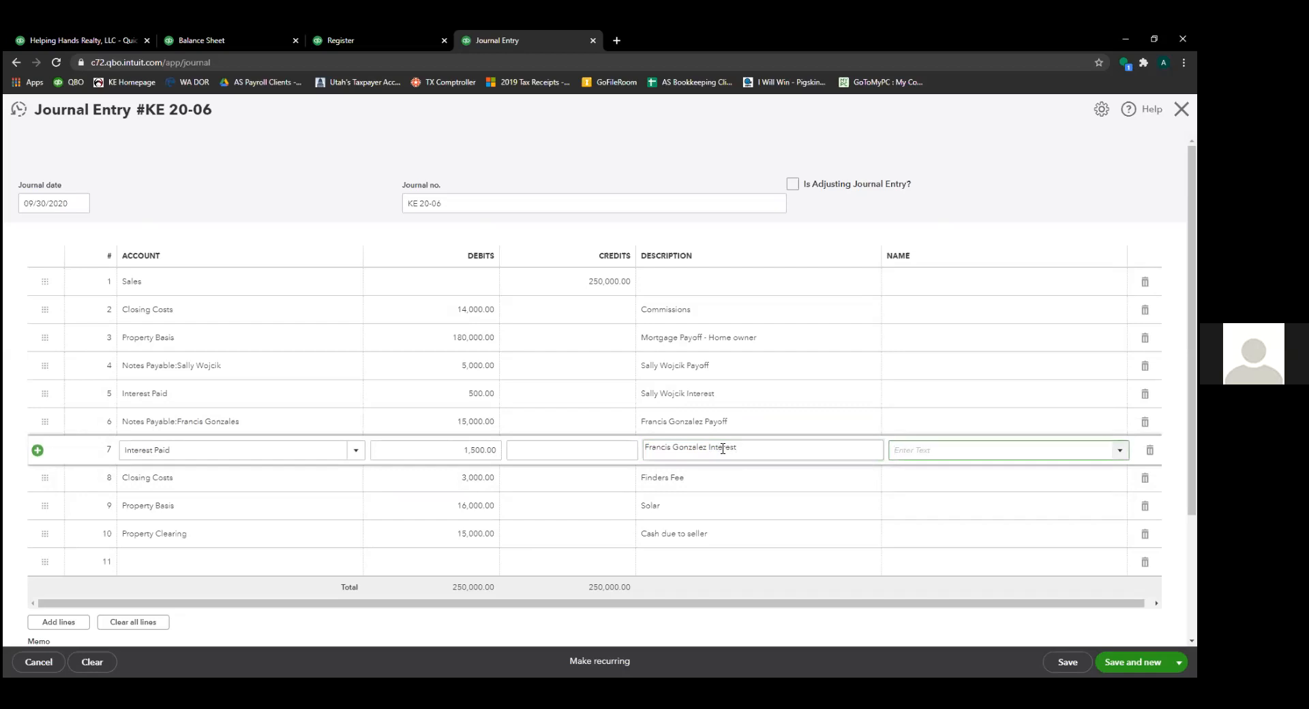
- Append 'Payoff' to line 9 so it reads 'Solar Payoff'
left_click(693, 506)
left_click(693, 505)
type("Payoff")
key("Tab")
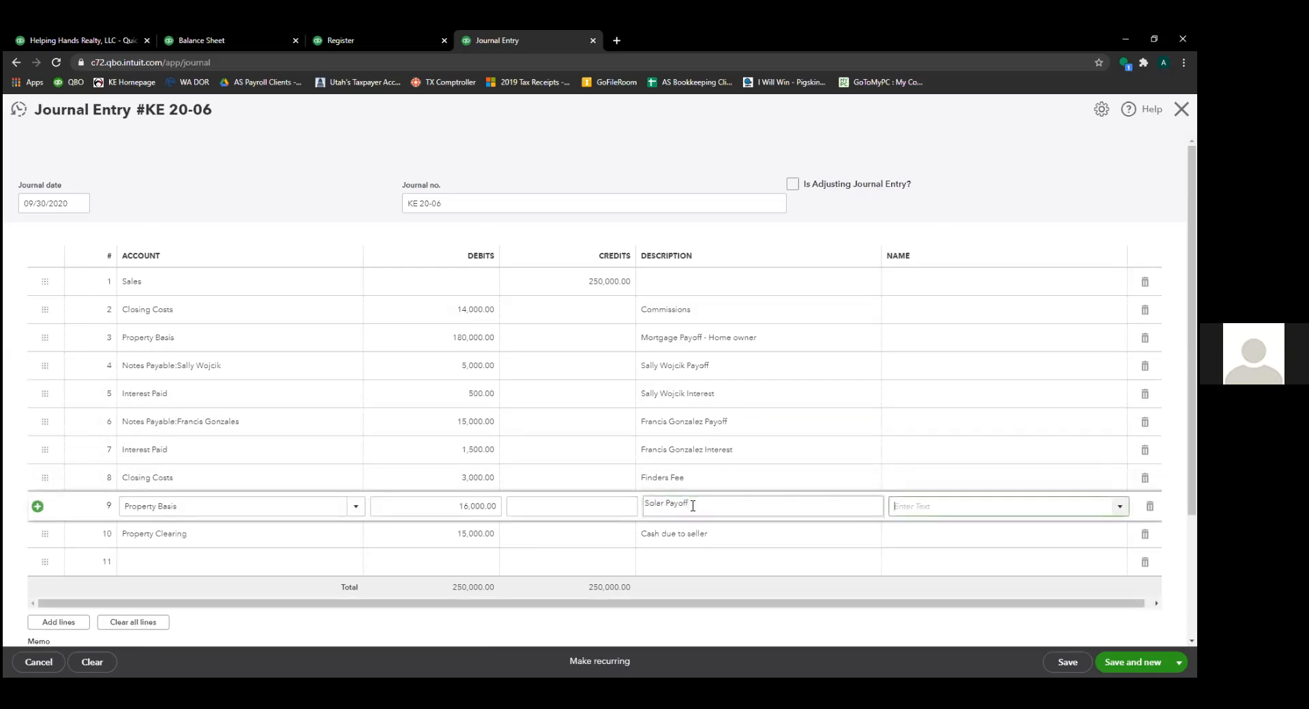
left_click(174, 562)
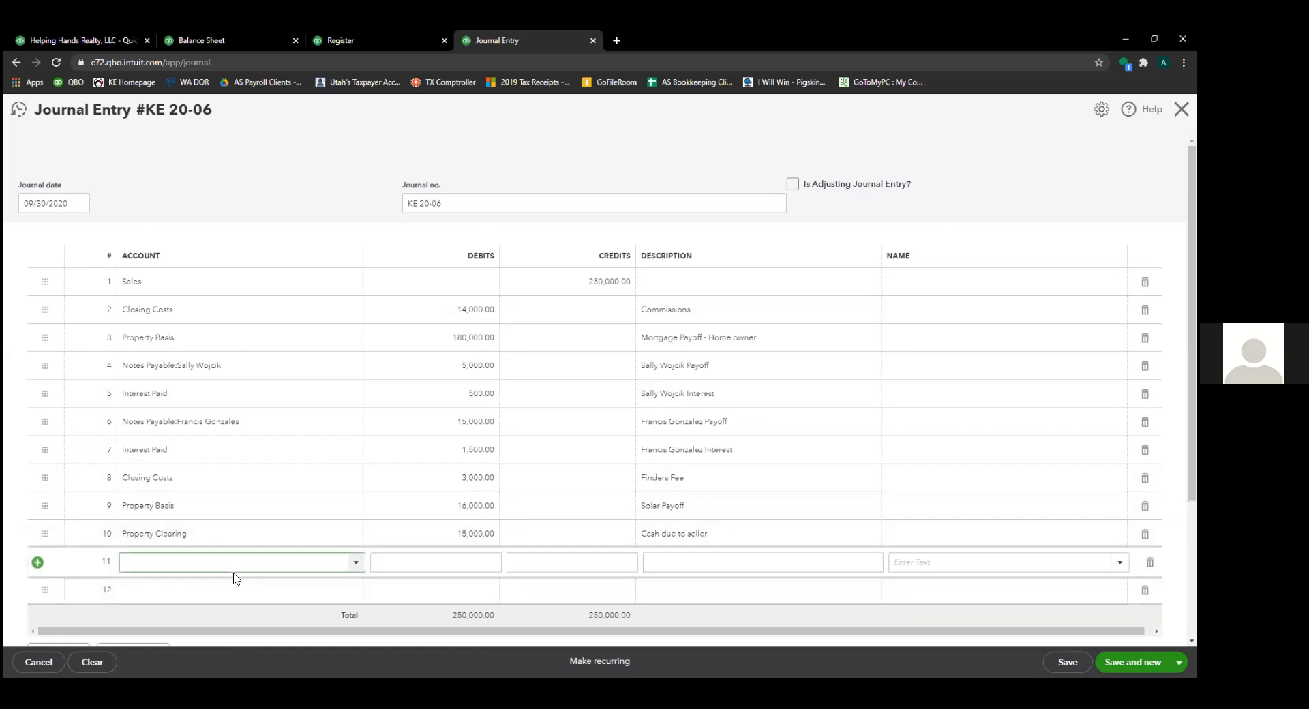
scroll(243, 470, "down", 2)
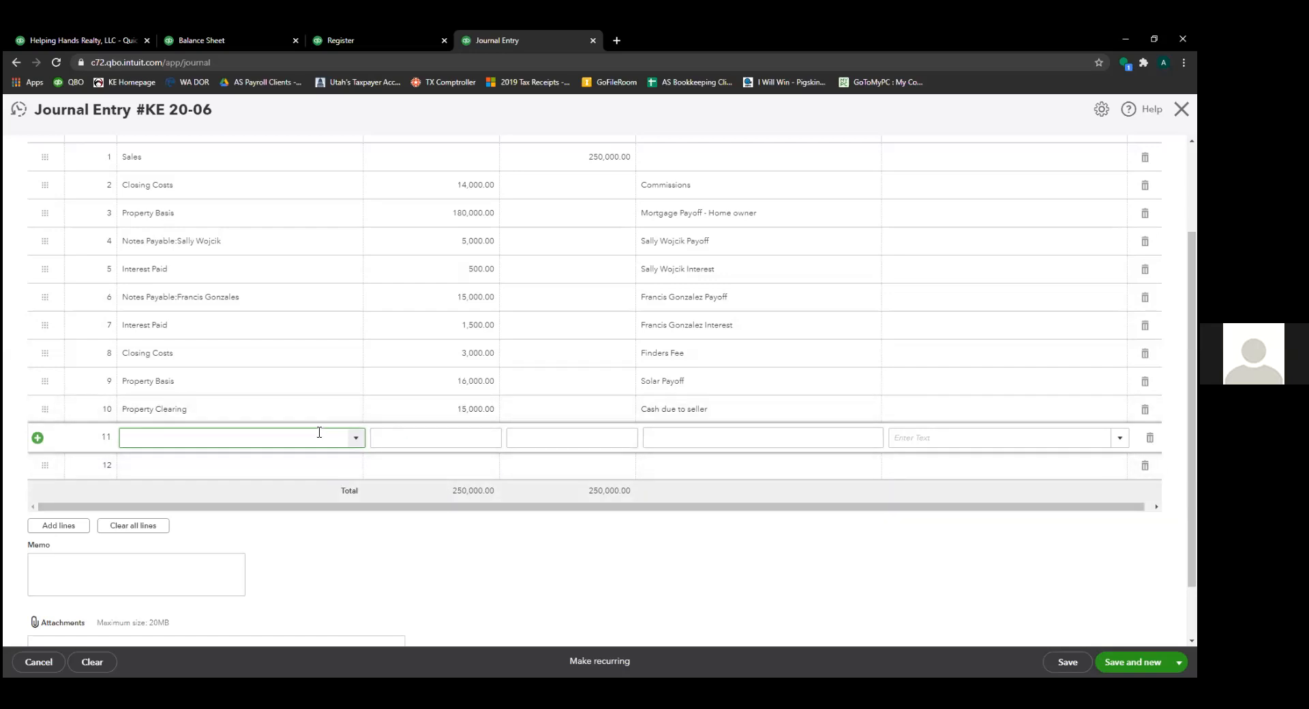
type("inven")
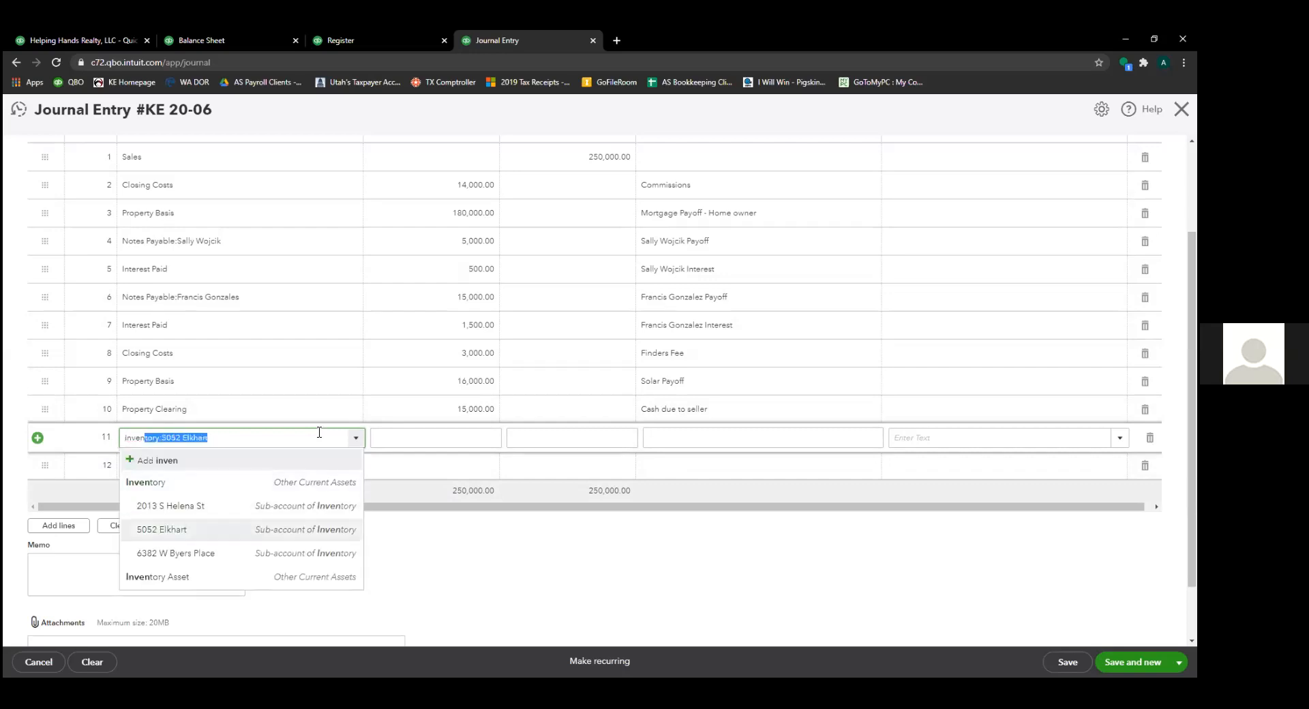
key("Tab")
key("Tab")
key("Tab")
key("shift+Tab")
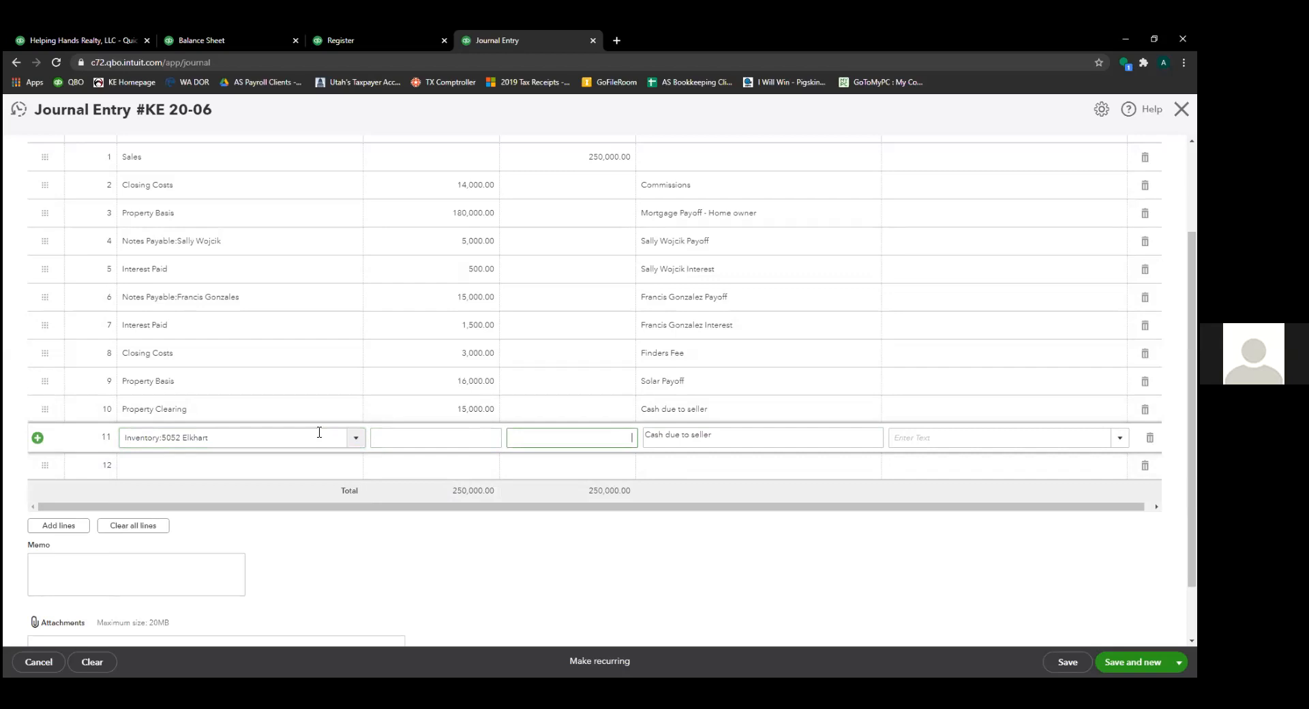
type("18000")
key("Tab")
key("Tab")
key("Tab")
key("Tab")
key("Tab")
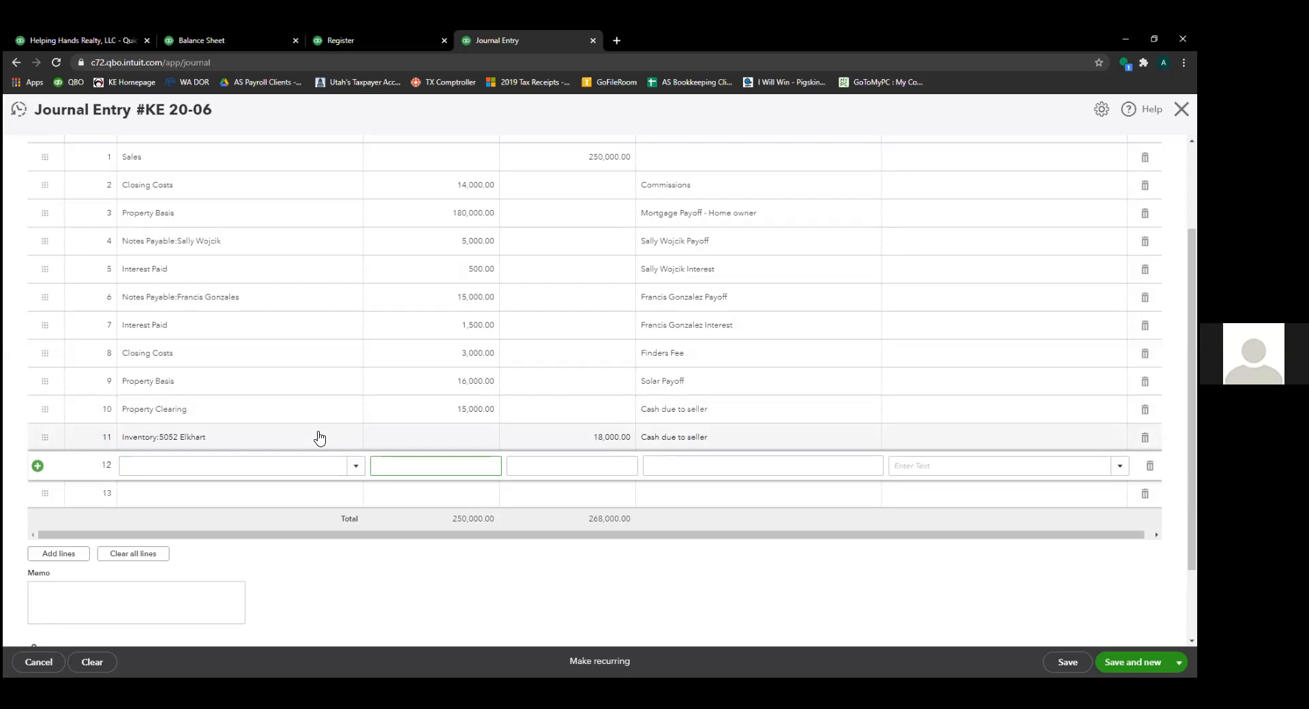
- Set line 12's account to Property Basis for the 18,000.00 debit
key("shift+Tab")
type("propert")
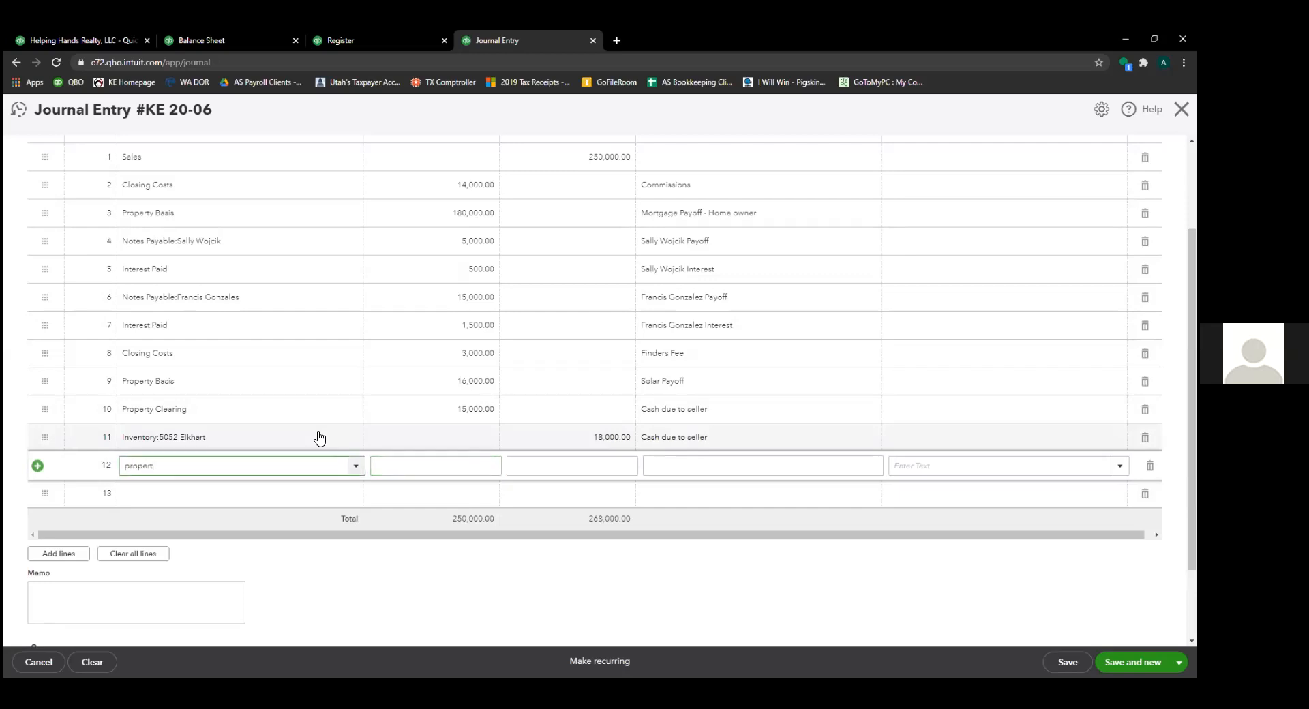
type("y Basis")
key("Down")
key("Down")
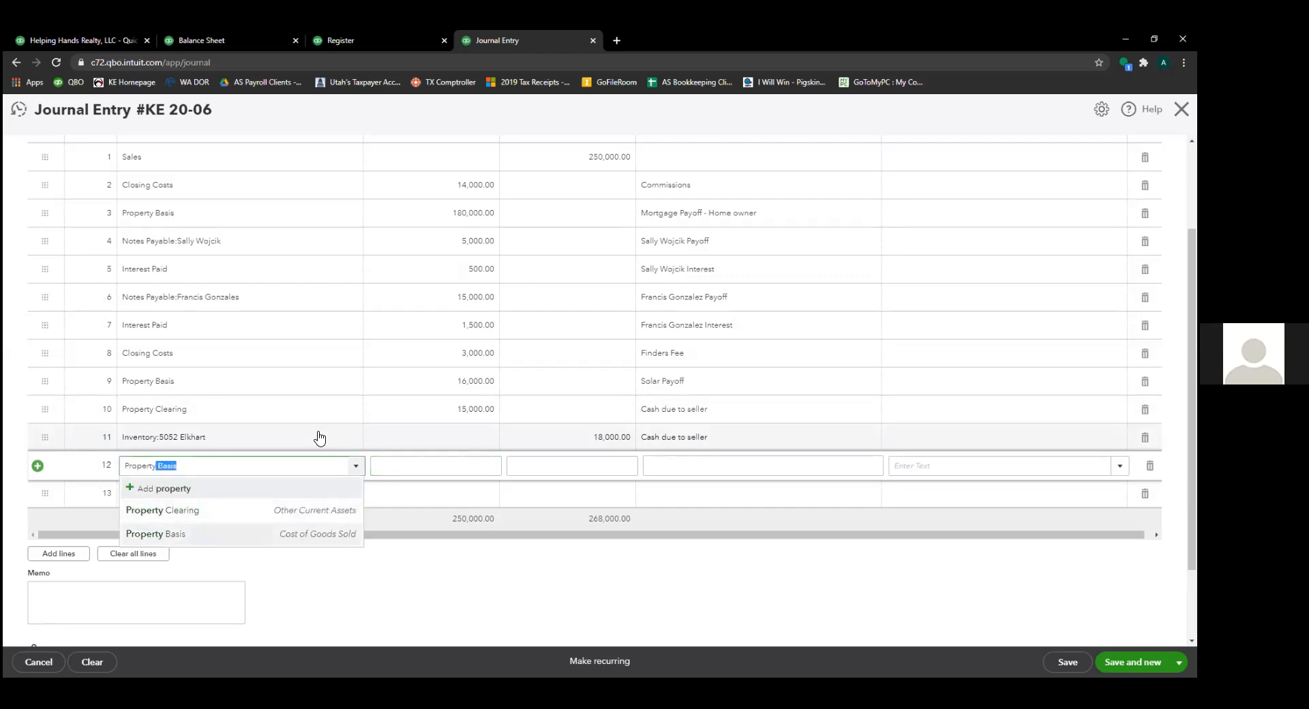
key("Tab")
key("Tab")
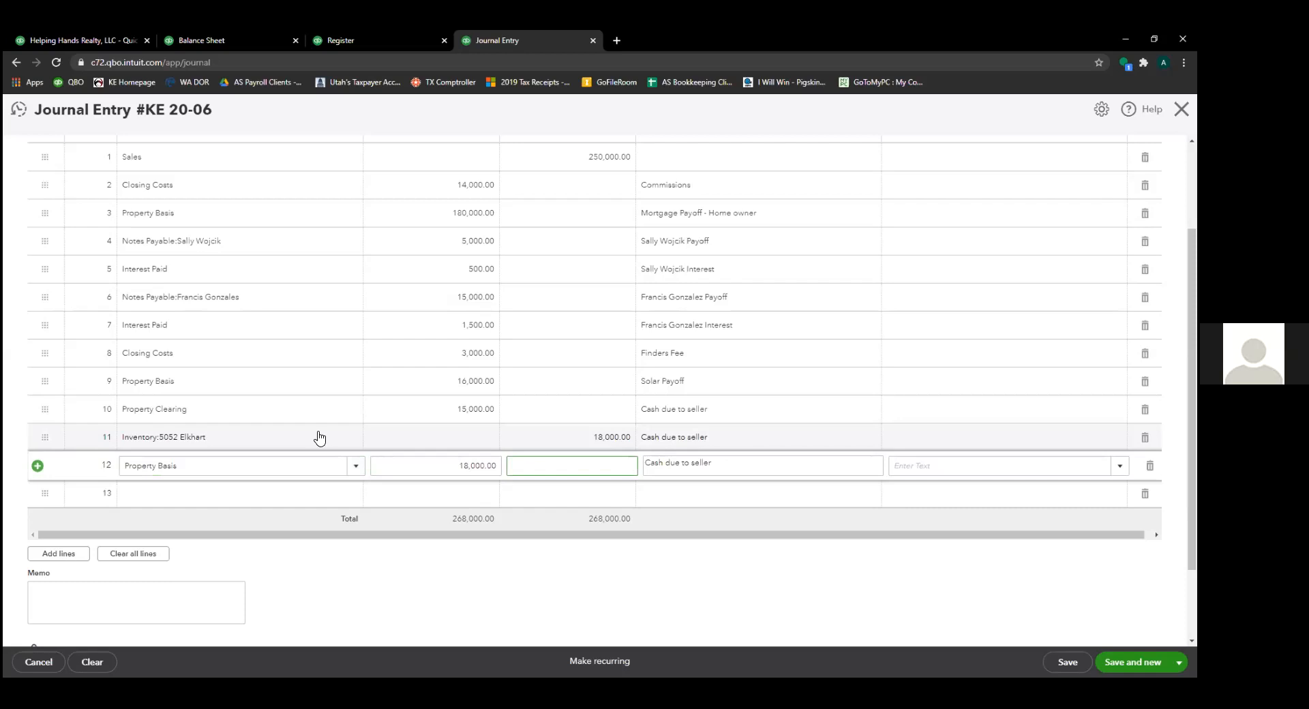
- Describe line 11 as 'Remove Property' and line 12 as 'Cost of Goods Sold - Property Basis'
left_click(747, 439)
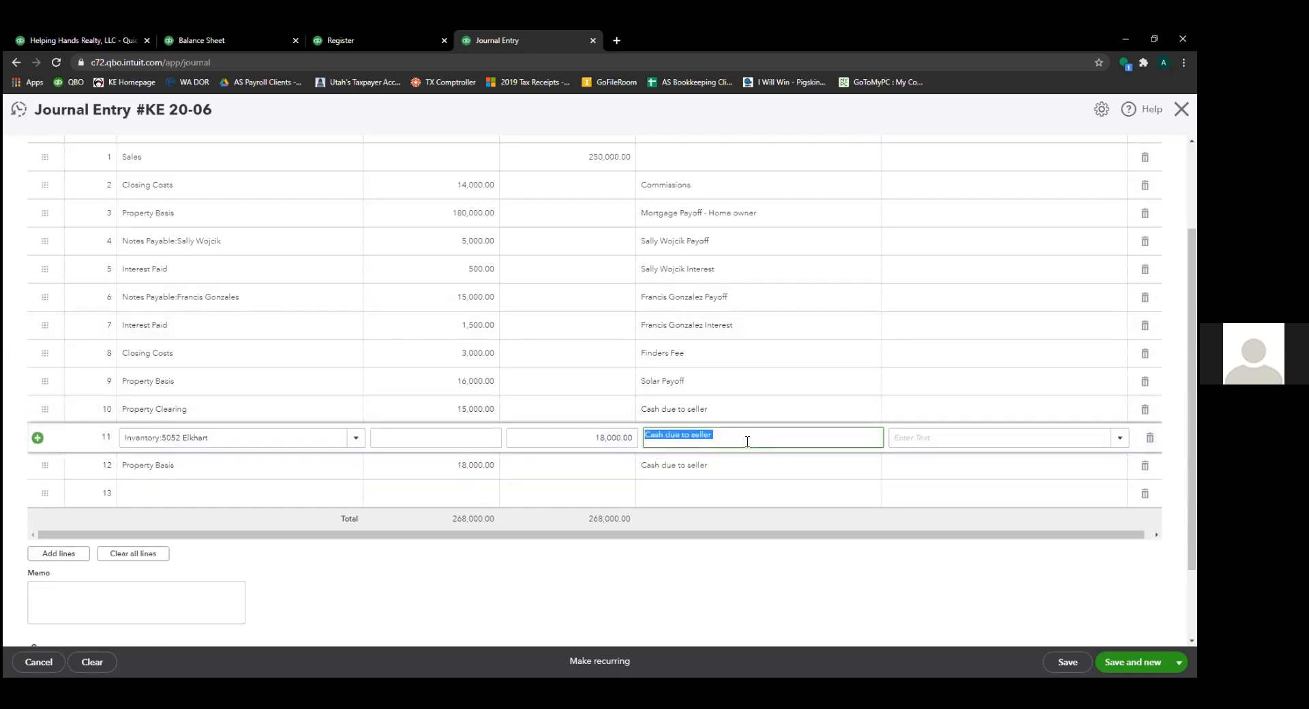
type("Remove Property")
key("Tab")
left_click(748, 465)
type("Cost of Goods Sold - Property Basis")
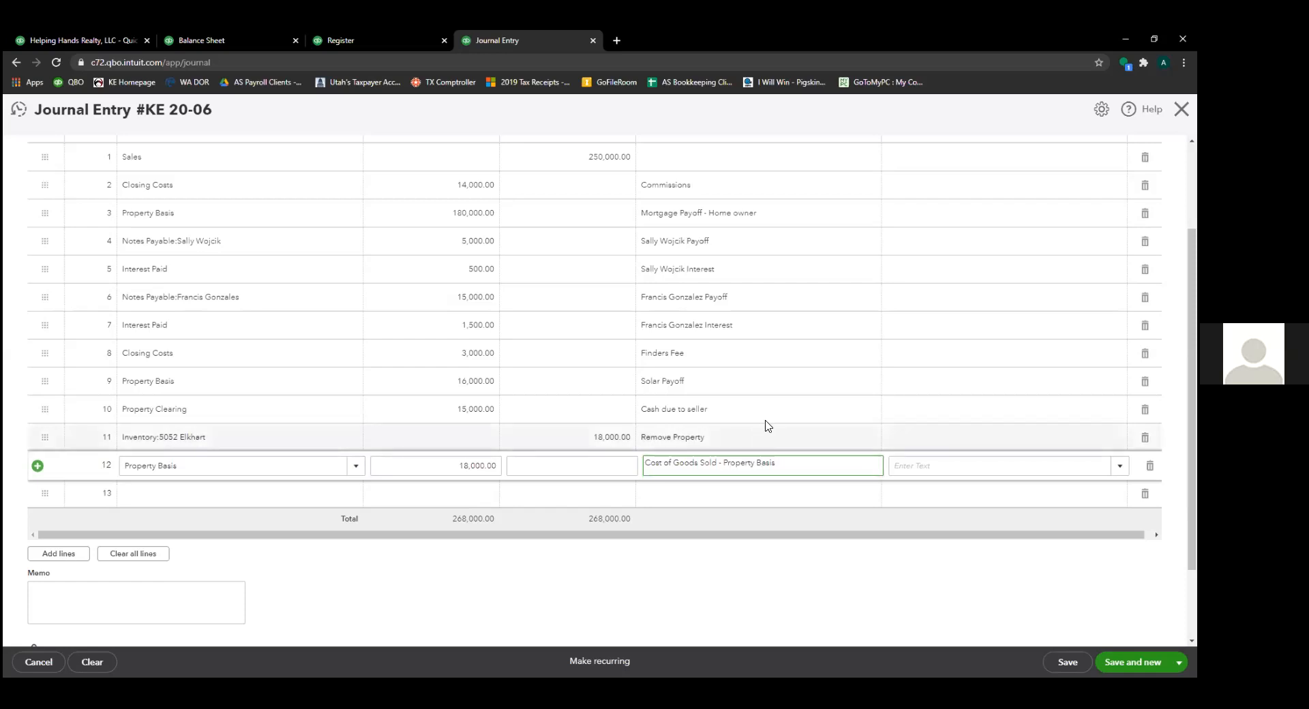
scroll(759, 382, "up", 2)
scroll(597, 295, "down", 4)
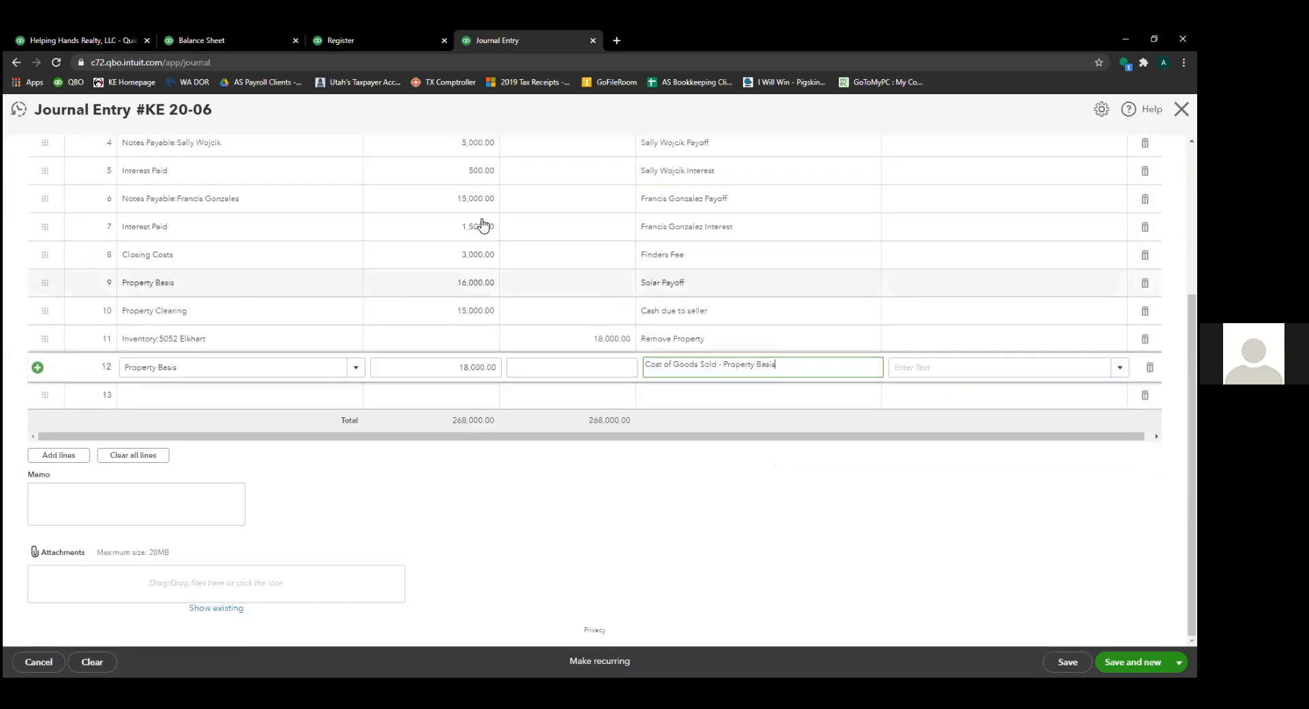
left_click(338, 371)
left_click(409, 368)
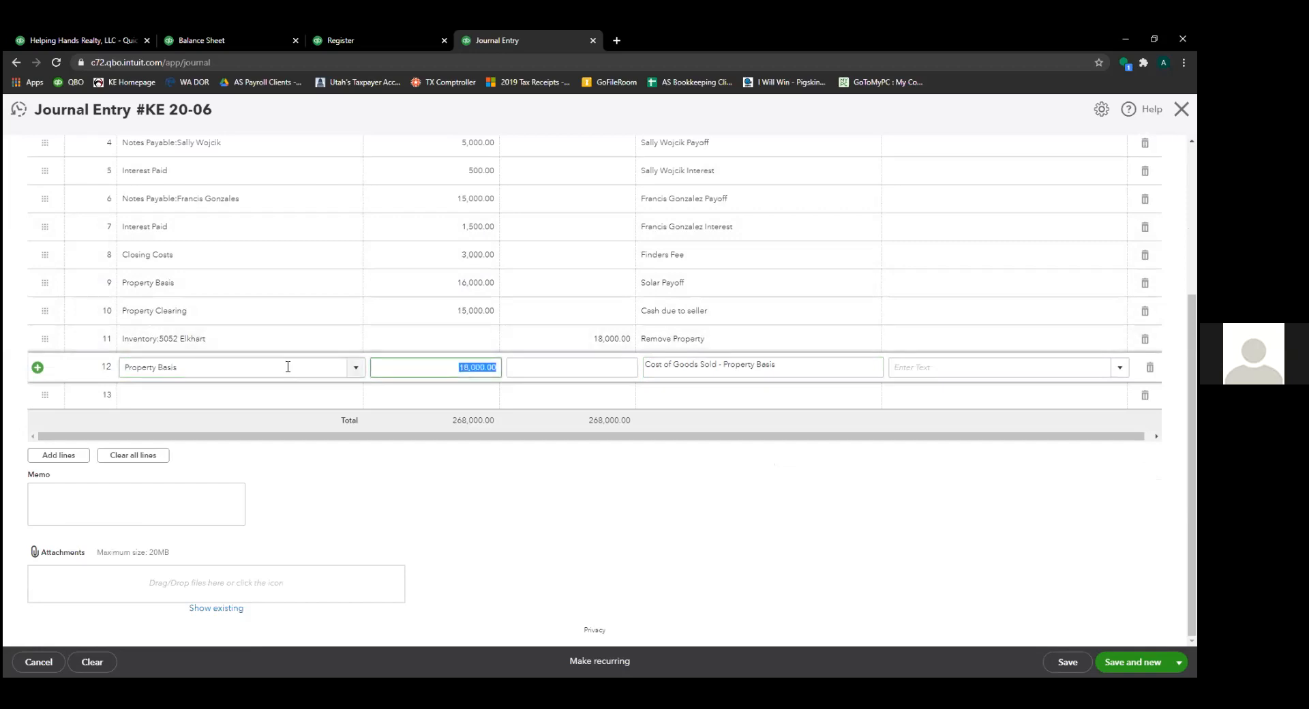
left_click(243, 340)
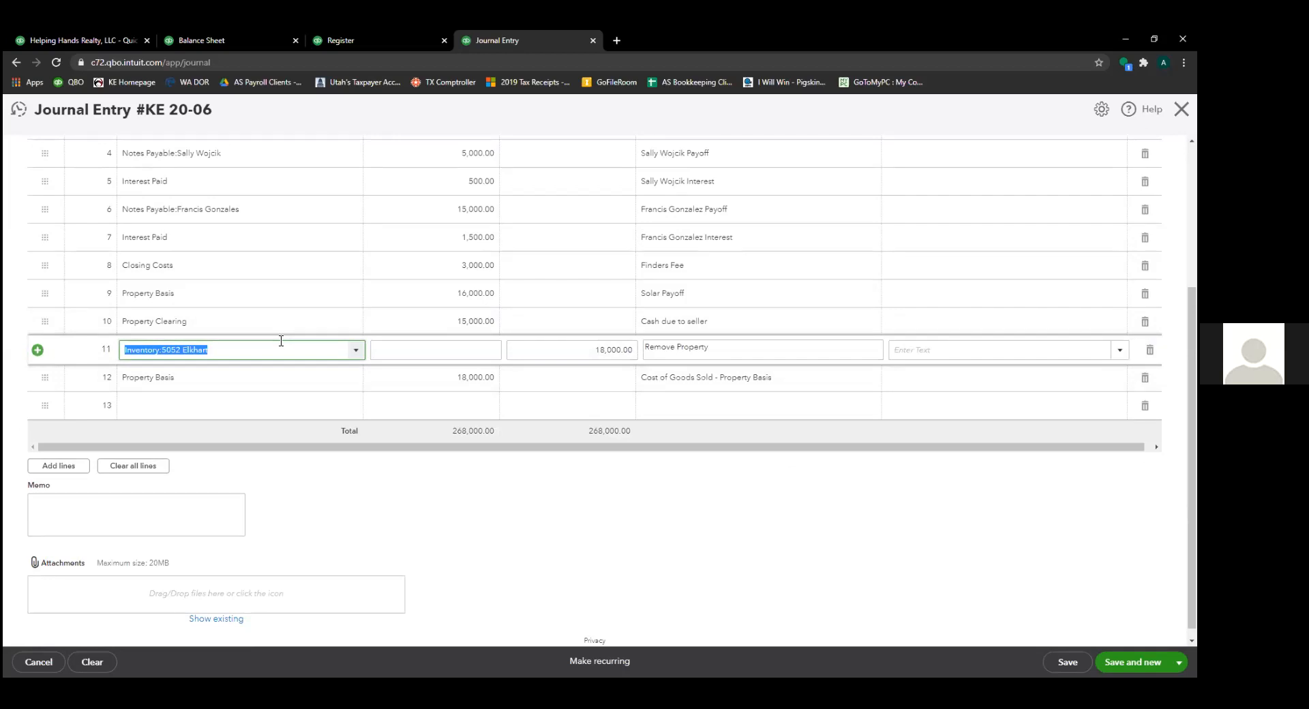
scroll(318, 303, "up", 3)
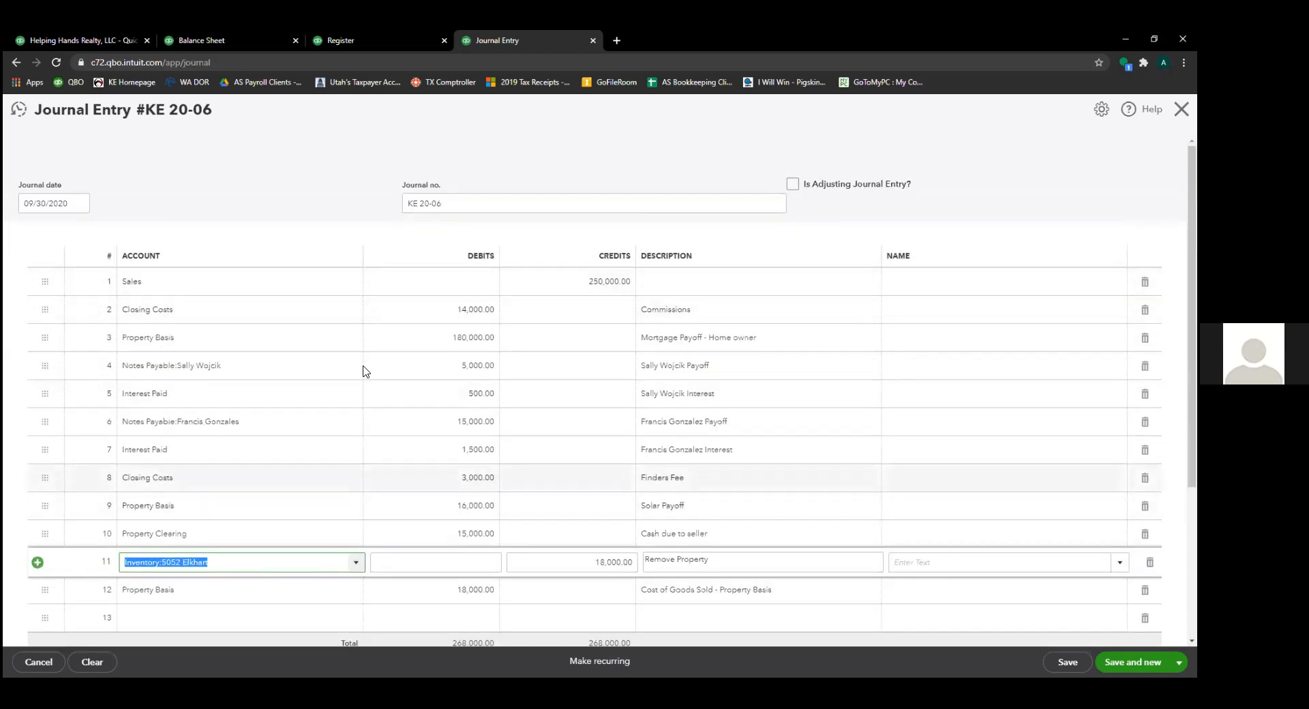
left_click(269, 577)
left_click(268, 592)
left_click(245, 534)
left_click(247, 506)
left_click(250, 478)
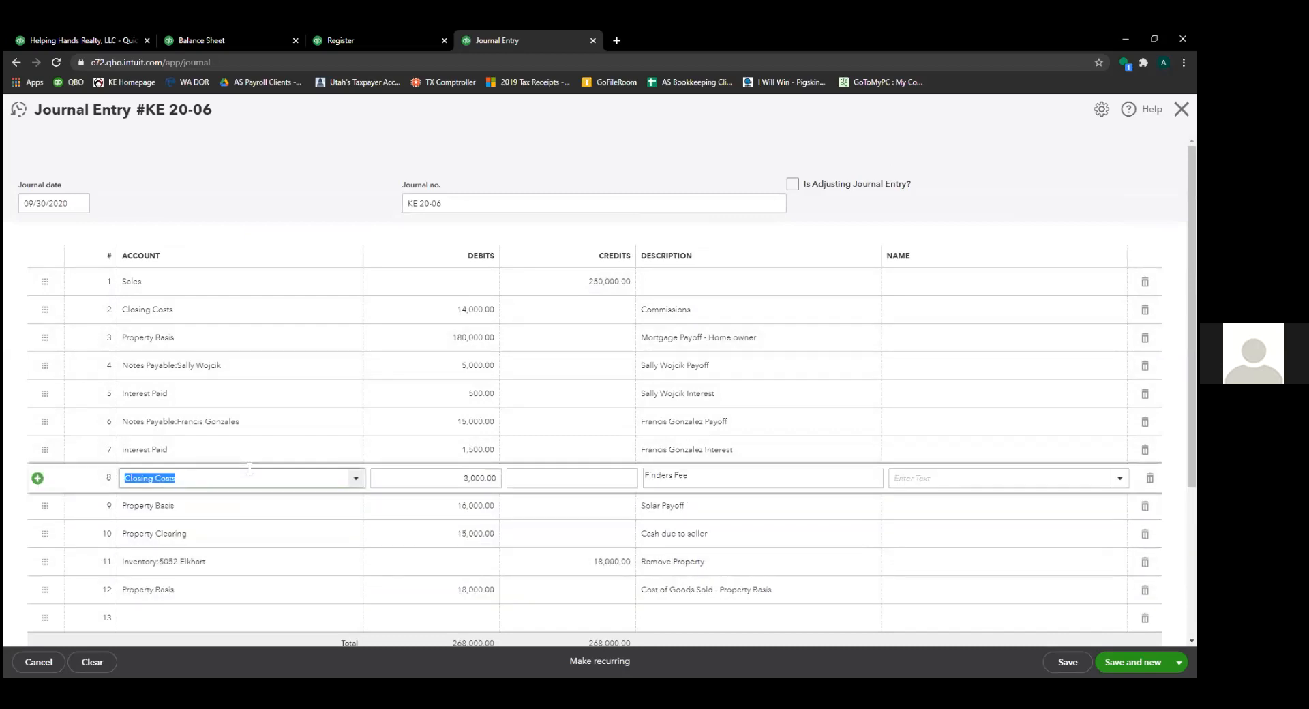
left_click(246, 450)
left_click(245, 423)
left_click(241, 395)
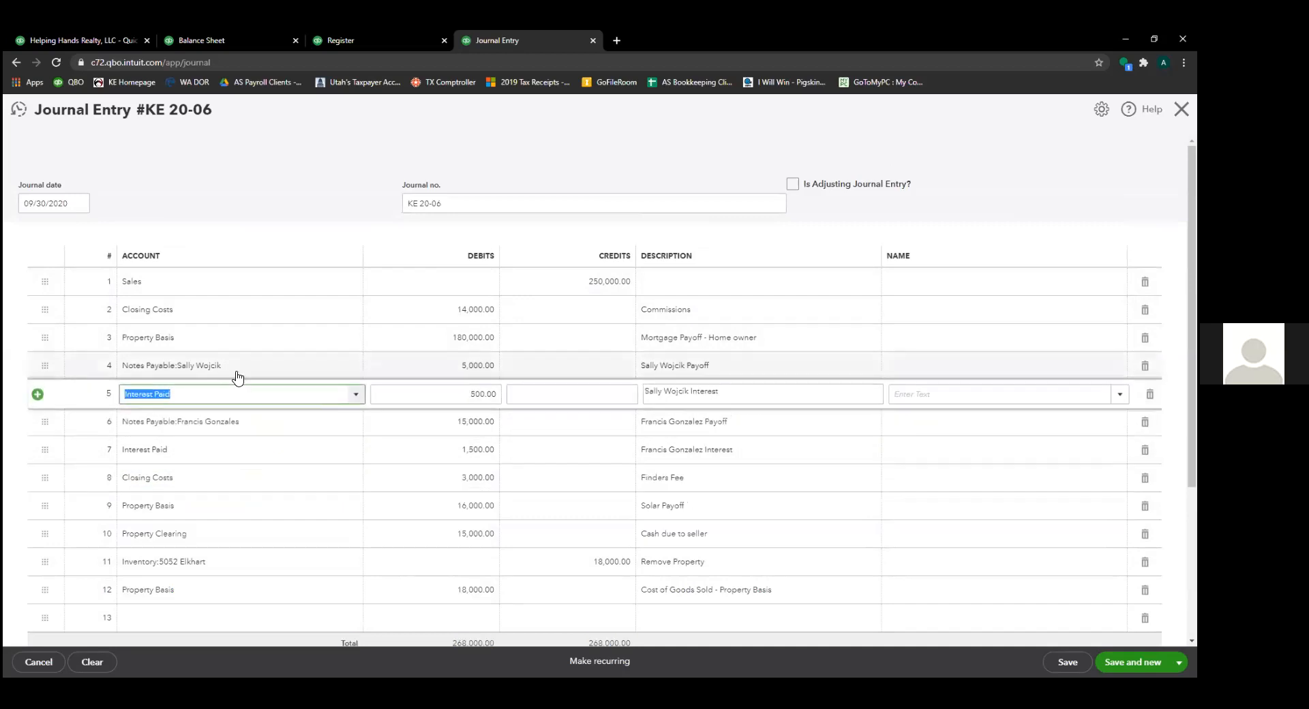
left_click(235, 362)
left_click(235, 334)
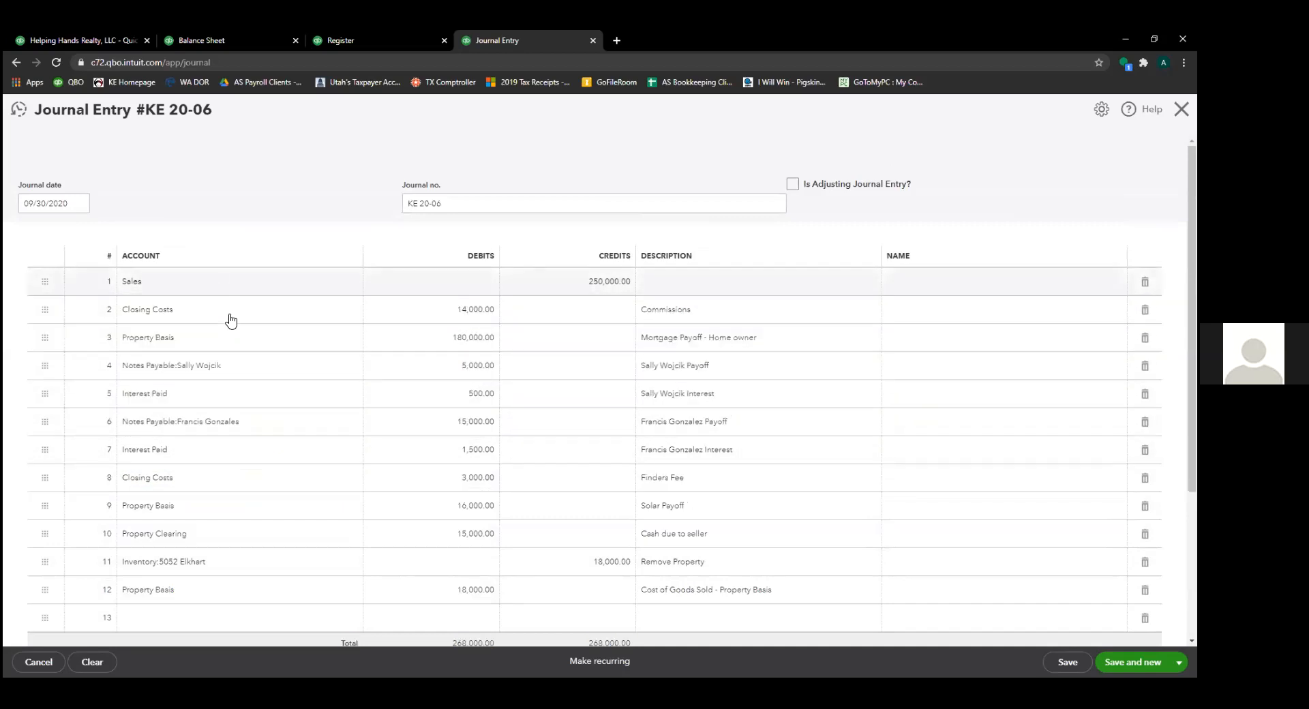
left_click(236, 365)
left_click(246, 420)
left_click(256, 451)
left_click(253, 482)
left_click(239, 512)
left_click(230, 537)
left_click(218, 560)
scroll(257, 498, "down", 3)
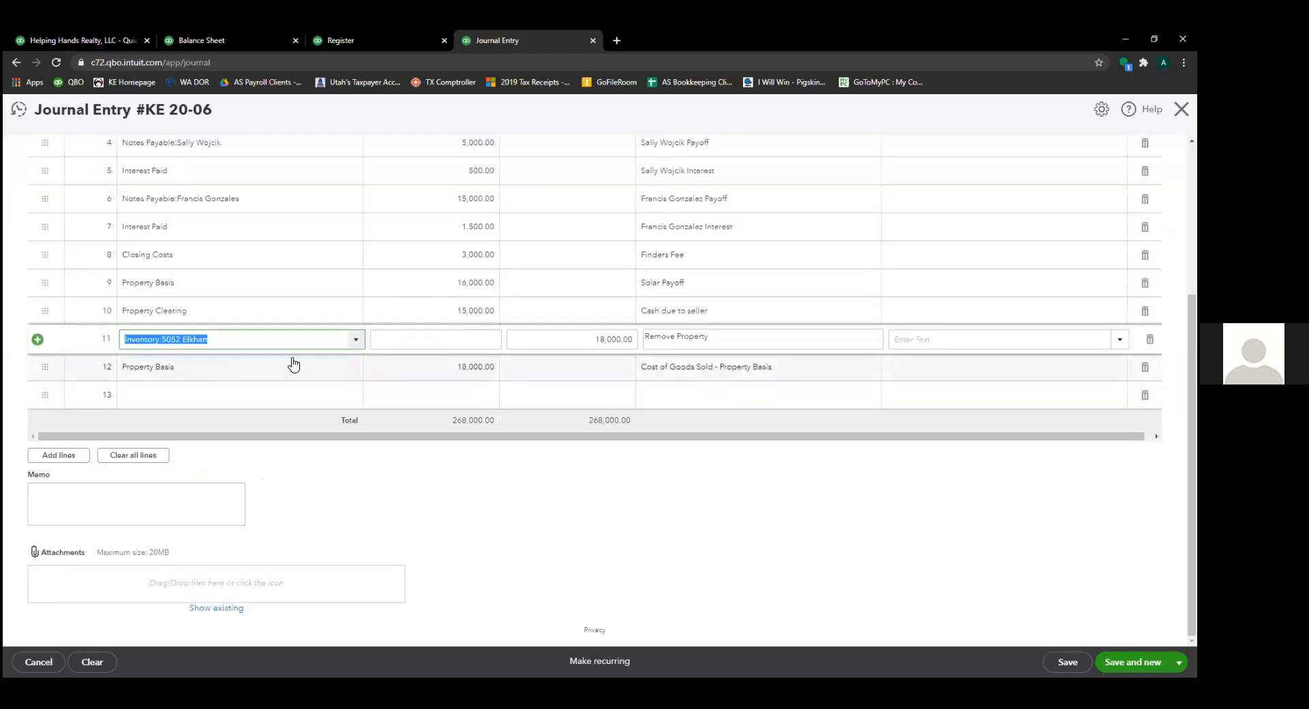
left_click(322, 374)
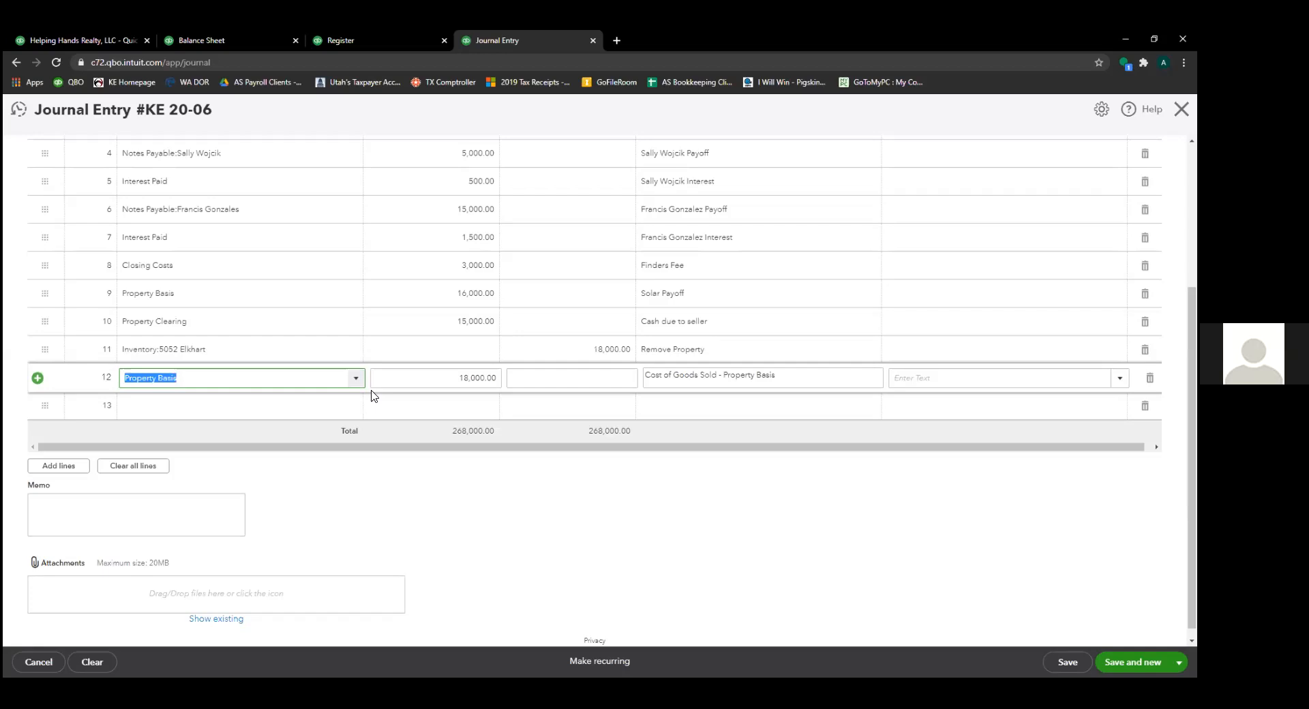
- Scroll up to review the top of journal entry KE 20-06
scroll(543, 387, "up", 4)
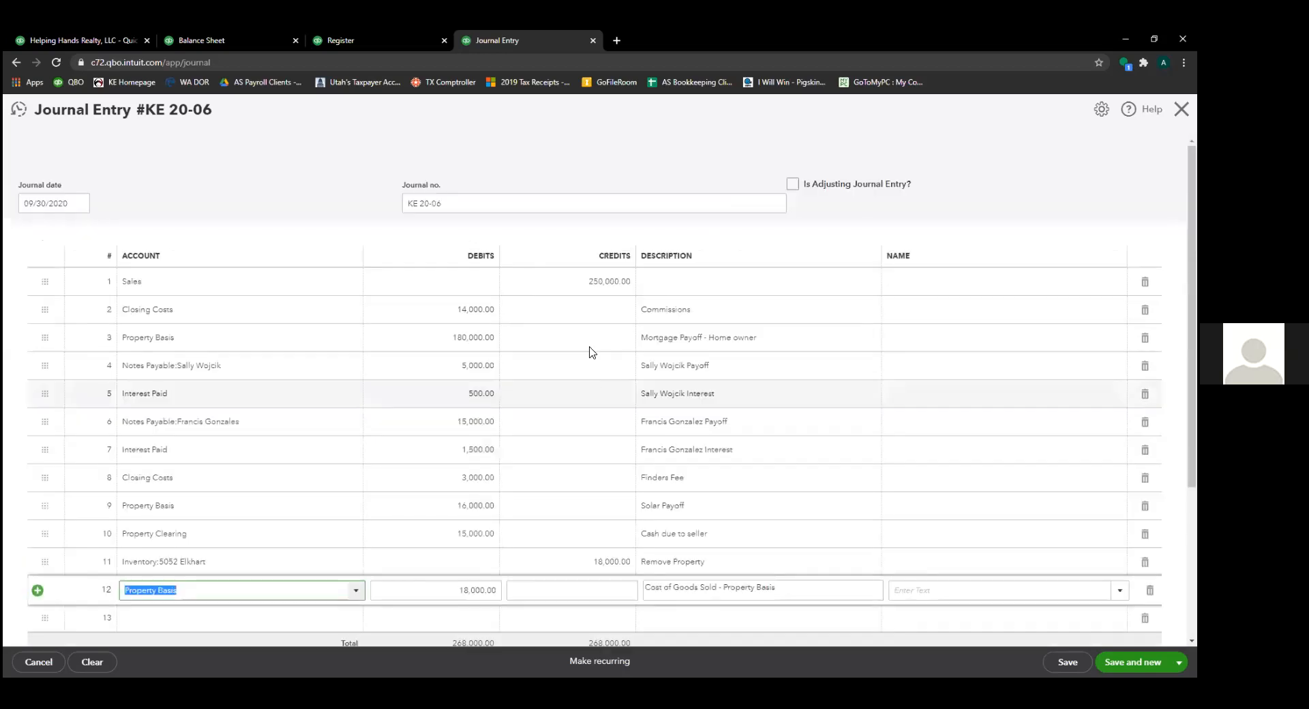
- Close journal entry KE 20-06, confirming to leave and return to Banking review
left_click(591, 282)
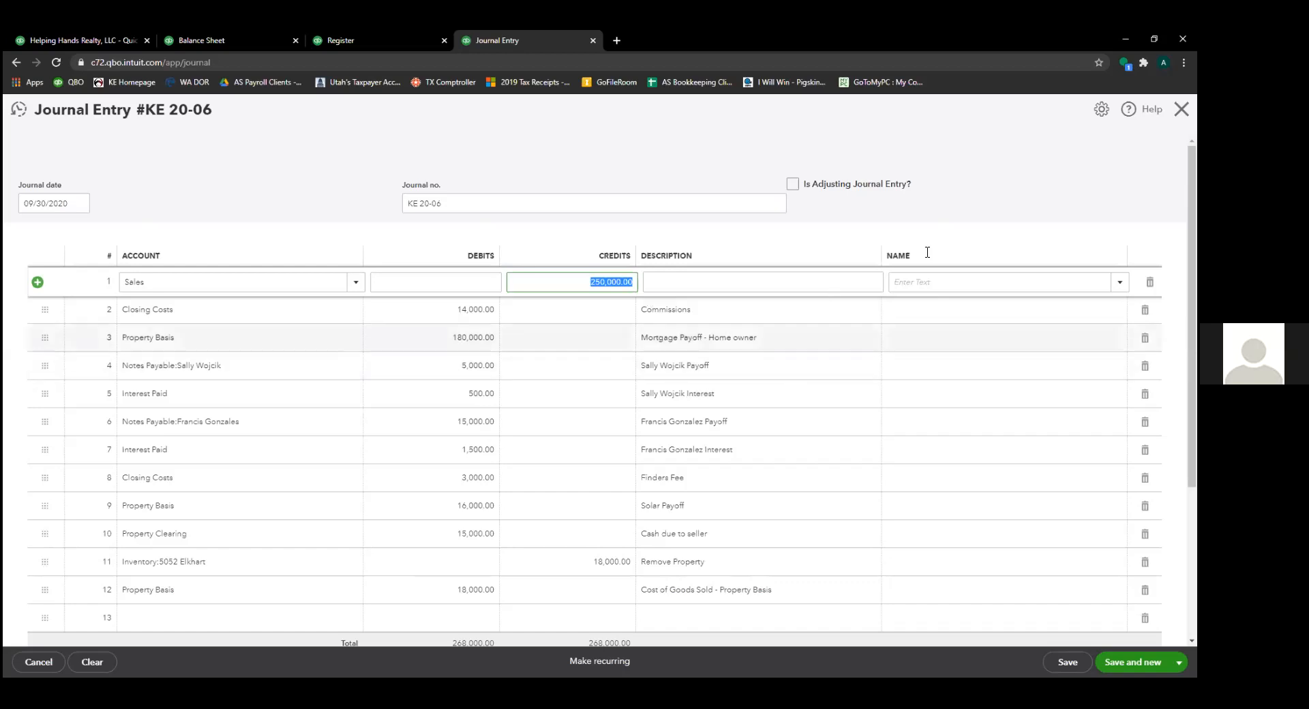
left_click(1182, 109)
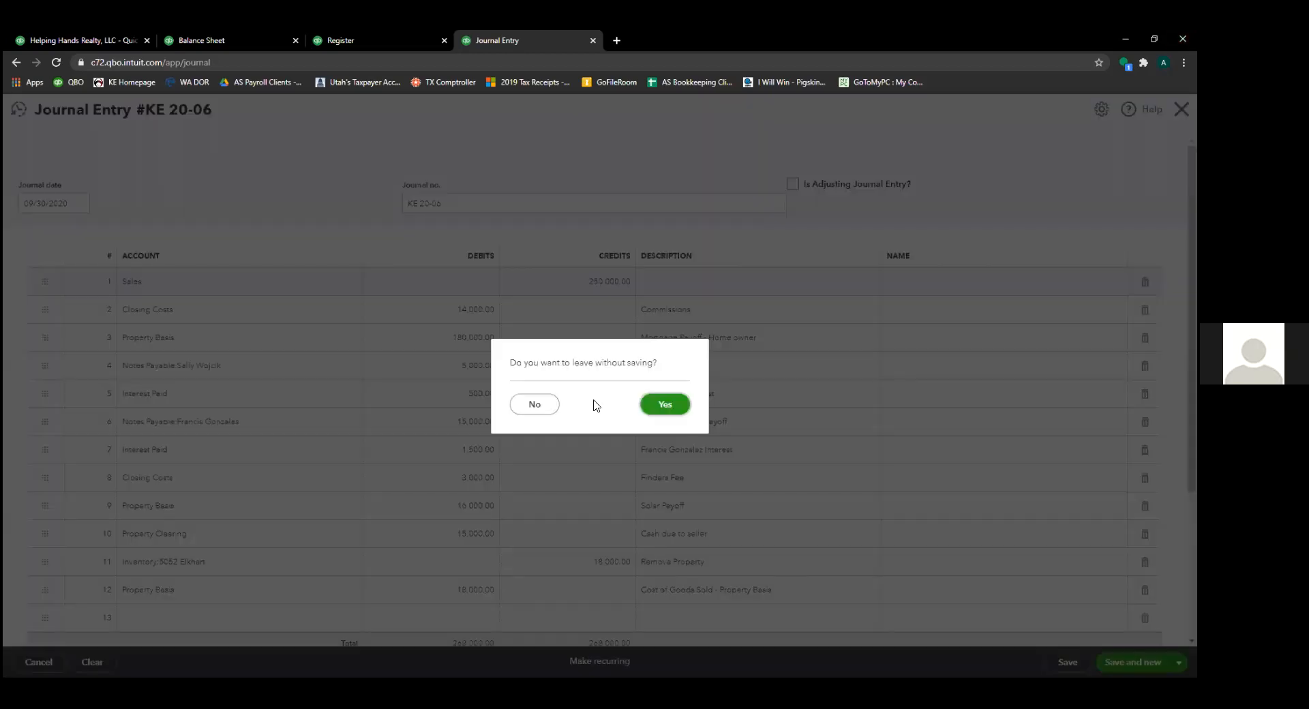
left_click(536, 405)
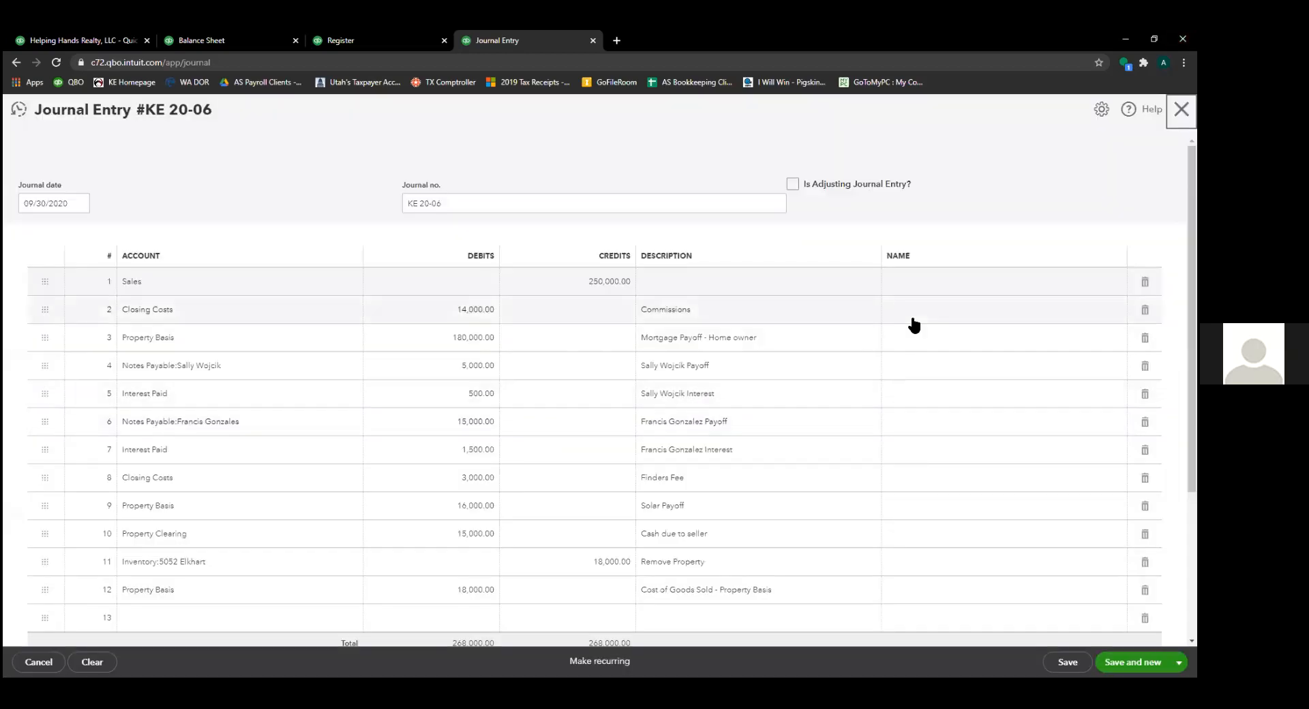
key("Escape")
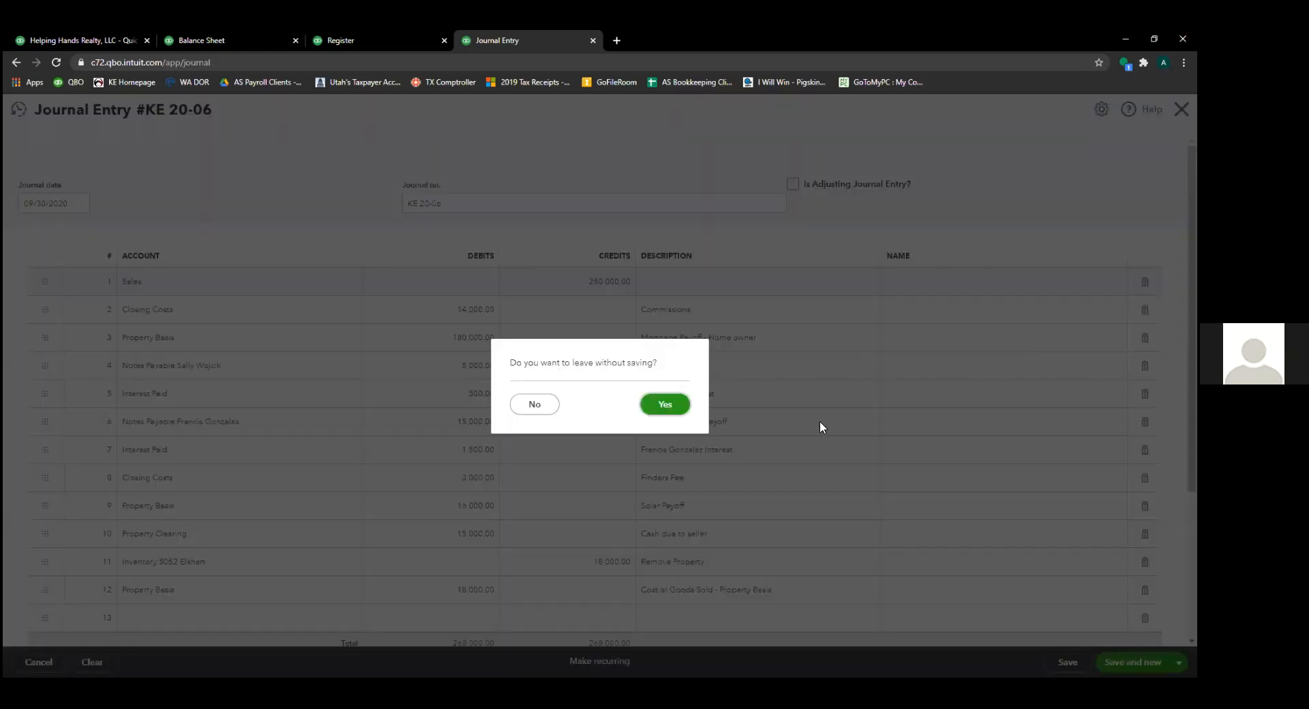
left_click(658, 408)
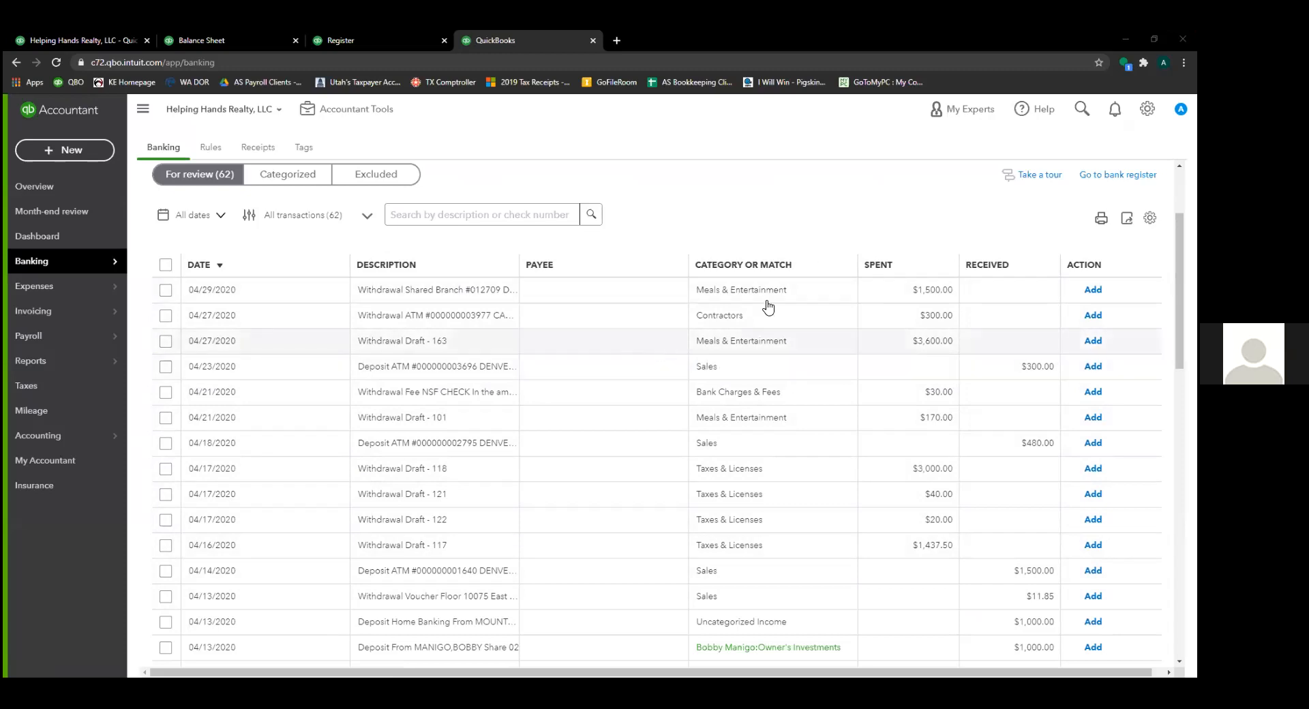
left_click(872, 348)
left_click(500, 424)
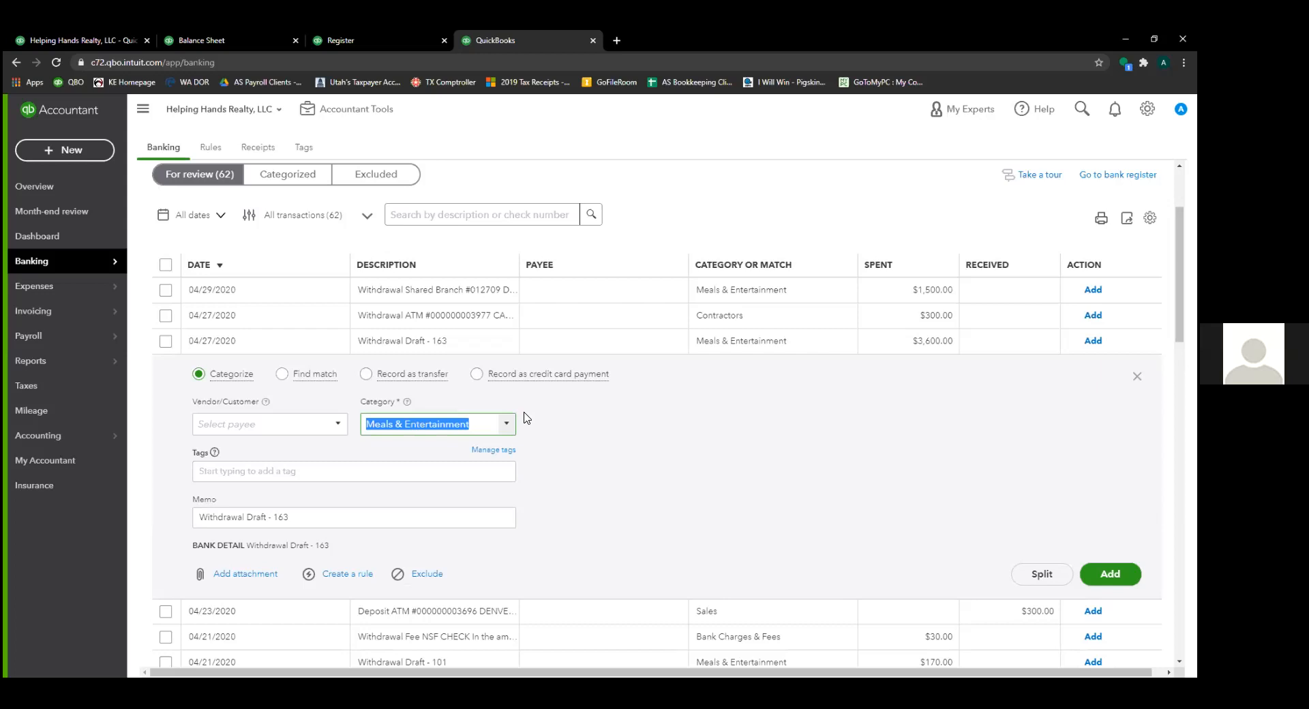
type("inv")
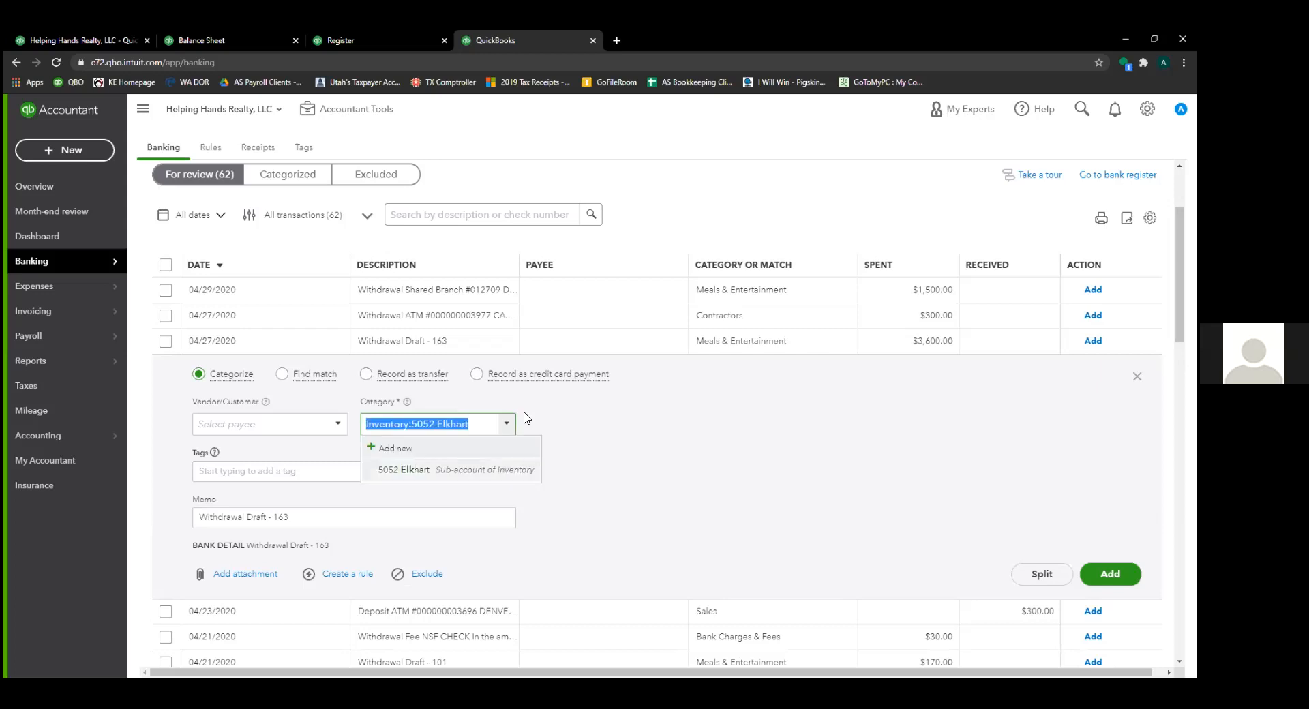
key("Tab")
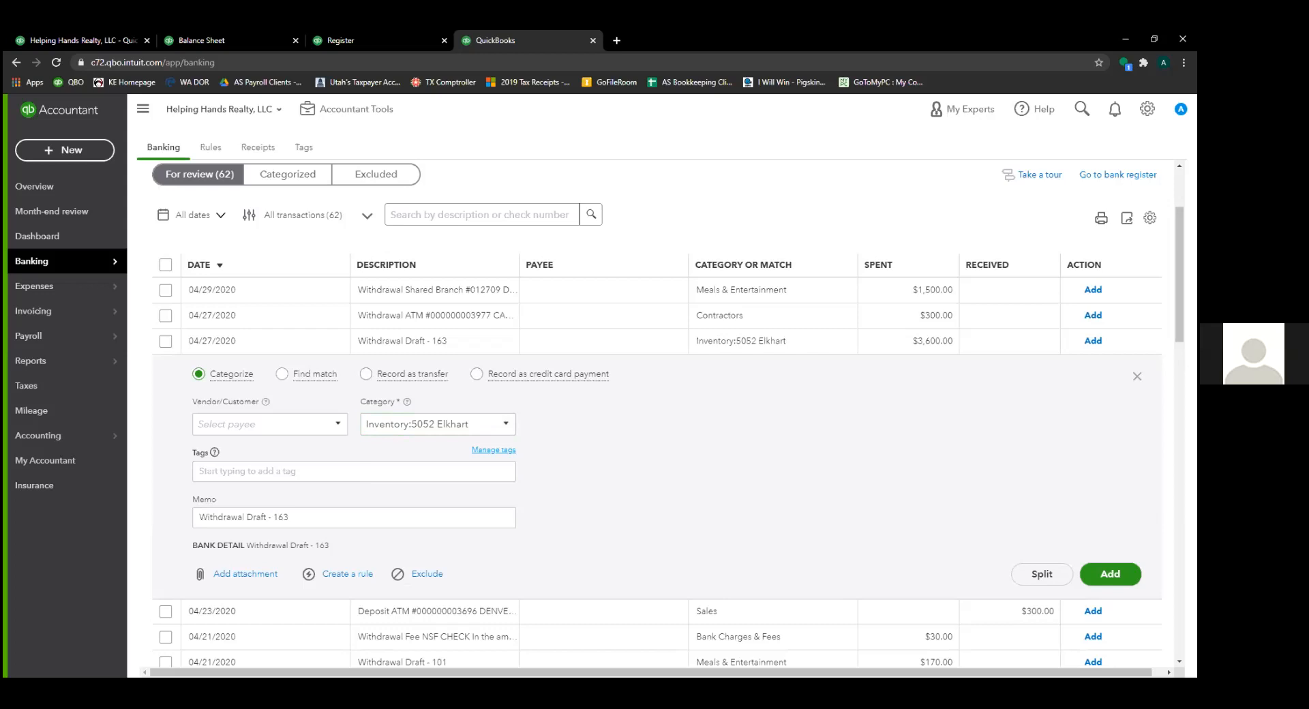
left_click(391, 518)
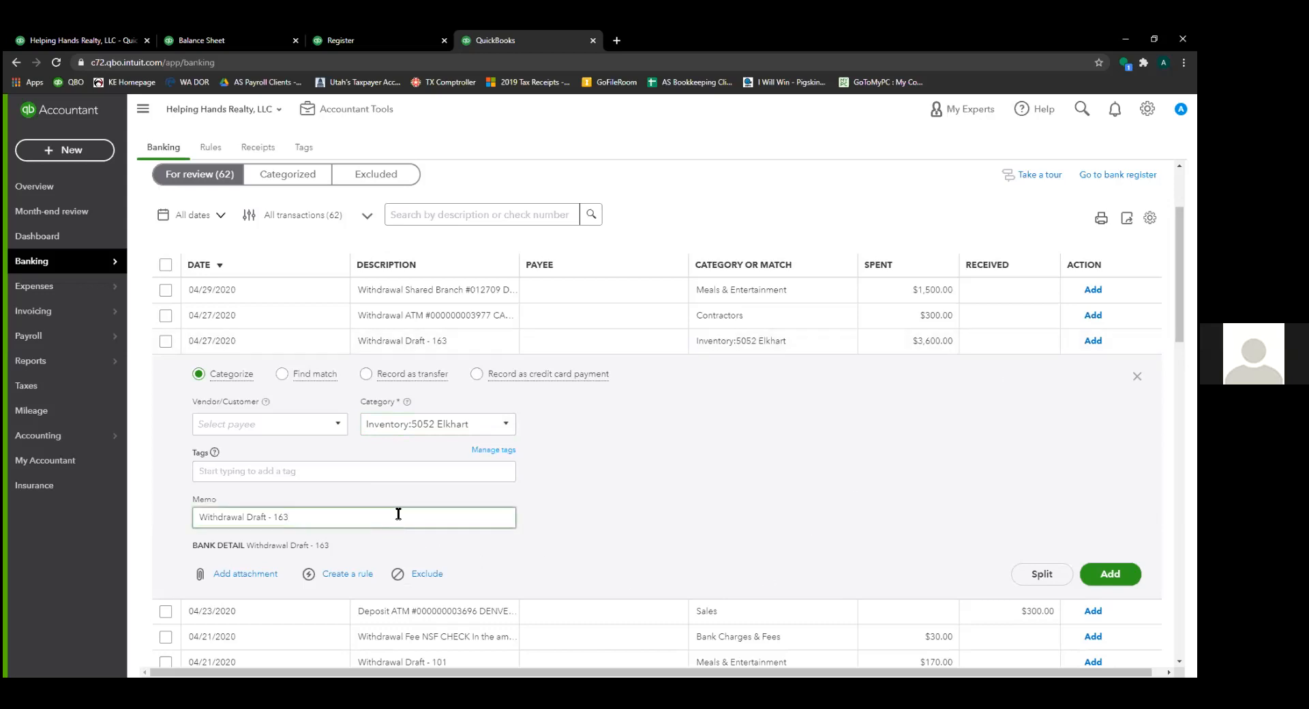
type("(money paid to home own")
key("BackSpace")
key("BackSpace")
key("BackSpace")
key("BackSpace")
key("BackSpace")
key("BackSpace")
key("BackSpace")
key("BackSpace")
key("BackSpace")
key("BackSpace")
key("BackSpace")
key("BackSpace")
key("BackSpace")
key("BackSpace")
key("BackSpace")
key("BackSpace")
key("BackSpace")
key("BackSpace")
key("BackSpace")
key("BackSpace")
- Browse the Tags suggestions for Draft - 163 without applying any tag
left_click(372, 471)
scroll(501, 474, "down", 3)
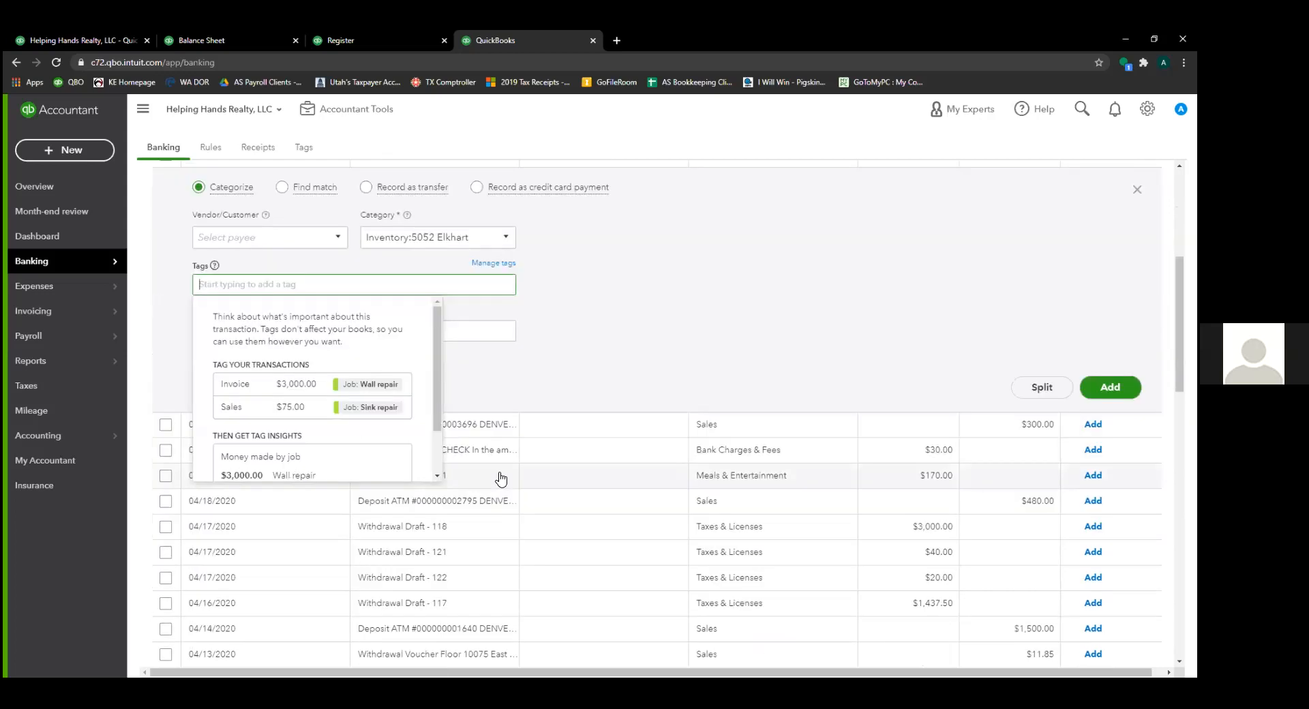
scroll(400, 390, "down", 1)
scroll(400, 390, "up", 1)
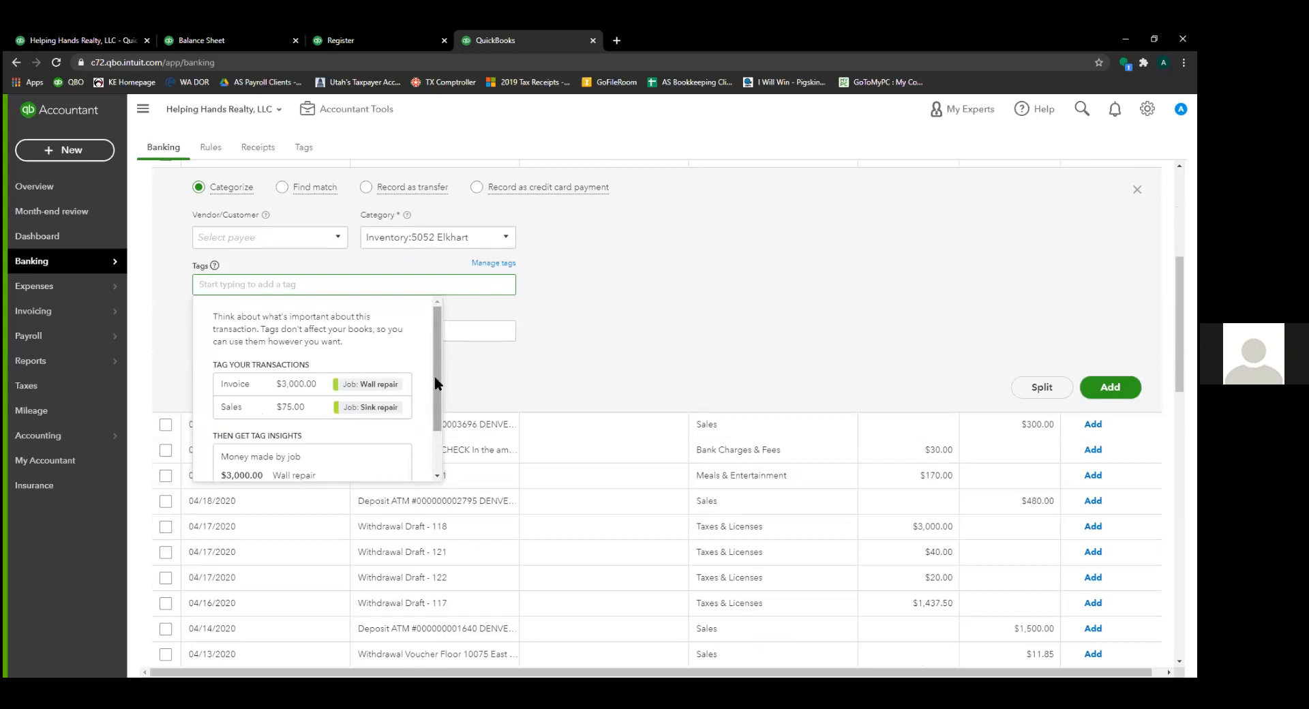
scroll(437, 402, "down", 1)
scroll(437, 412, "down", 2)
scroll(437, 411, "up", 3)
left_click(479, 238)
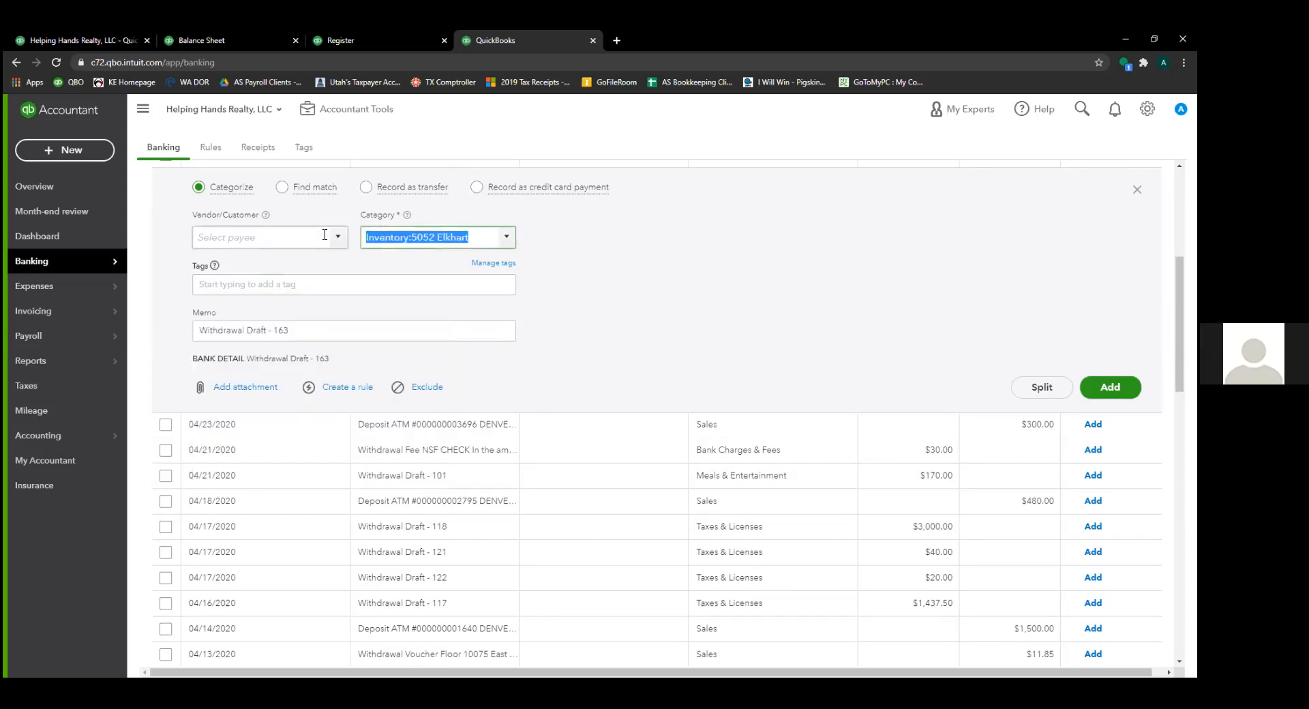
left_click(293, 284)
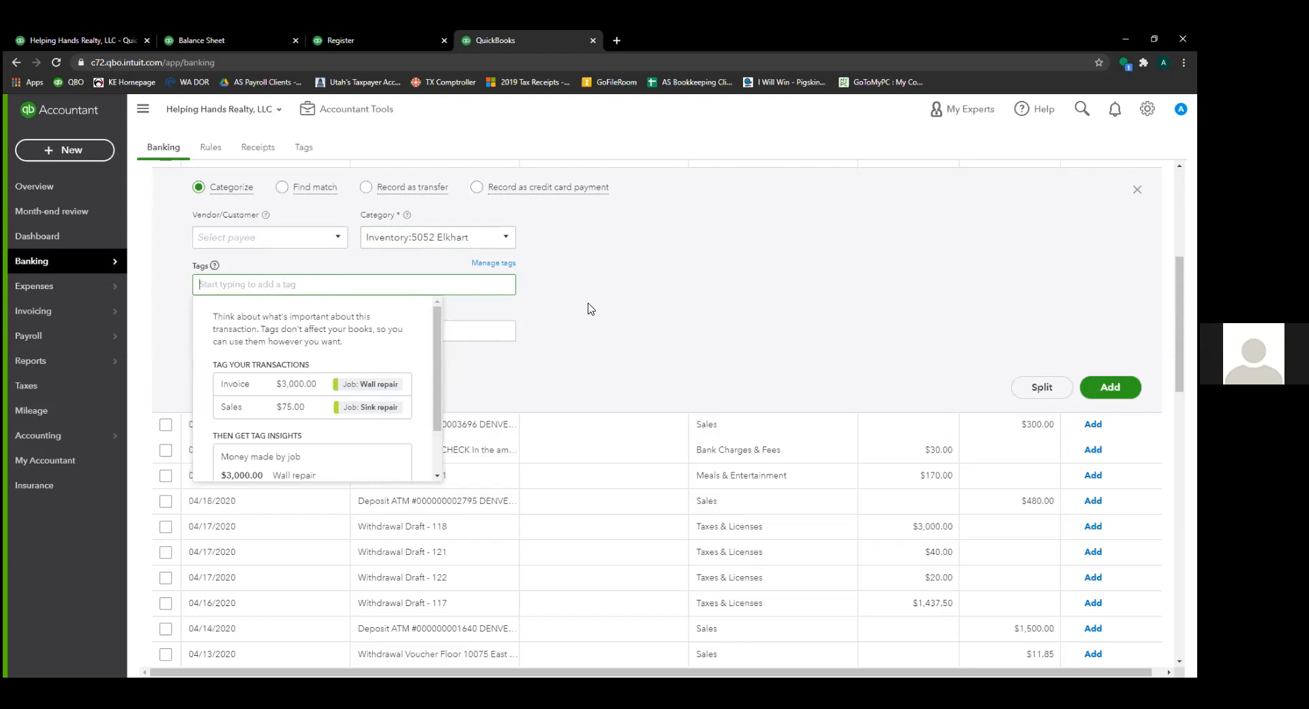
left_click(542, 286)
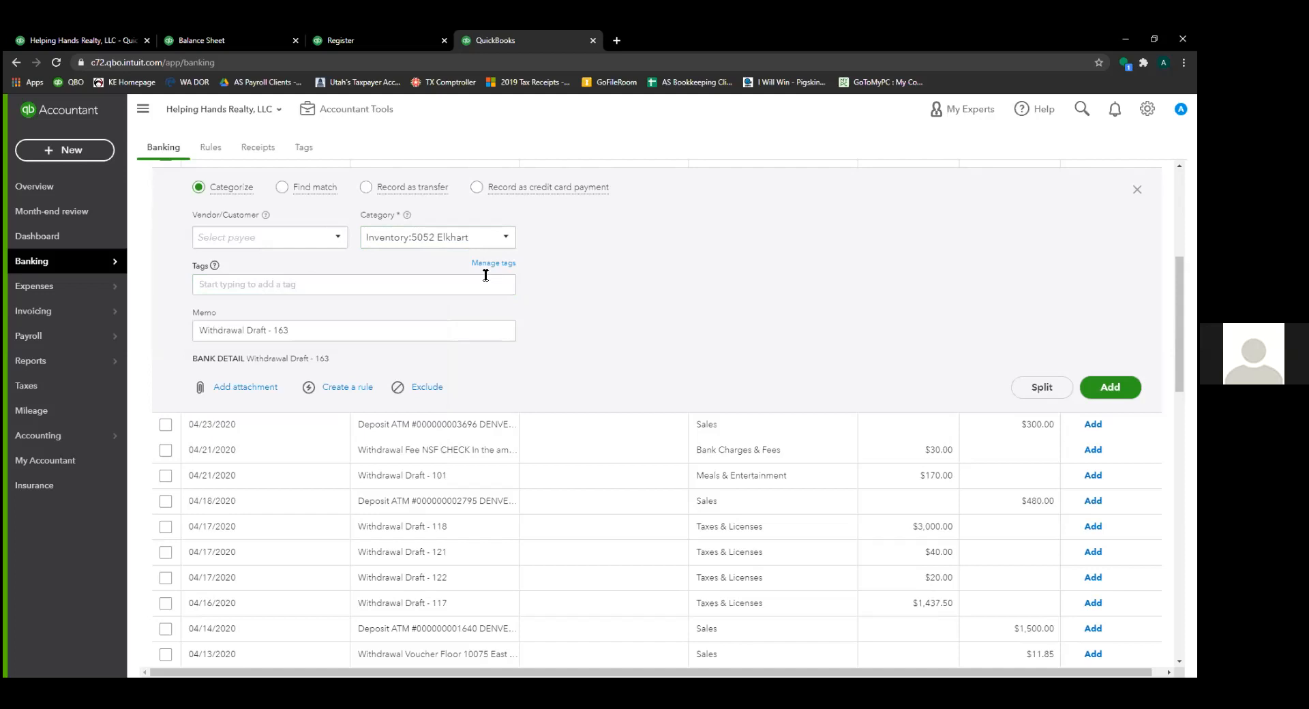
left_click(459, 285)
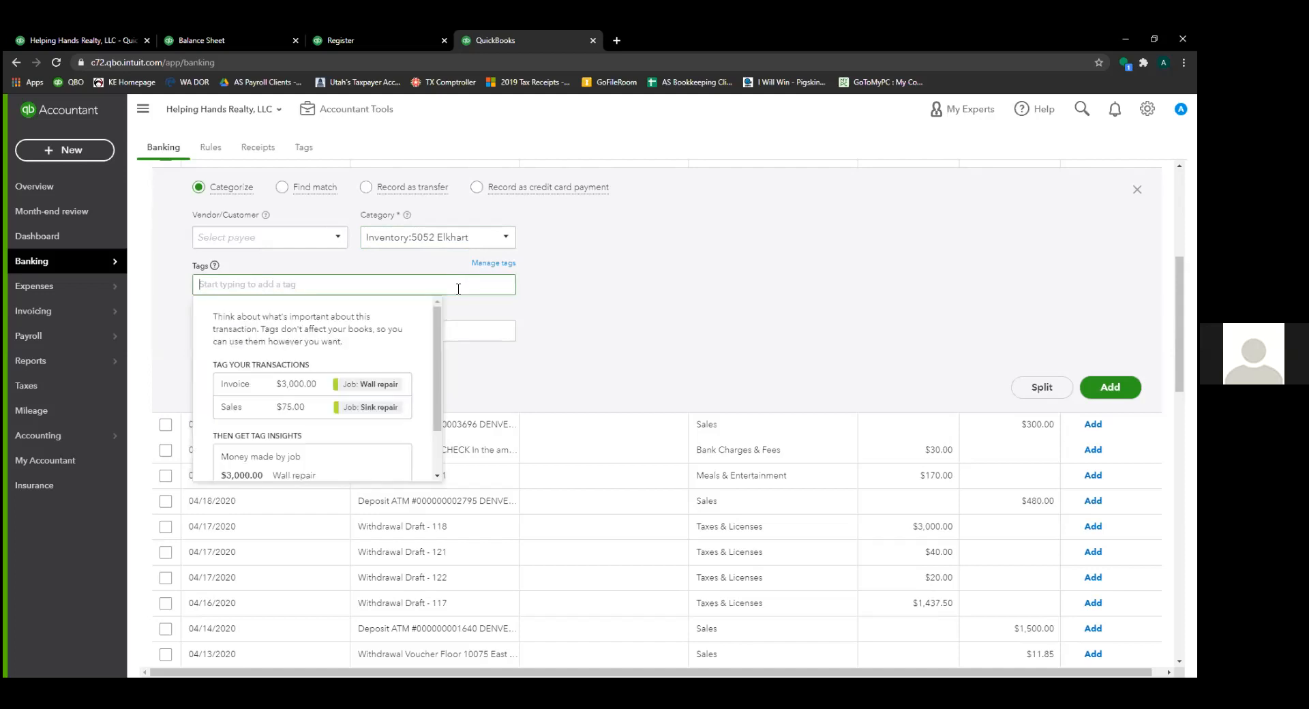
left_click(573, 292)
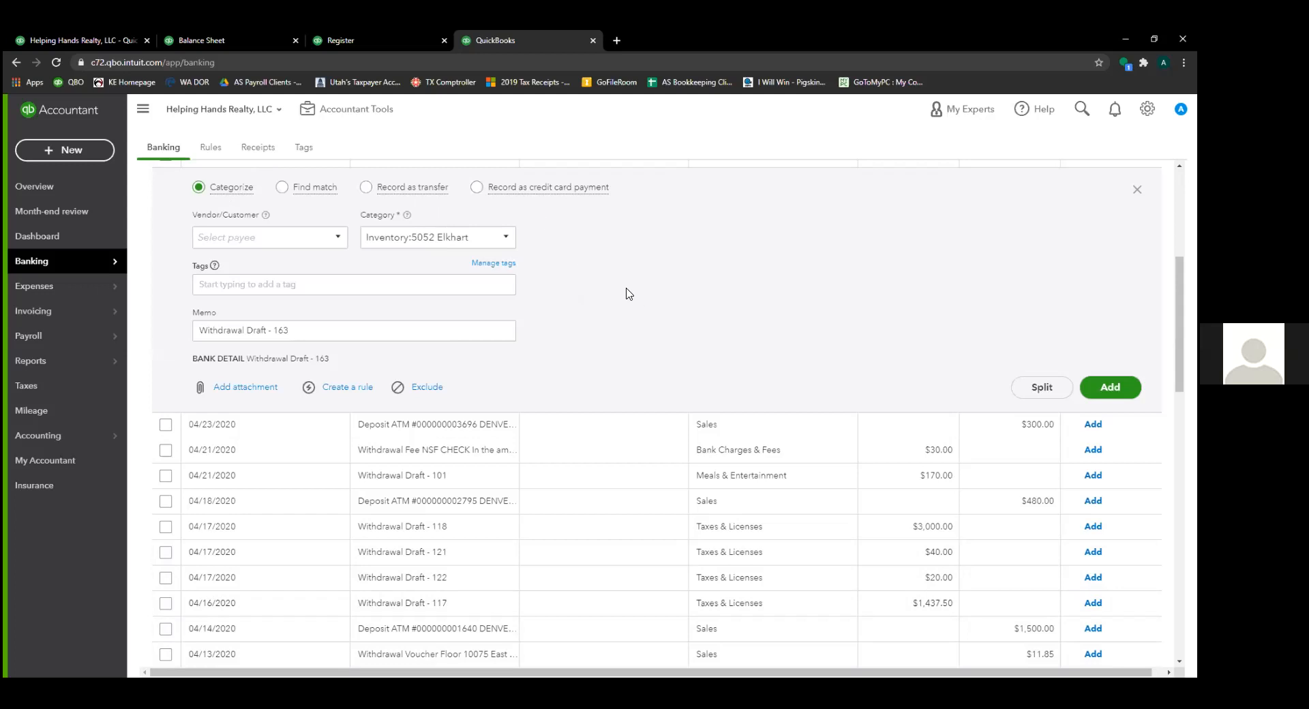
left_click(469, 238)
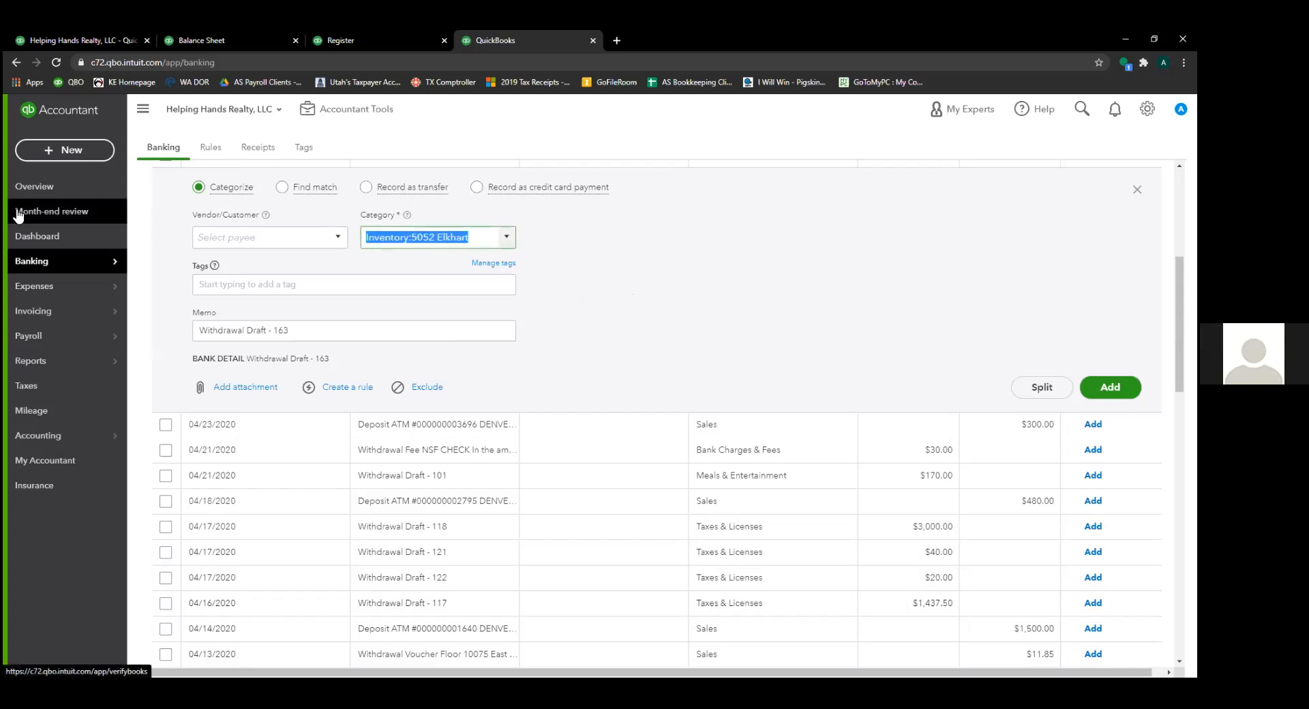
left_click(316, 326)
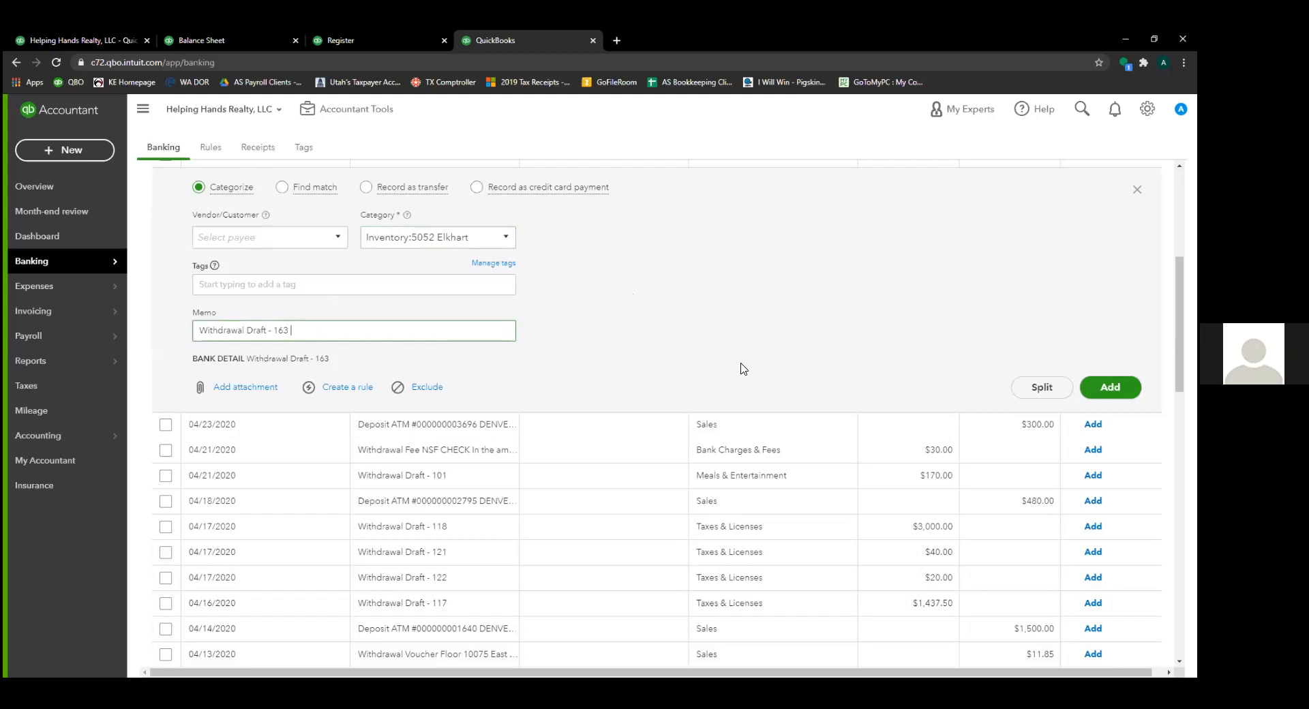
left_click(489, 237)
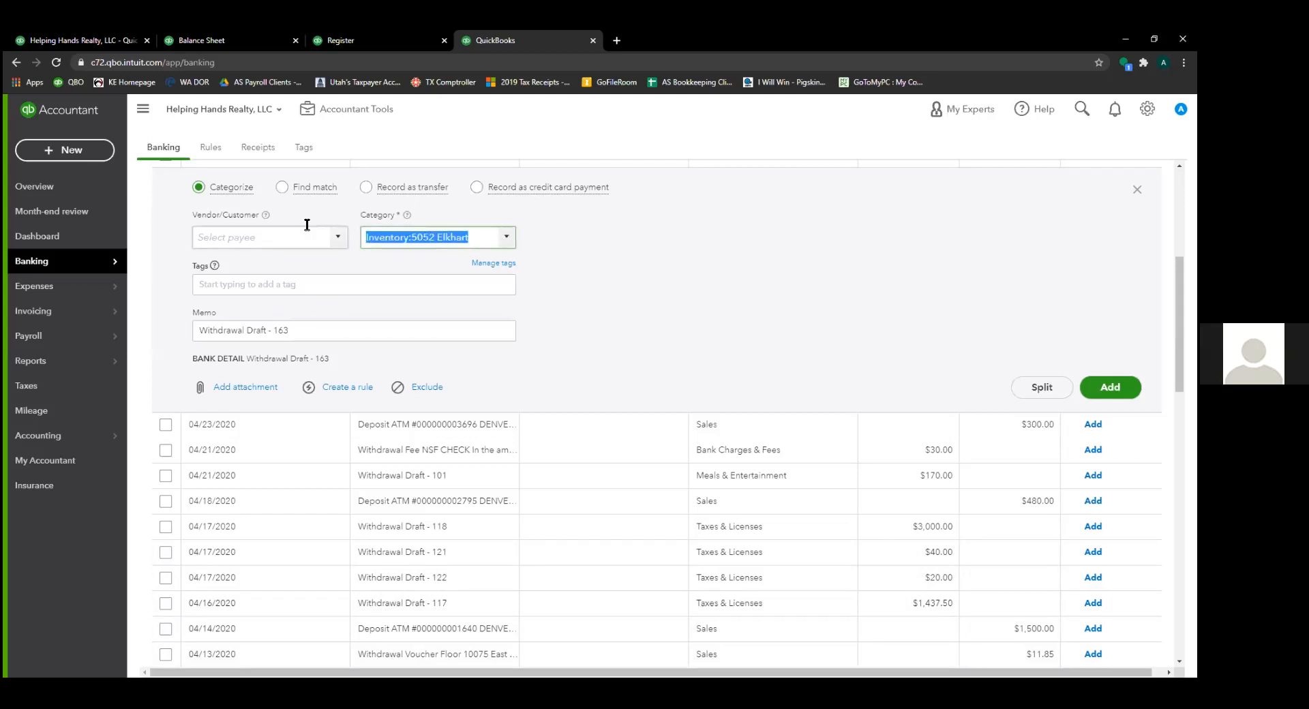
scroll(541, 346, "up", 4)
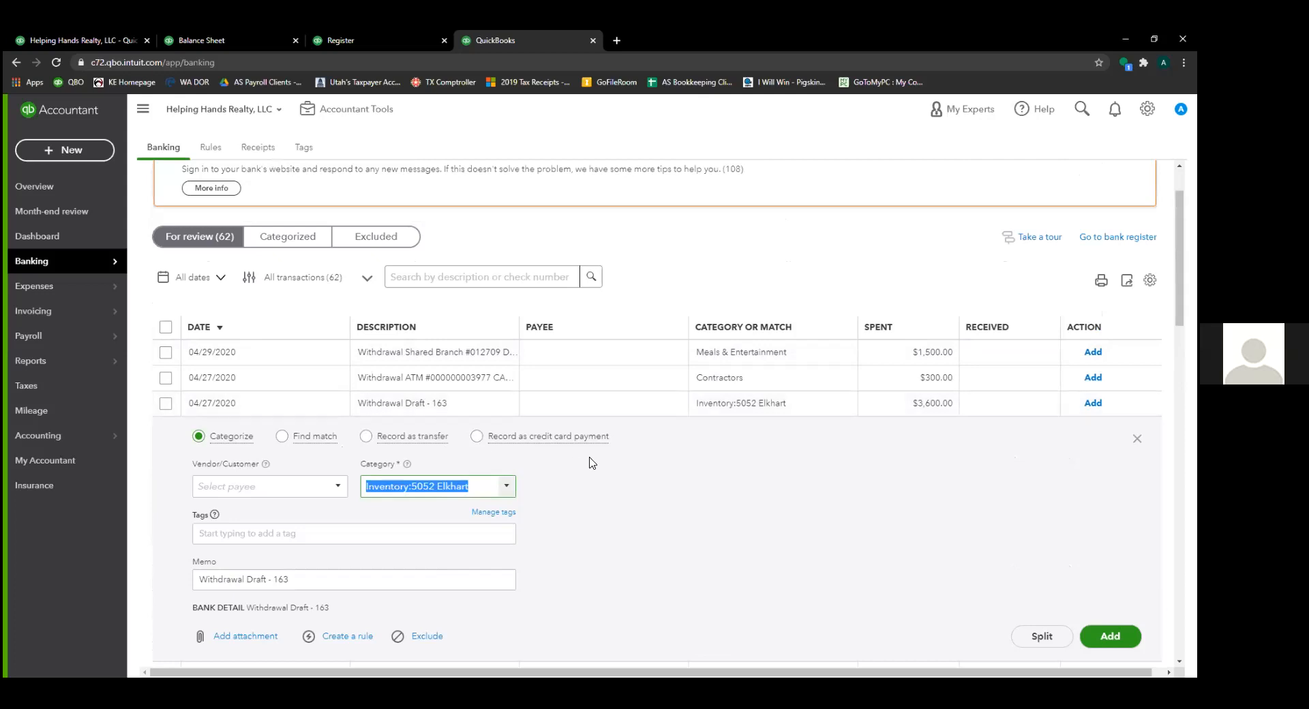
scroll(591, 464, "down", 1)
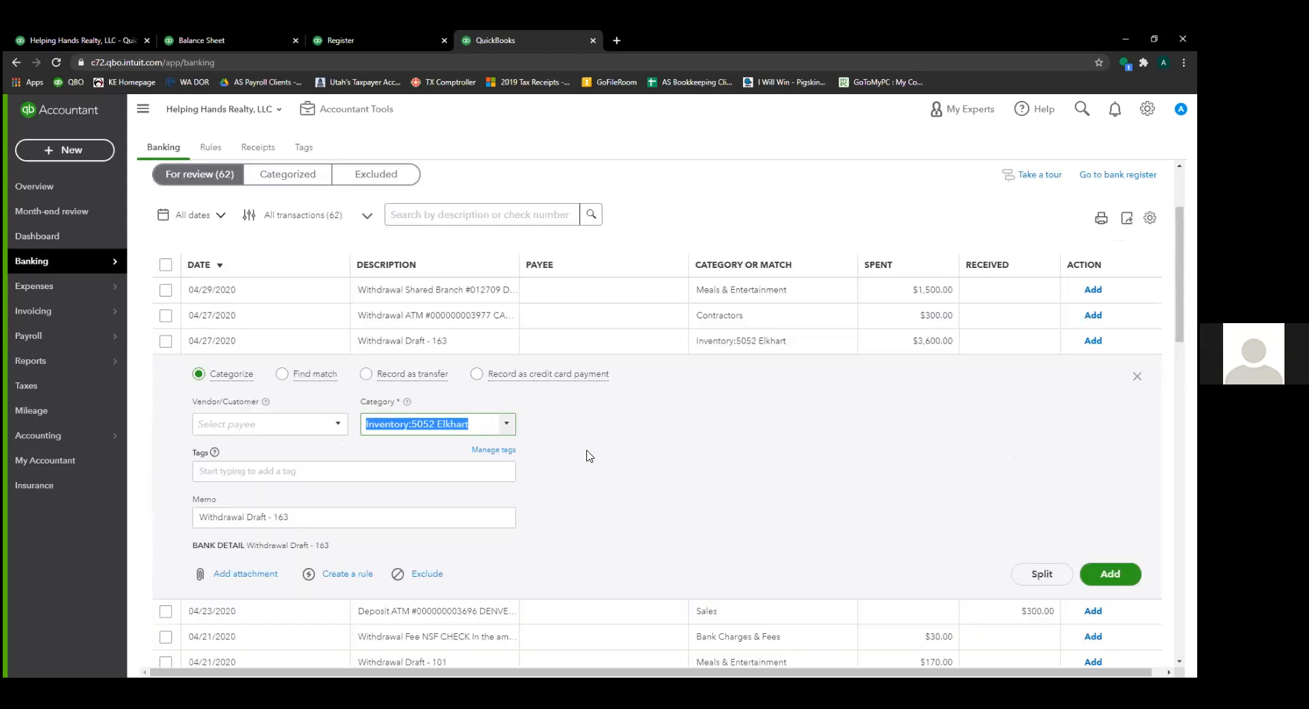